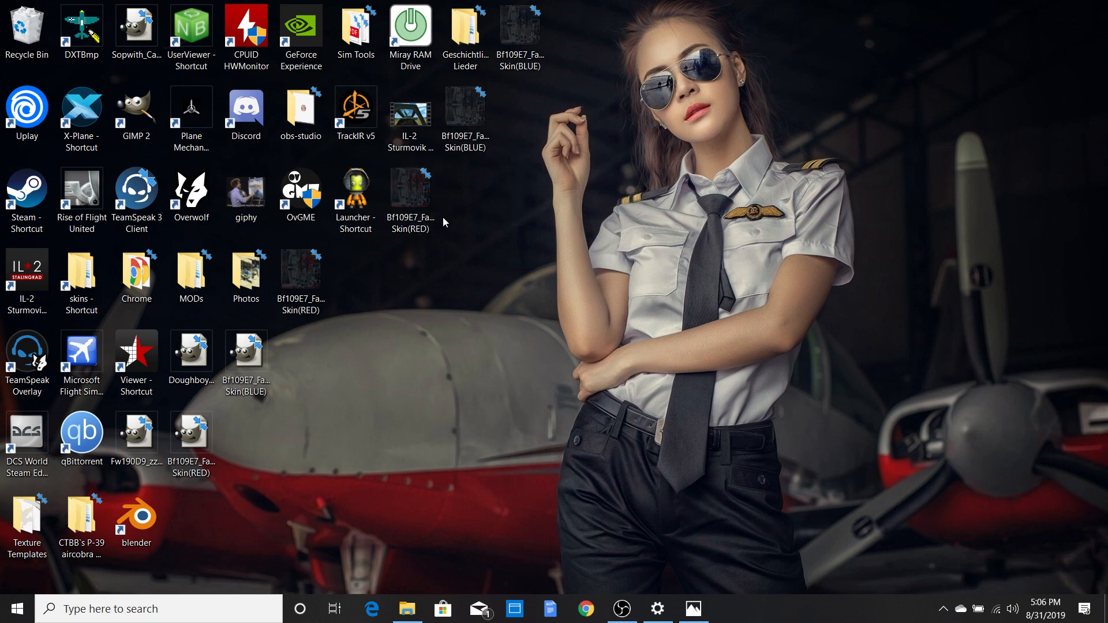
right_click(480, 115)
left_click(525, 485)
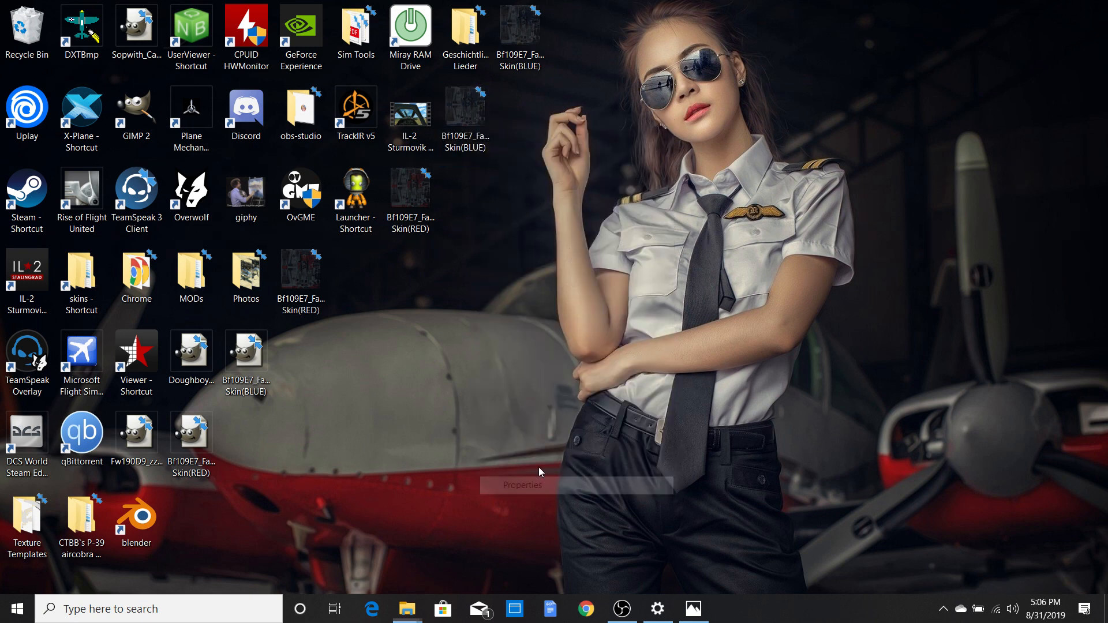
left_click(749, 125)
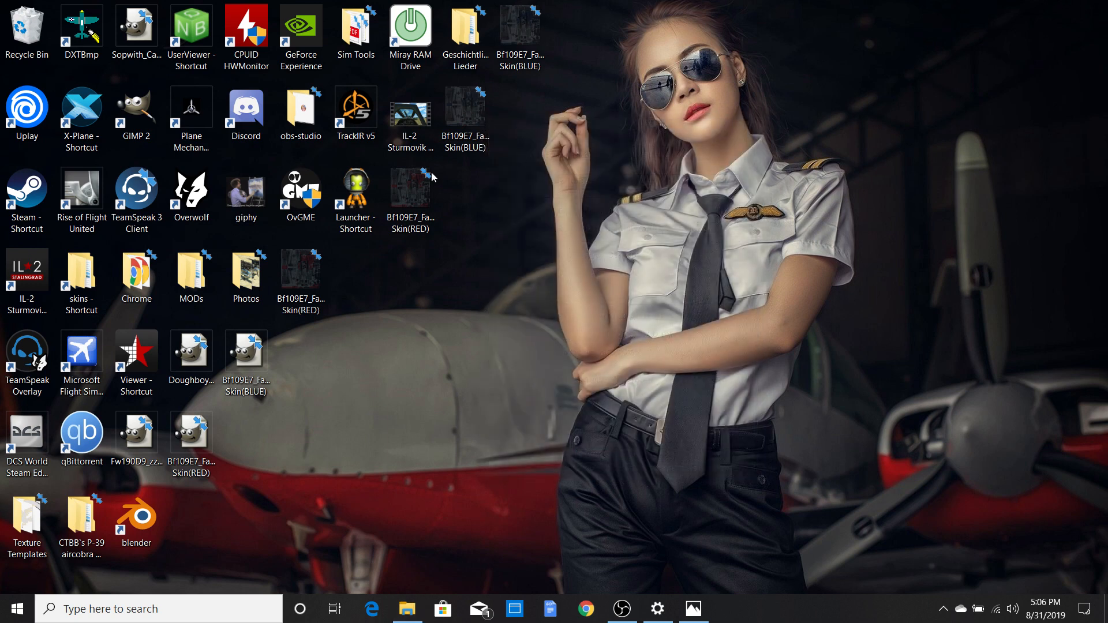
Step: Open the GIMP project file Bf109E7_Fantasy Skin(BLUE) from the desktop
double_click(256, 368)
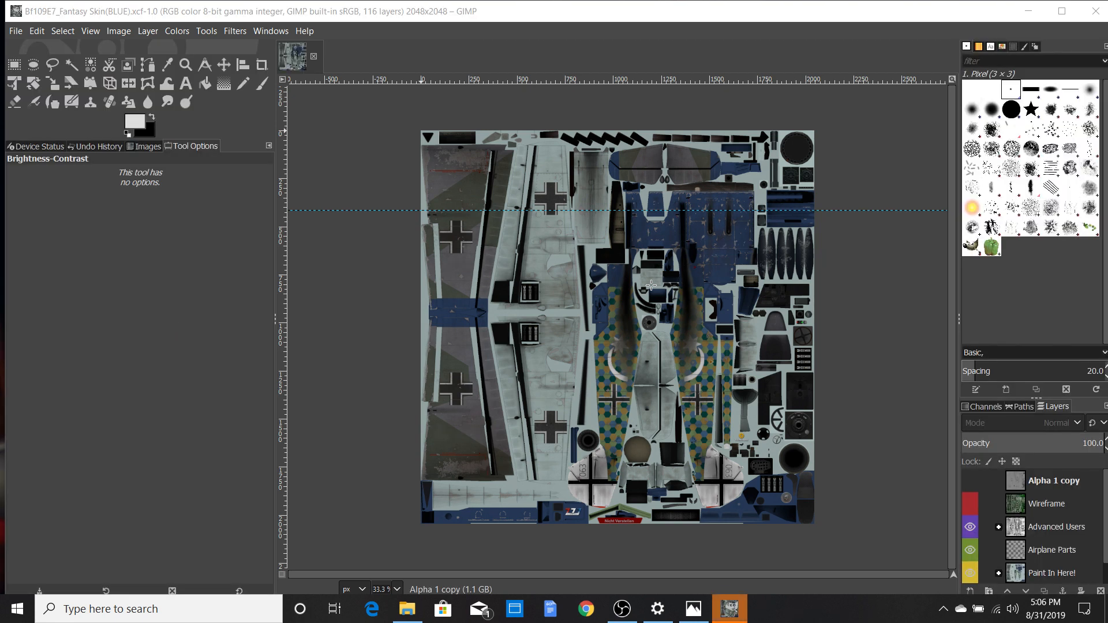
Step: Delete the Alpha 1 copy layer and the duplicate alpha channel, keeping the original Alpha 1 channel
left_click(1043, 483)
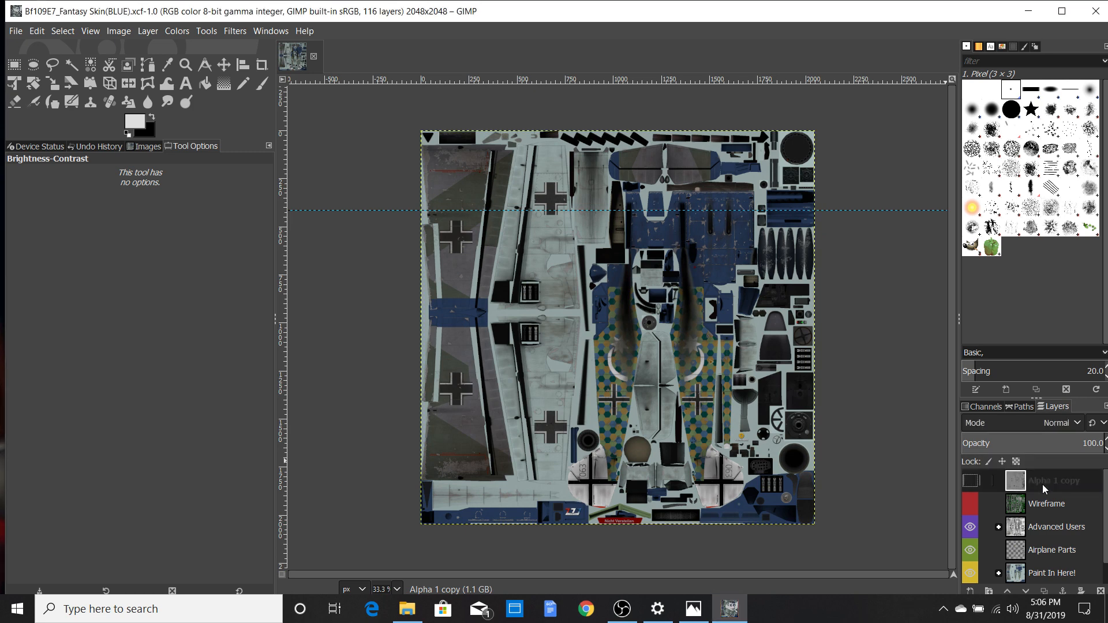
right_click(1043, 484)
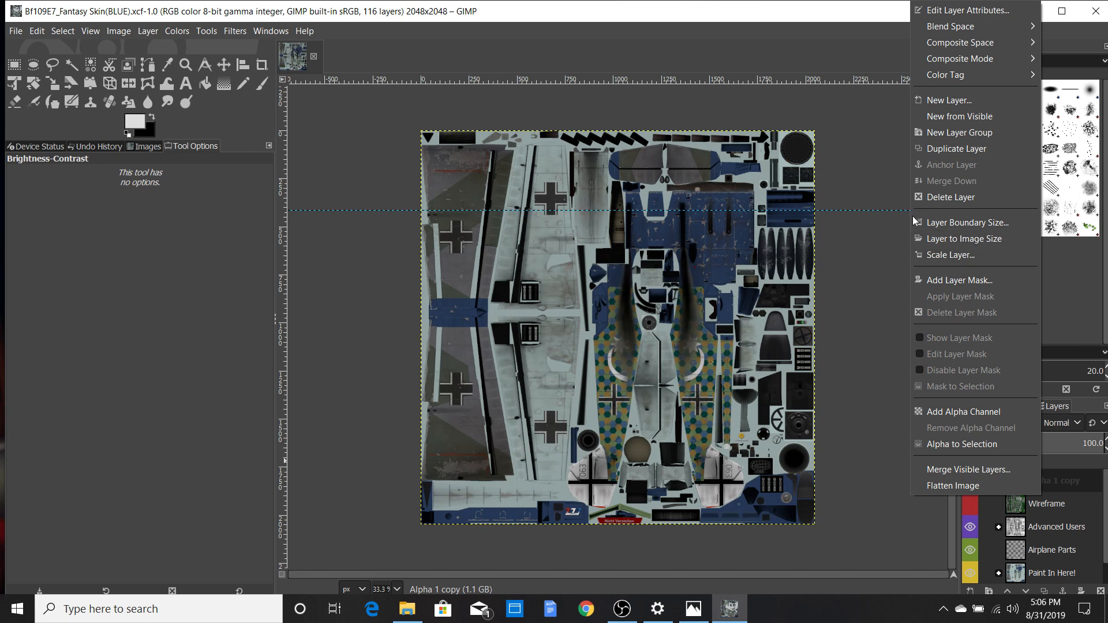
left_click(930, 199)
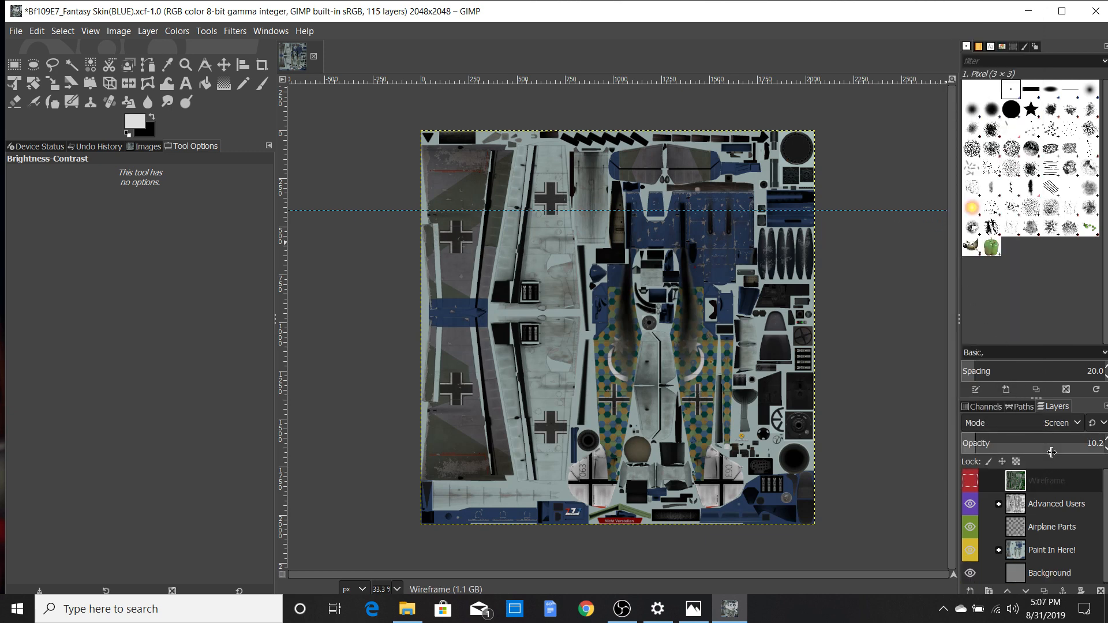
left_click(982, 407)
right_click(1051, 553)
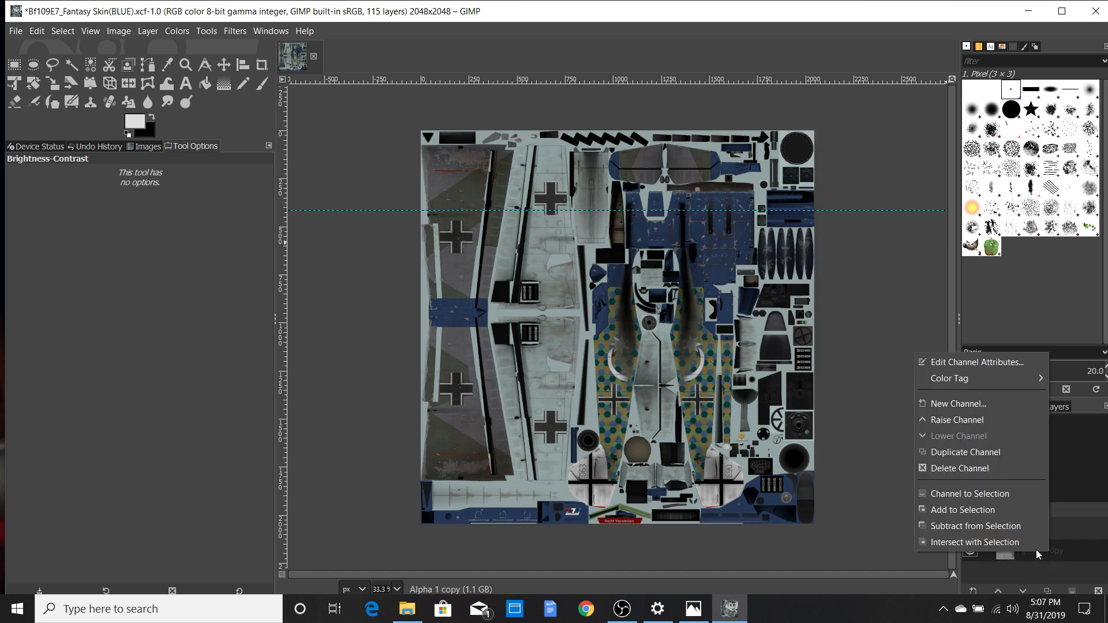
left_click(976, 470)
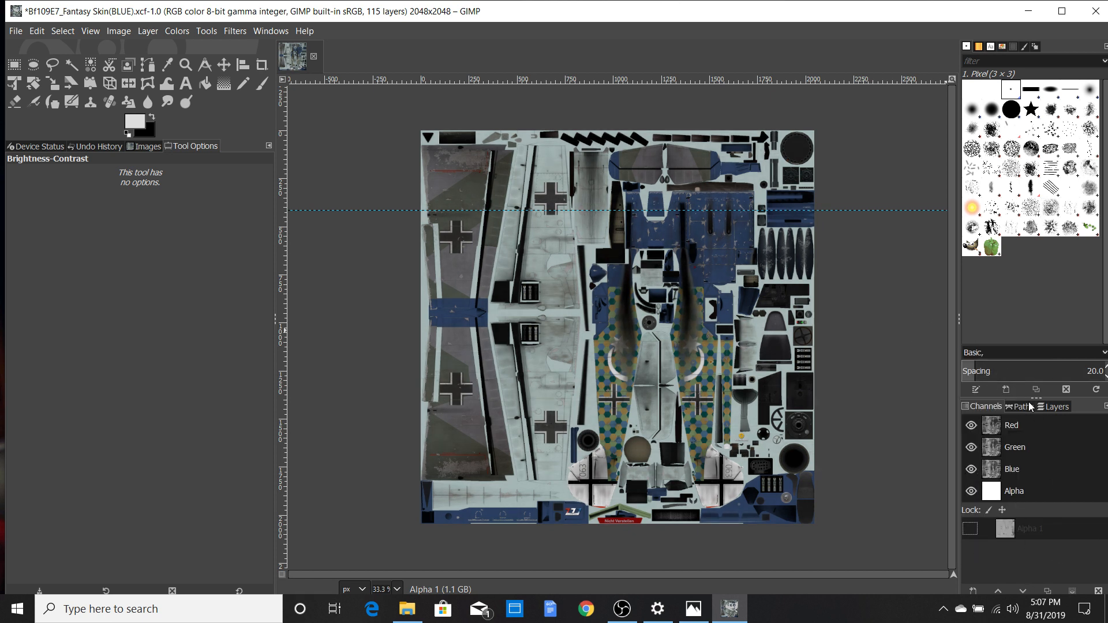
Step: Copy the Alpha 1 channel into the layer stack as a new top layer and make that layer visible
left_click(1051, 407)
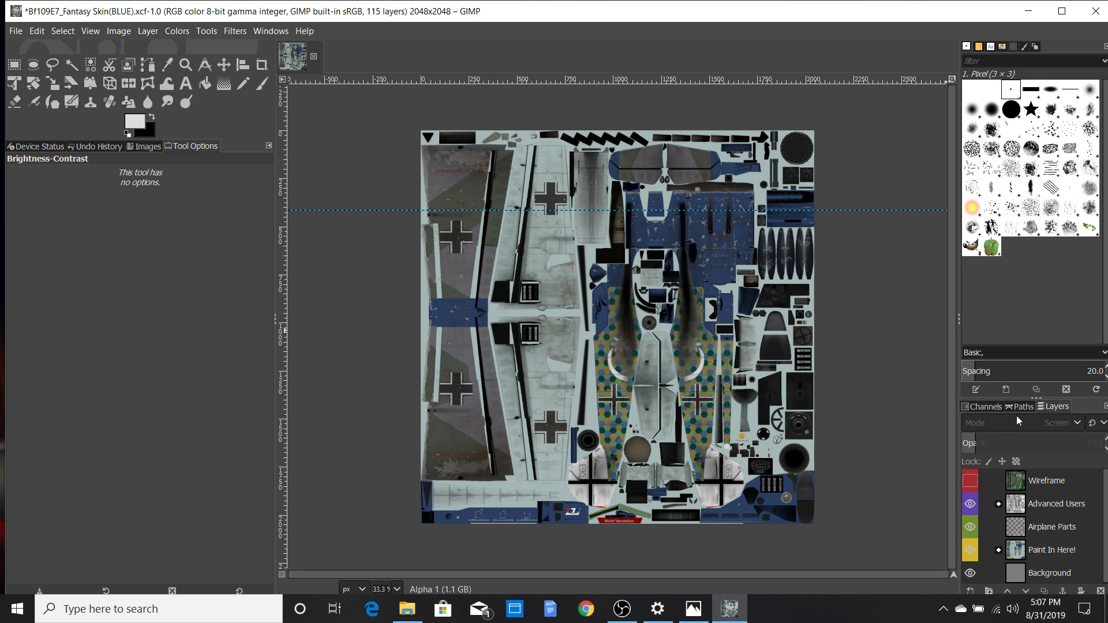
left_click(990, 407)
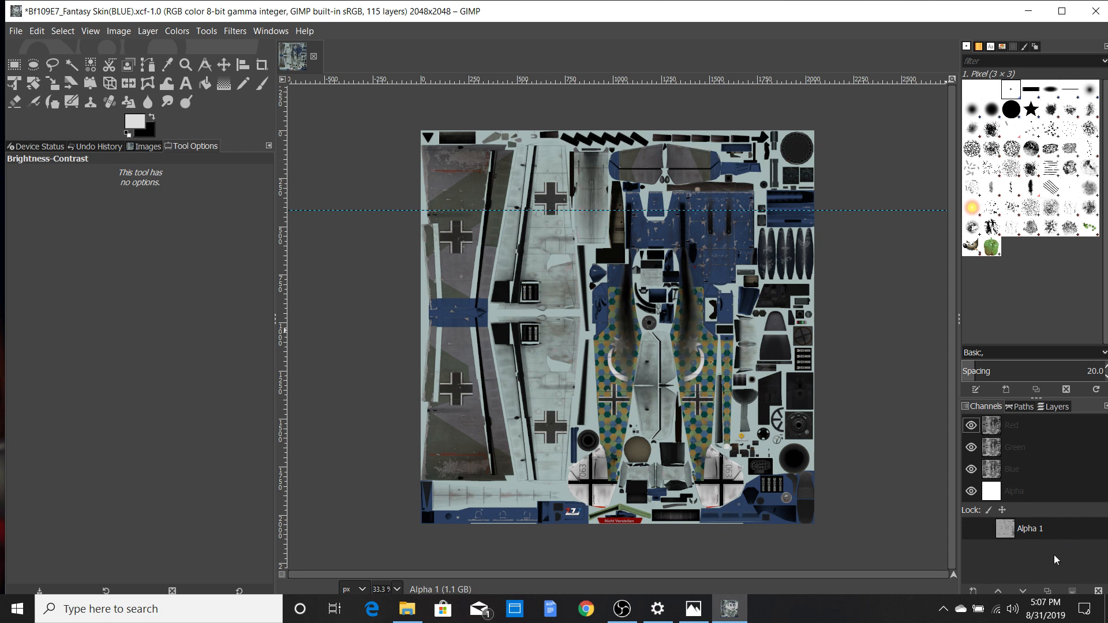
left_click(1034, 529)
left_click_drag(1034, 529, 1051, 478)
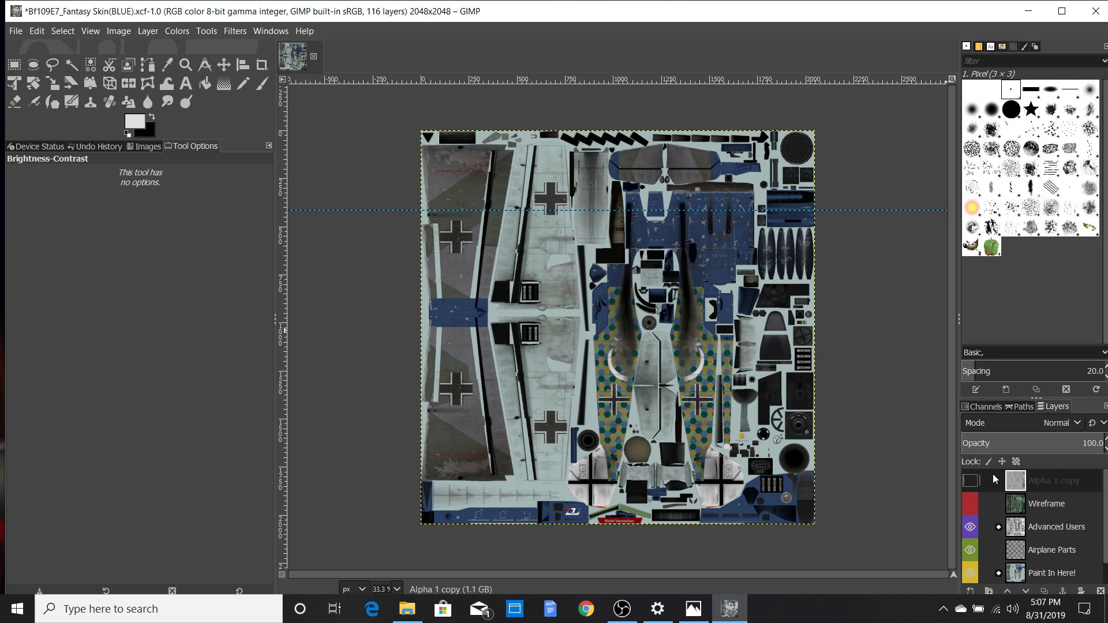
left_click(969, 481)
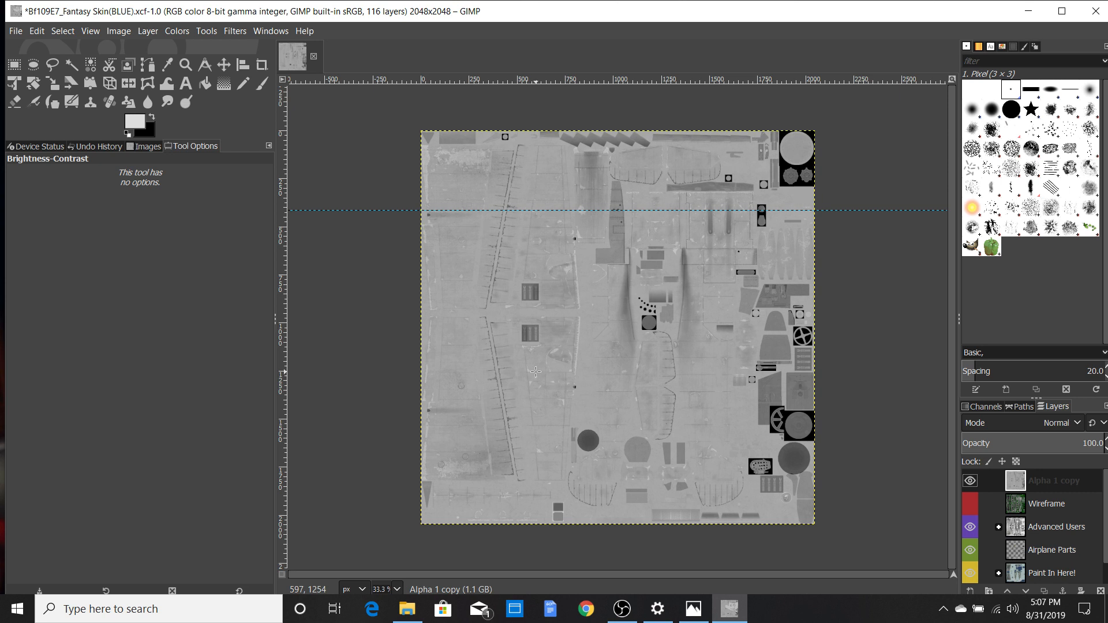
Step: Examine the rivets, panel lines and paint chips on the wing areas of the visible alpha layer
scroll(548, 314, "up", 7)
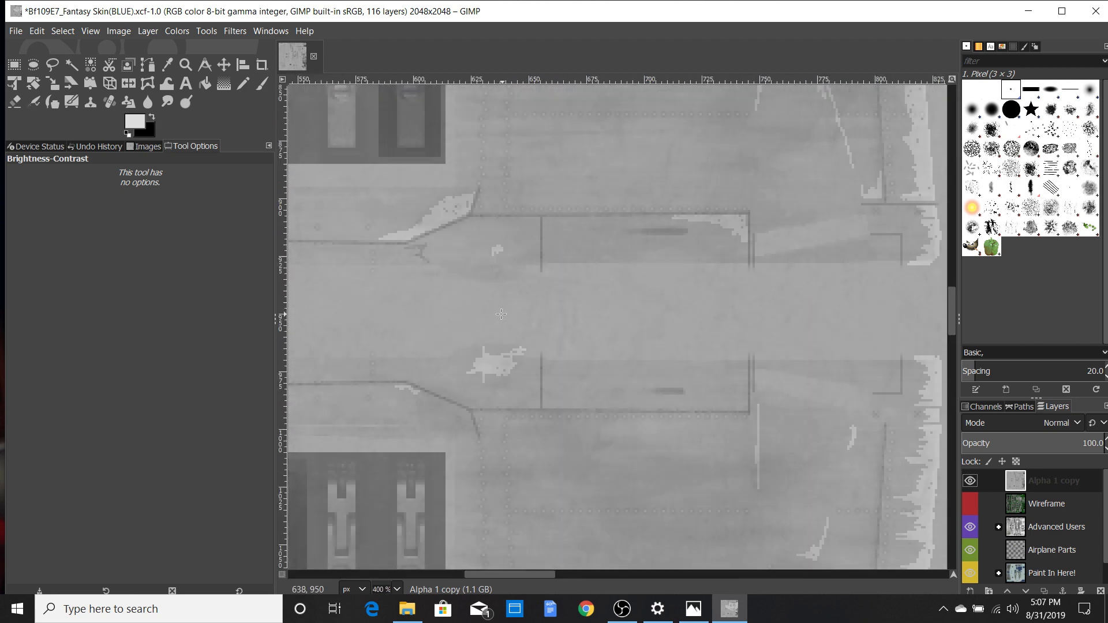
scroll(501, 314, "up", 4)
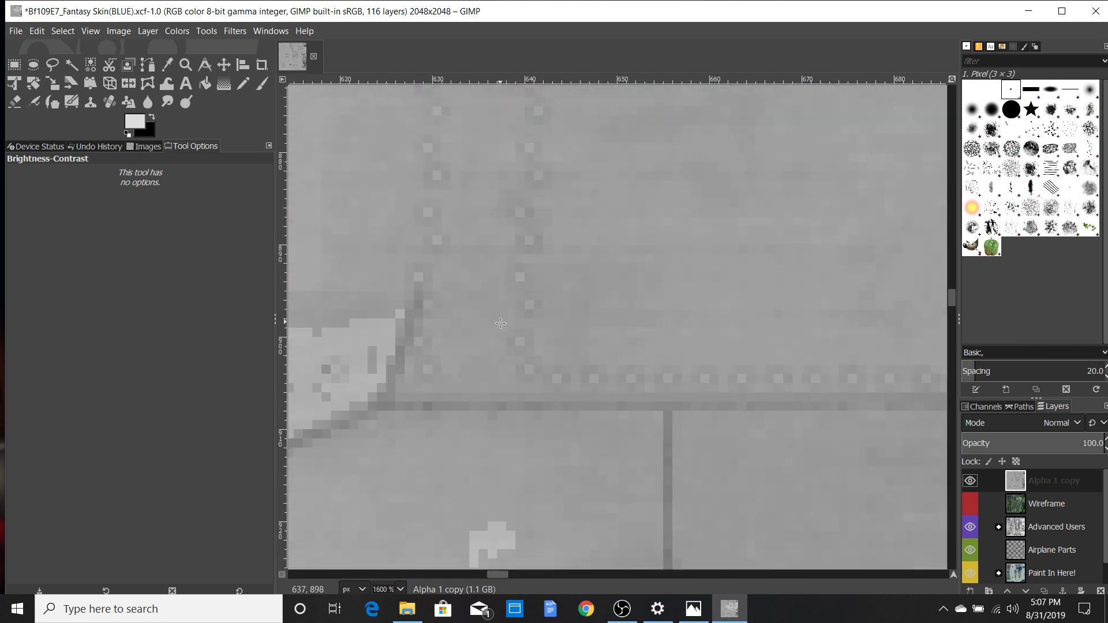
scroll(554, 350, "down", 5)
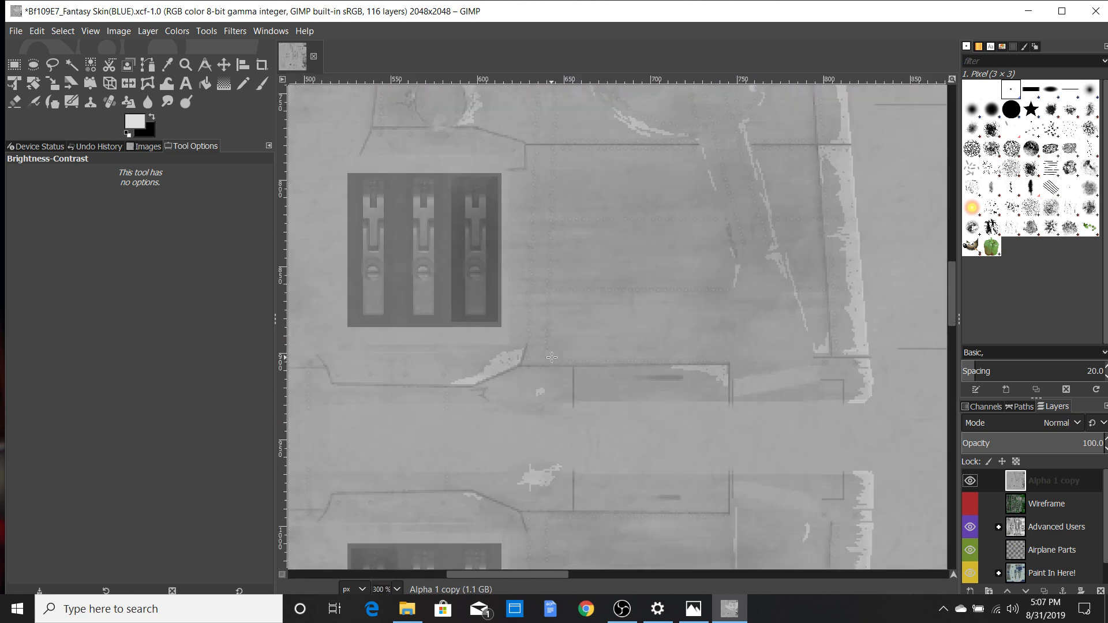
scroll(552, 357, "down", 5)
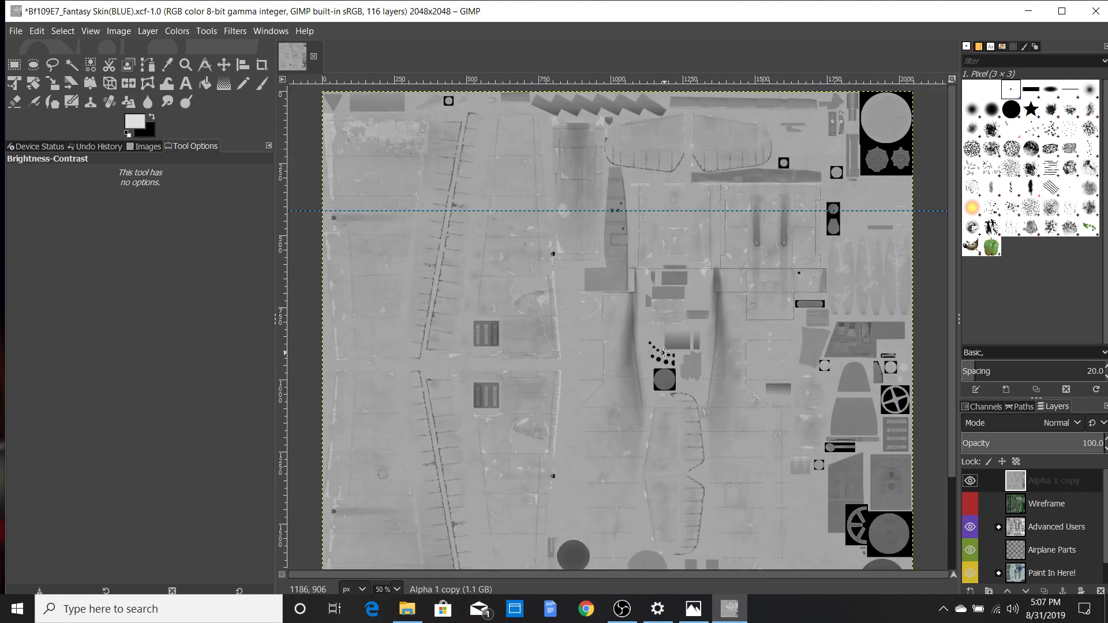
scroll(653, 361, "down", 1)
scroll(549, 363, "up", 2)
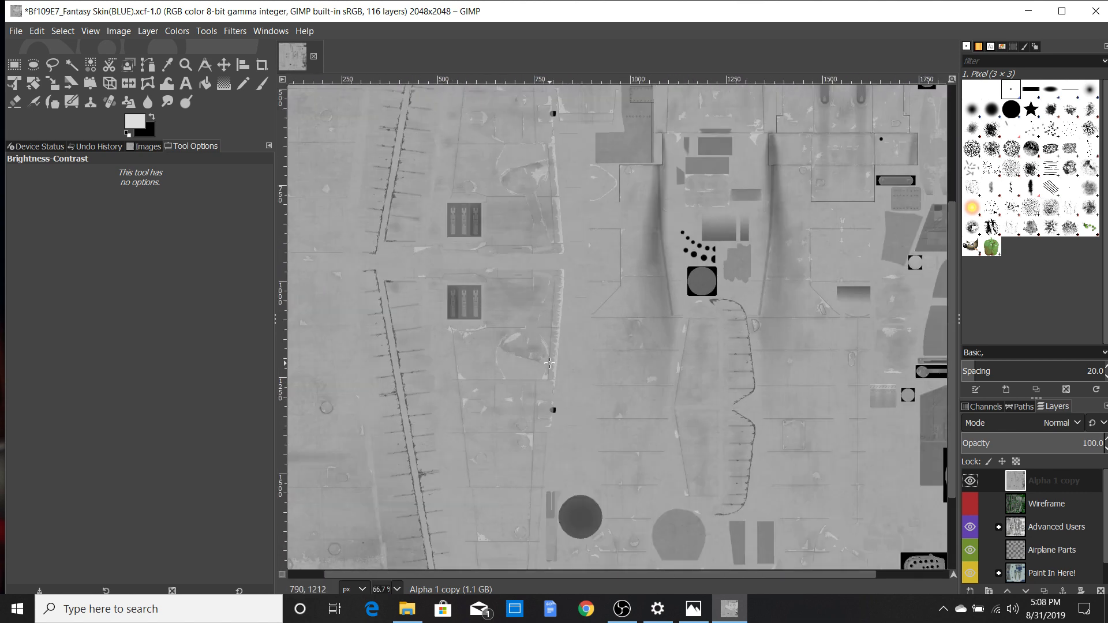
scroll(550, 363, "up", 5)
scroll(467, 325, "up", 1)
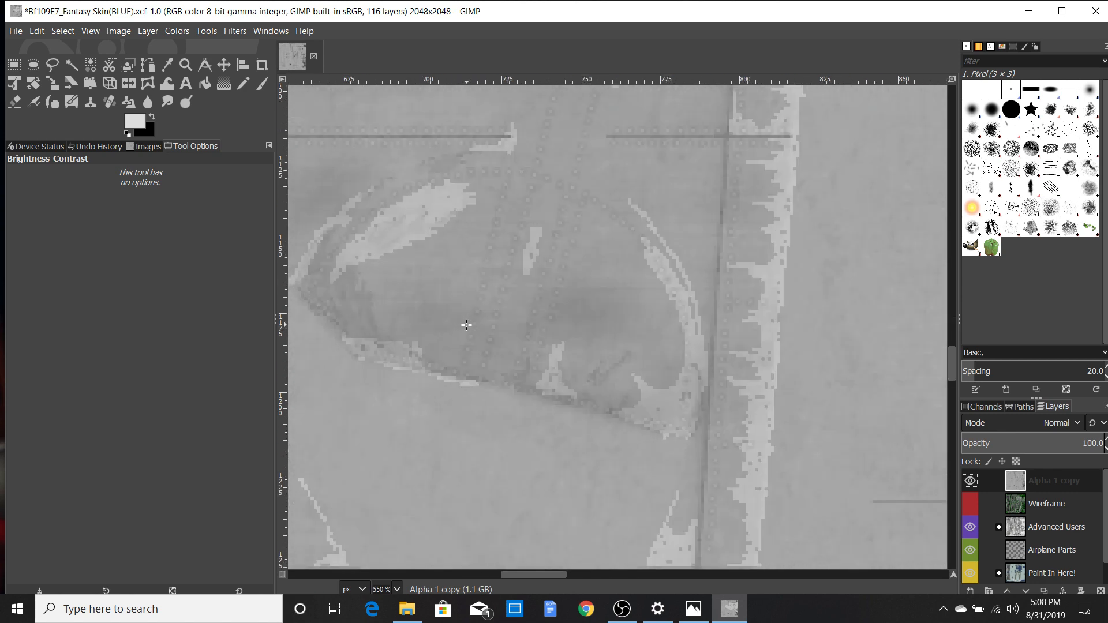
scroll(466, 325, "down", 2)
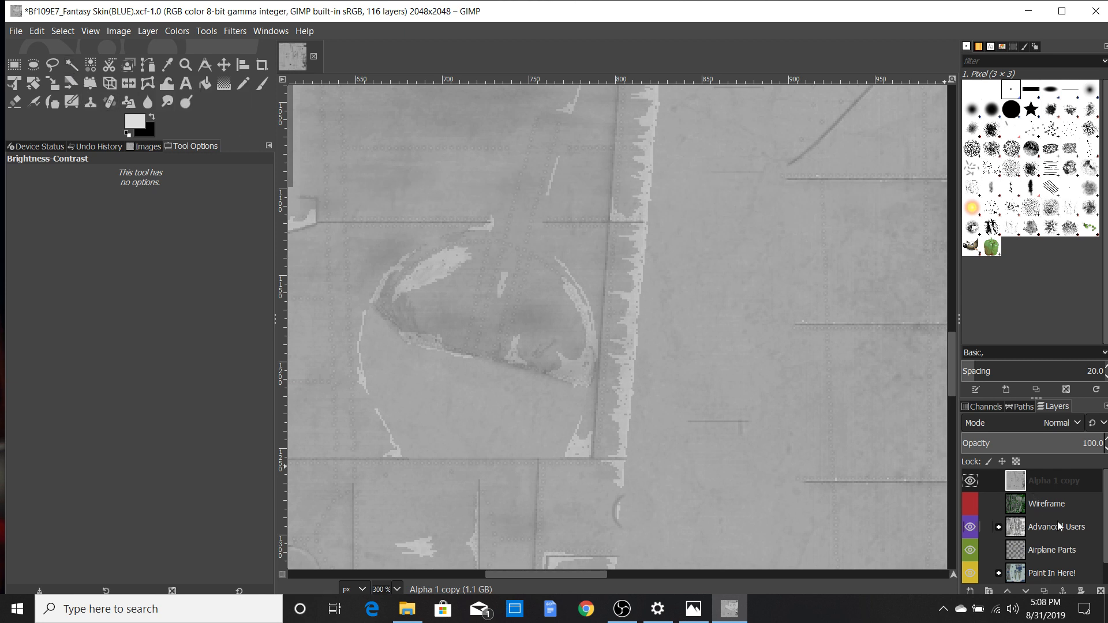
Step: Expand the Advanced Users group and its Panel Lines and Rivets subgroup, and select the Rivets layer
scroll(1056, 528, "down", 1)
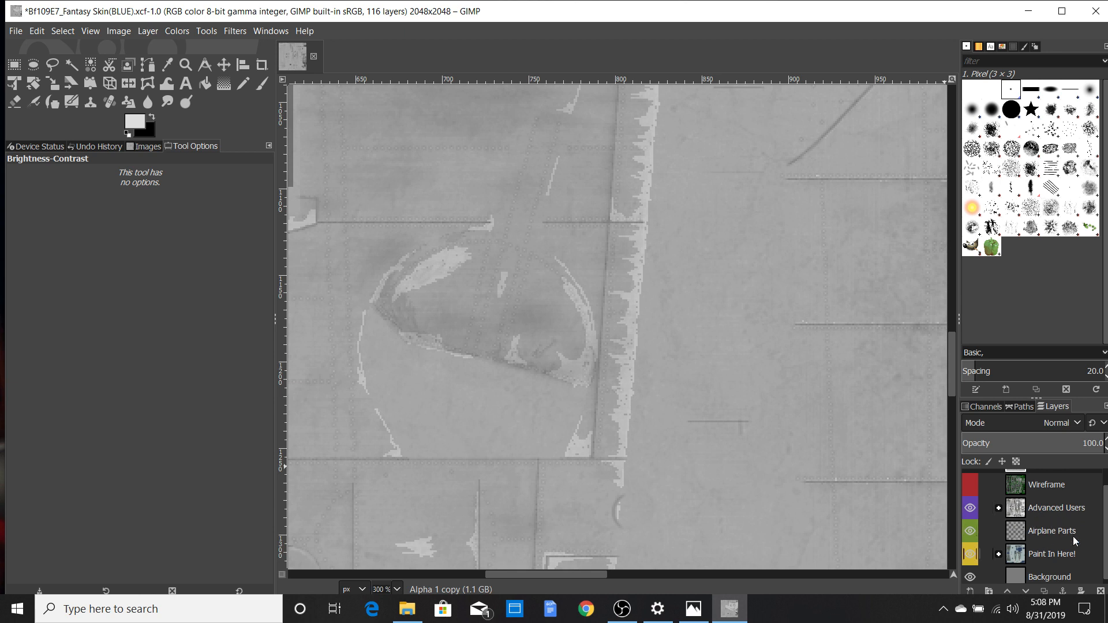
scroll(1023, 546, "up", 1)
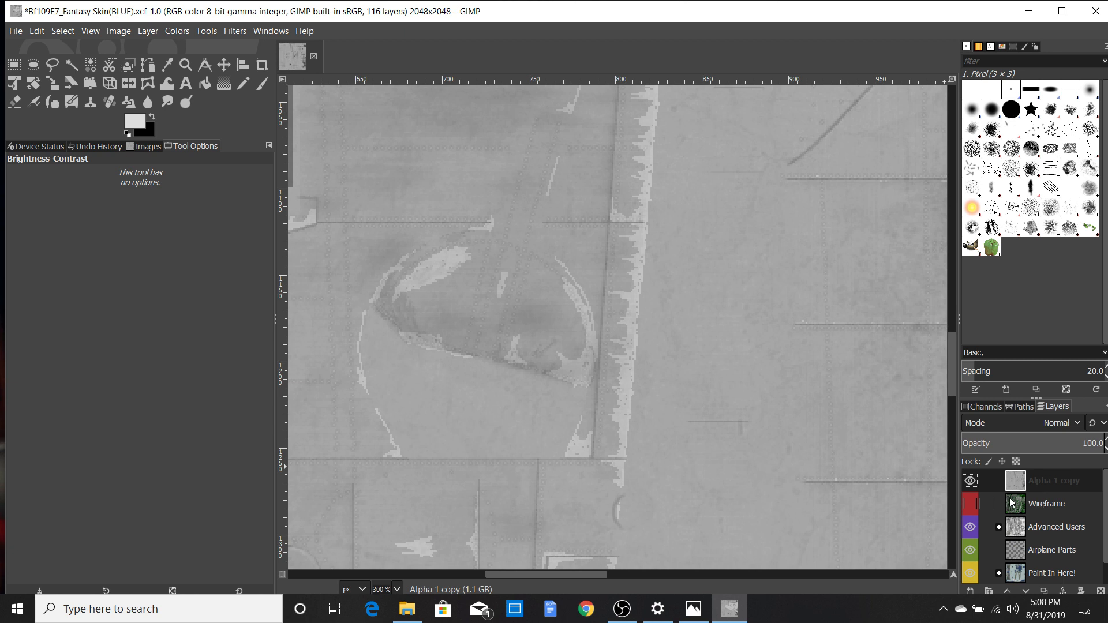
left_click(999, 527)
scroll(1004, 531, "down", 2)
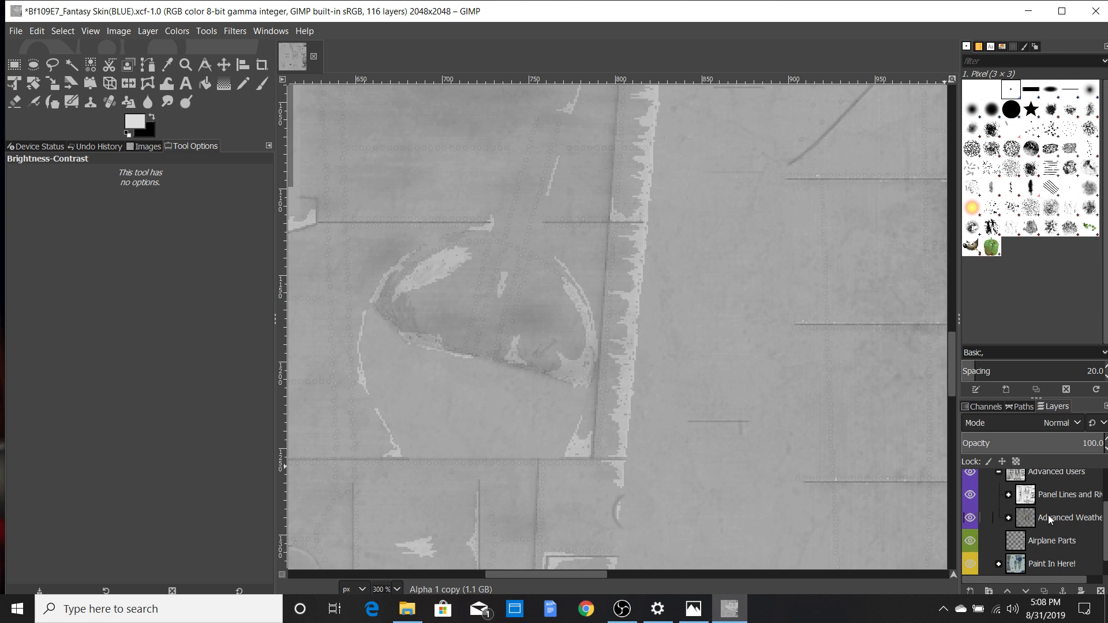
left_click(1051, 496)
left_click(1009, 495)
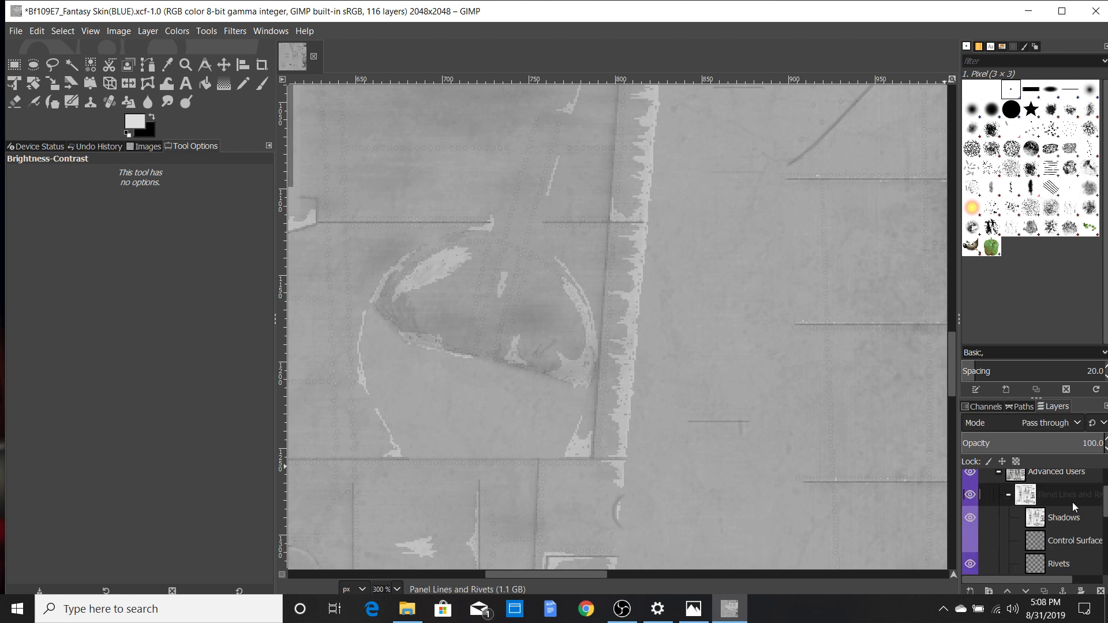
scroll(1073, 502, "down", 2)
left_click(1064, 503)
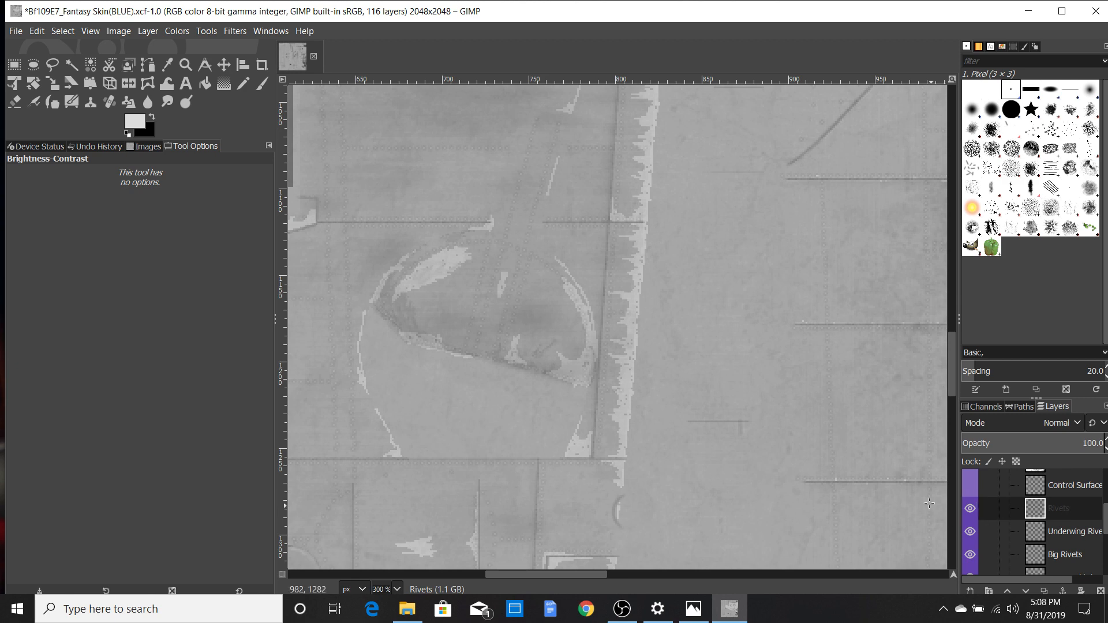
Step: Hide the Alpha 1 copy layer at the top of the layer stack
scroll(892, 475, "down", 3)
scroll(879, 472, "up", 3)
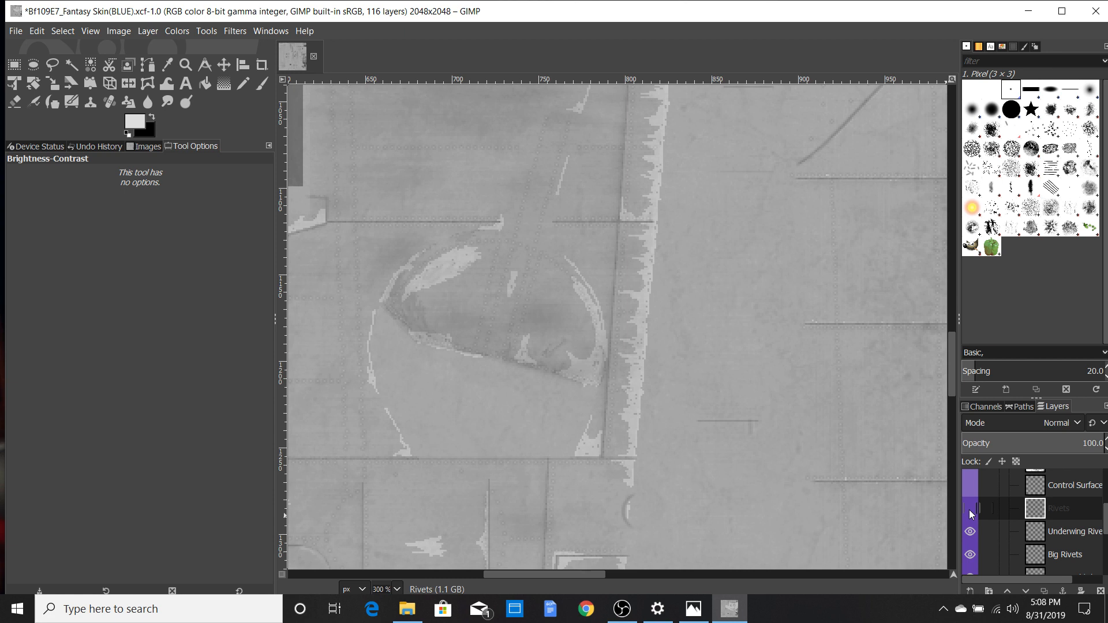
scroll(1024, 505, "up", 10)
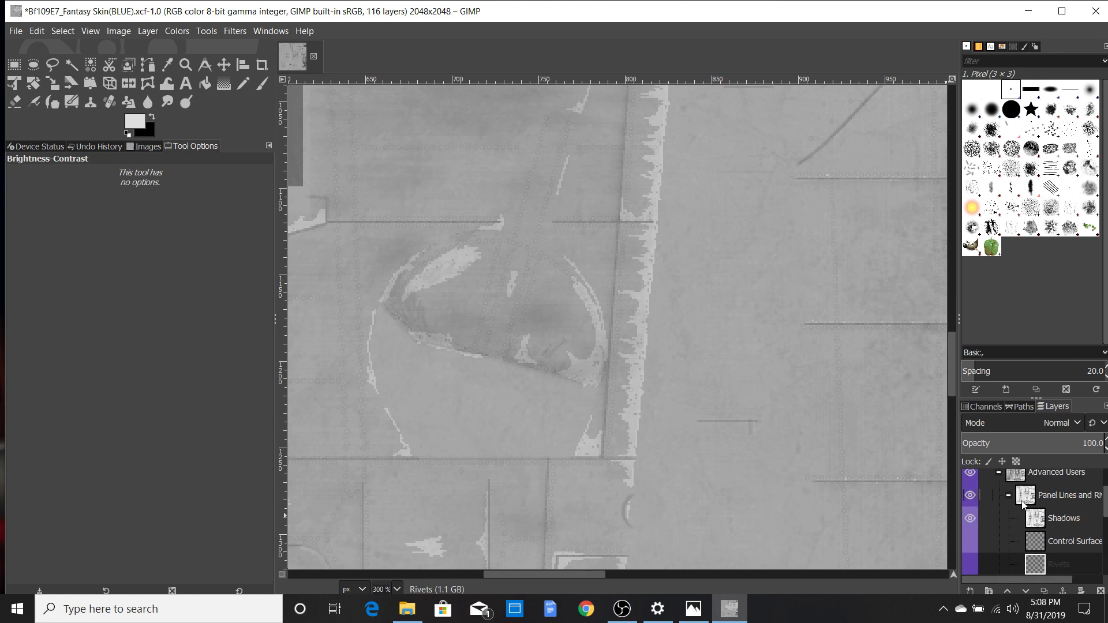
left_click(969, 481)
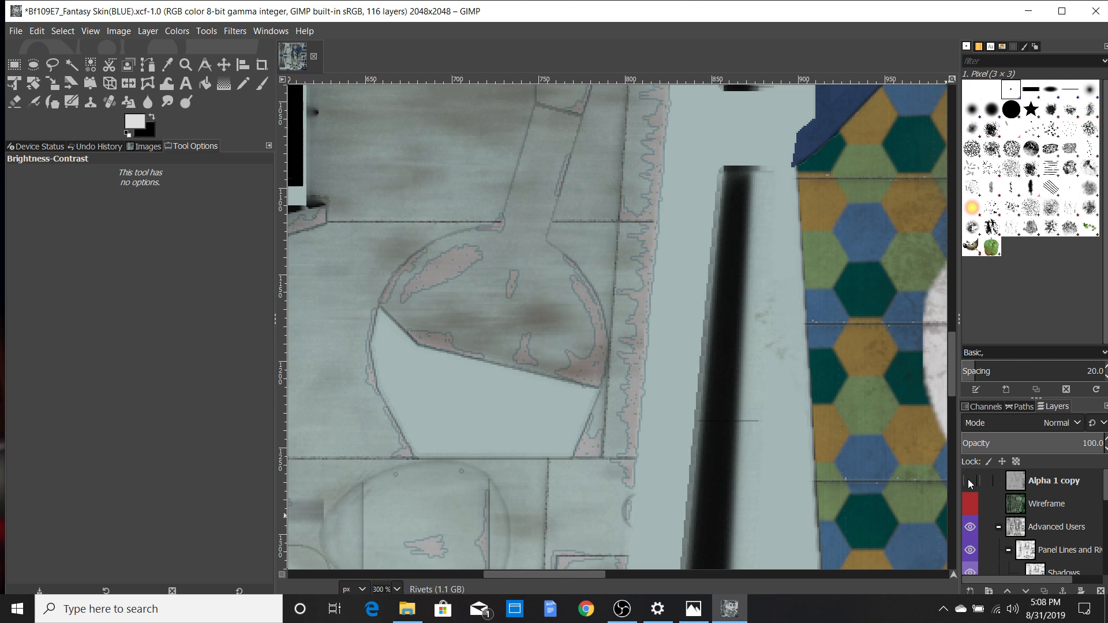
Step: Toggle the Rivets layer's visibility to compare the wing detail with and without rivets, leaving the layer shown
scroll(462, 390, "up", 2)
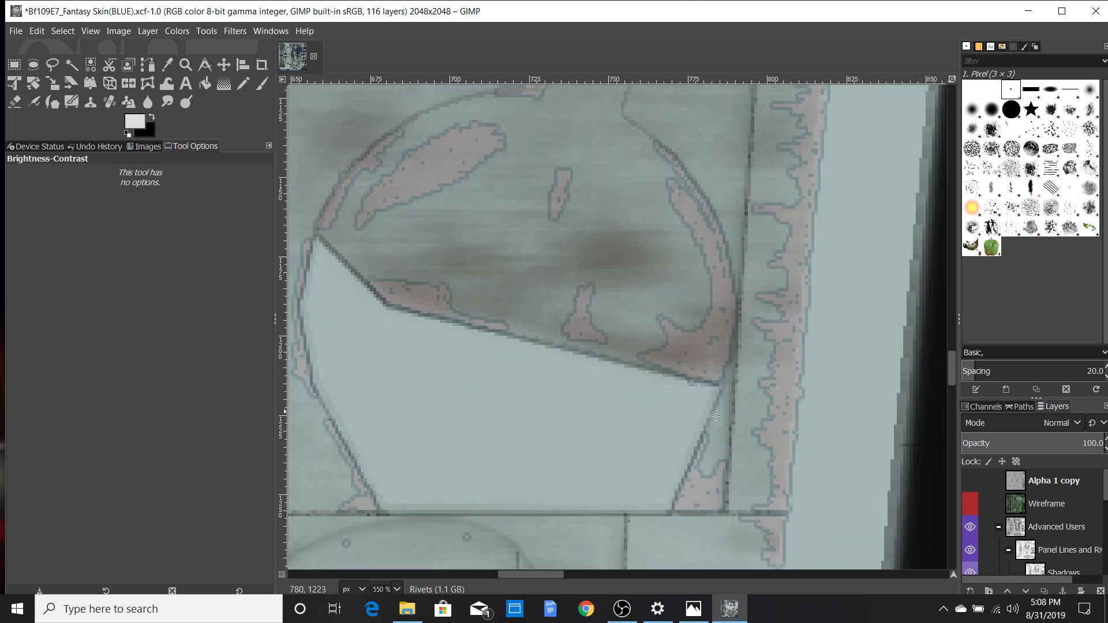
scroll(1036, 532, "down", 2)
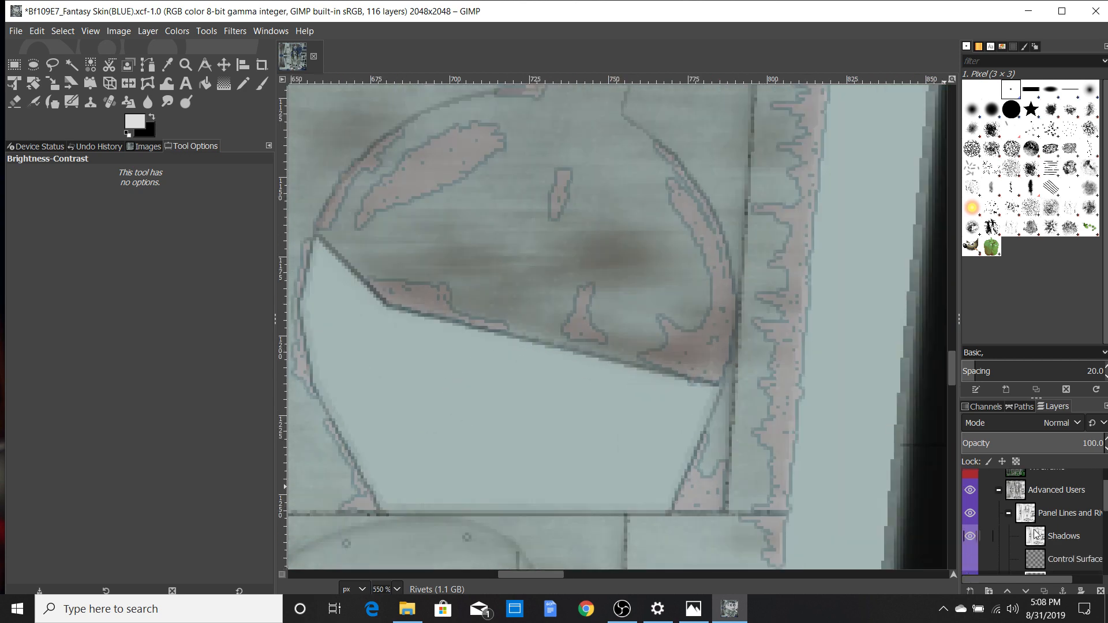
scroll(1036, 532, "down", 4)
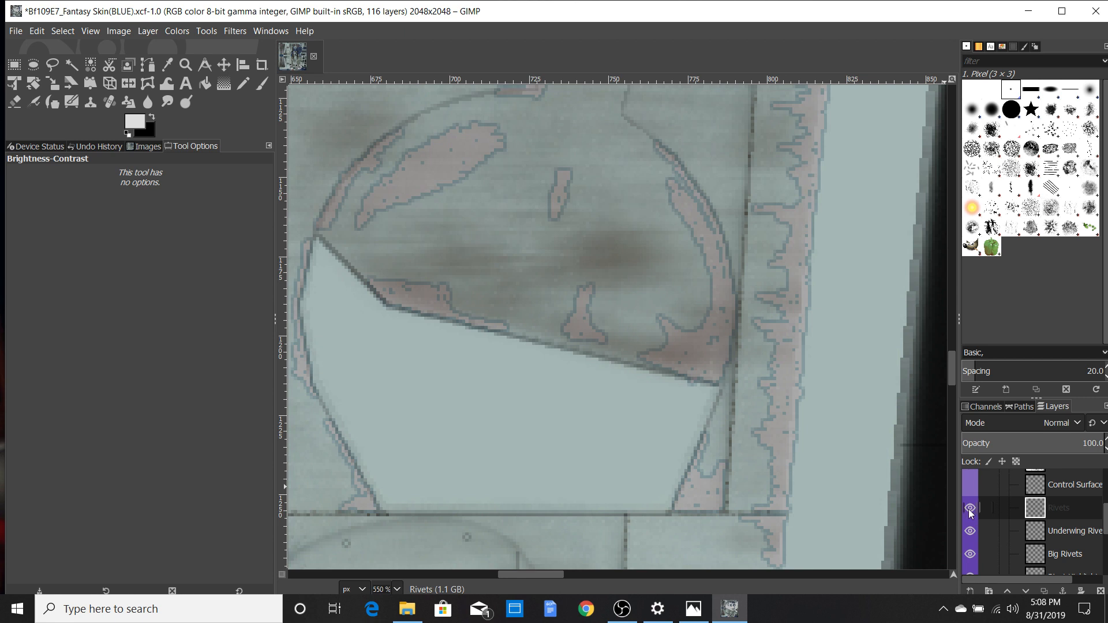
left_click(969, 510)
left_click(970, 511)
left_click(969, 511)
left_click(971, 511)
Step: Fuzzy-select the transparent area around the rivets on the Rivets layer with threshold 0
left_click(72, 64)
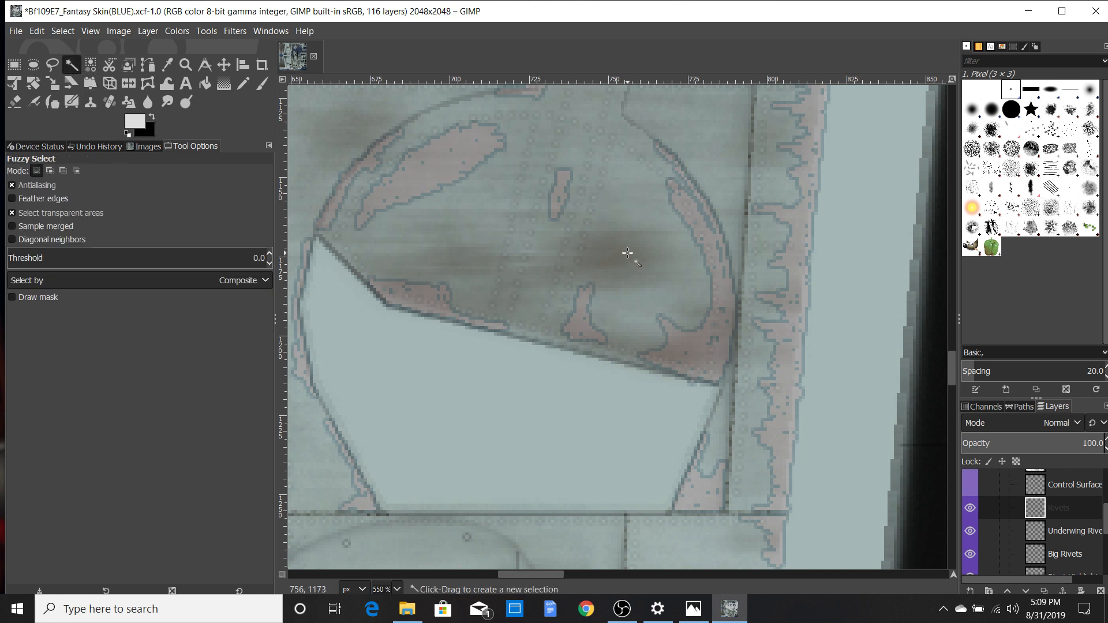
left_click(654, 269)
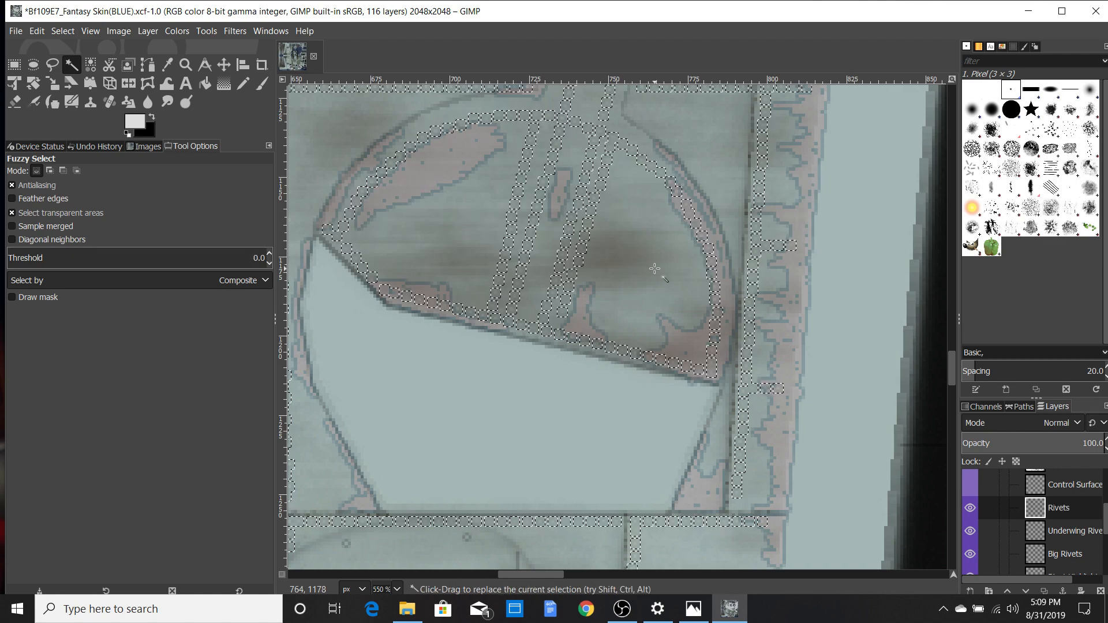
scroll(678, 249, "down", 2, "ctrl")
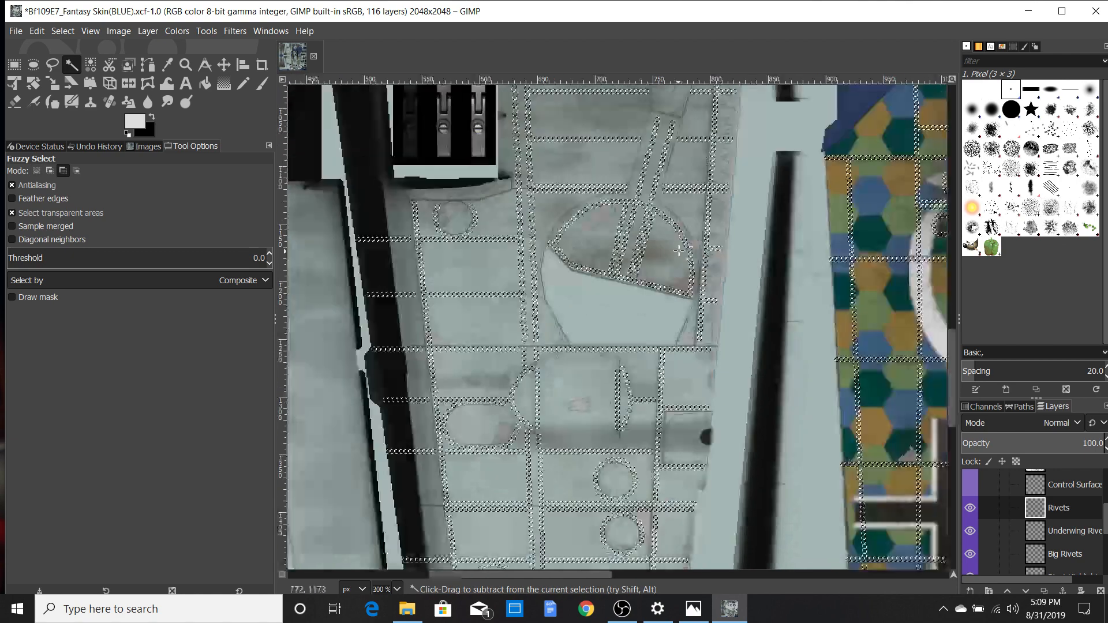
scroll(679, 249, "down", 7, "ctrl")
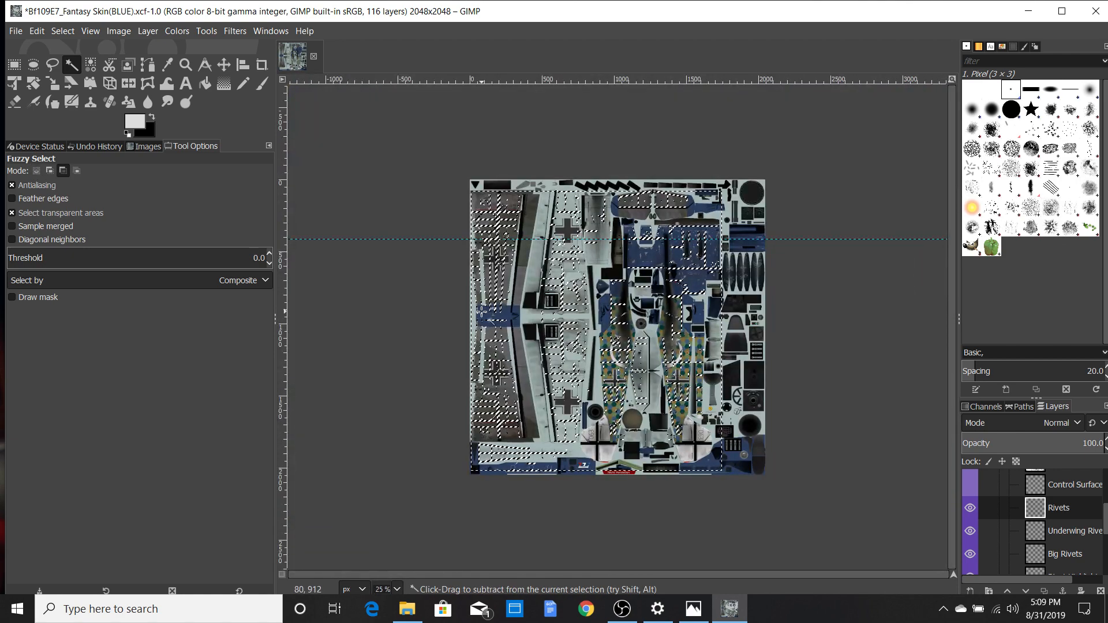
scroll(481, 310, "up", 3, "ctrl")
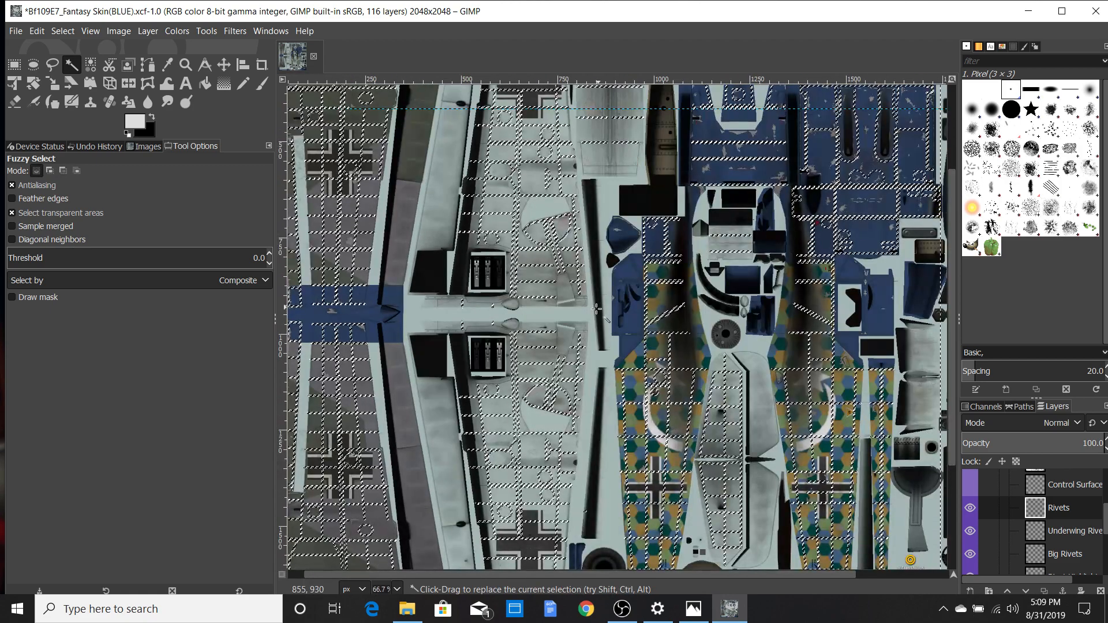
Step: Inspect the rivet selection up close on the wing and set the Fuzzy Select threshold to 255
scroll(596, 310, "up", 6, "ctrl")
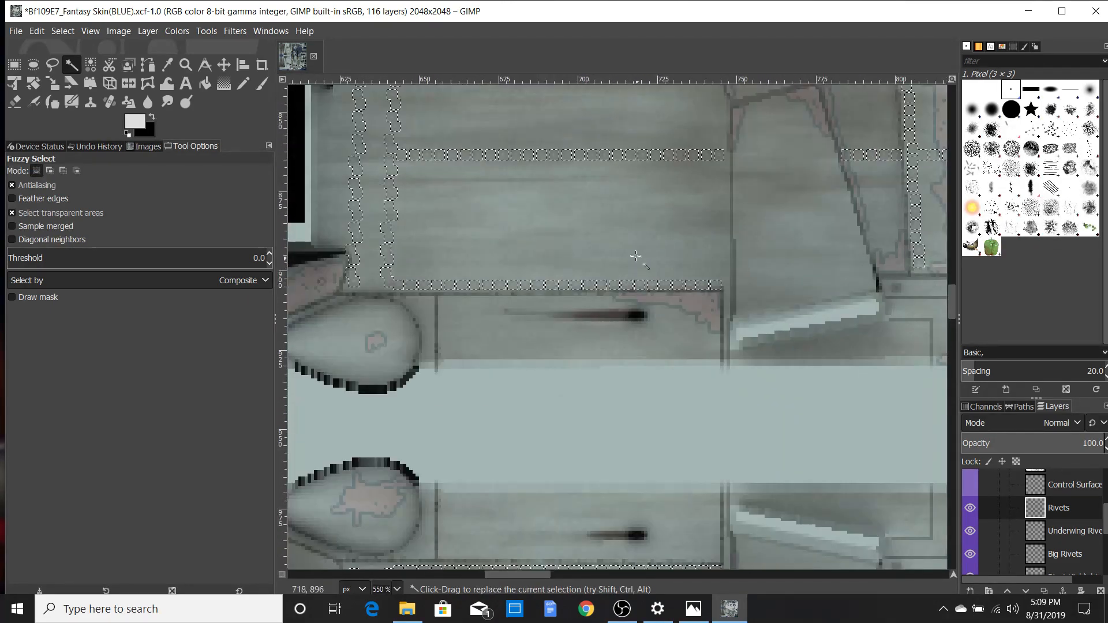
scroll(635, 256, "up", 2, "ctrl")
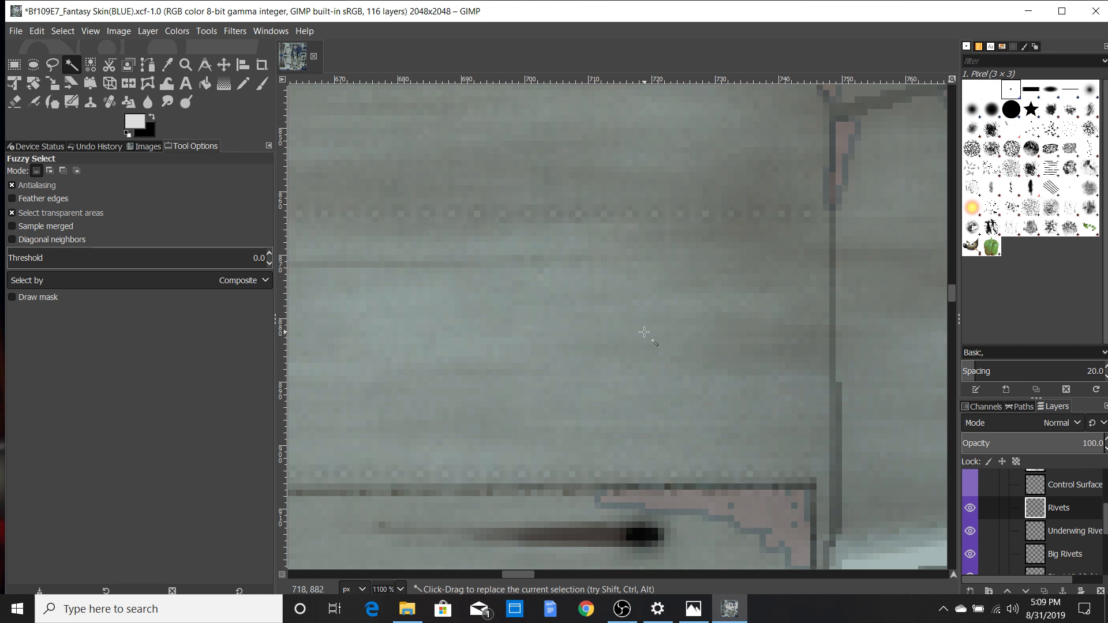
key("ctrl")
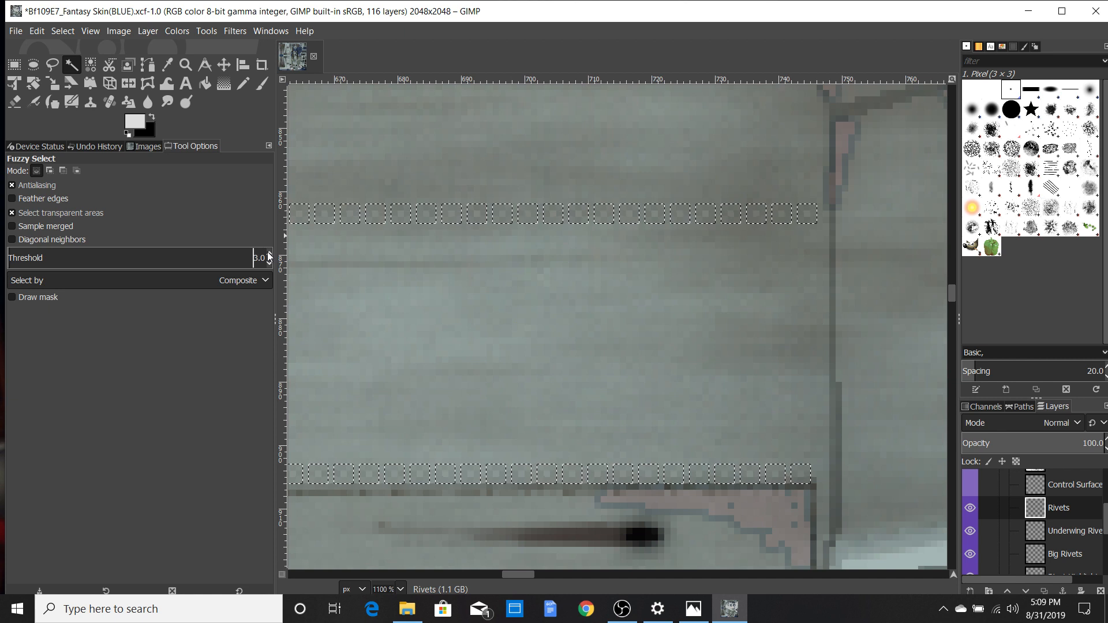
scroll(269, 257, "up", 20)
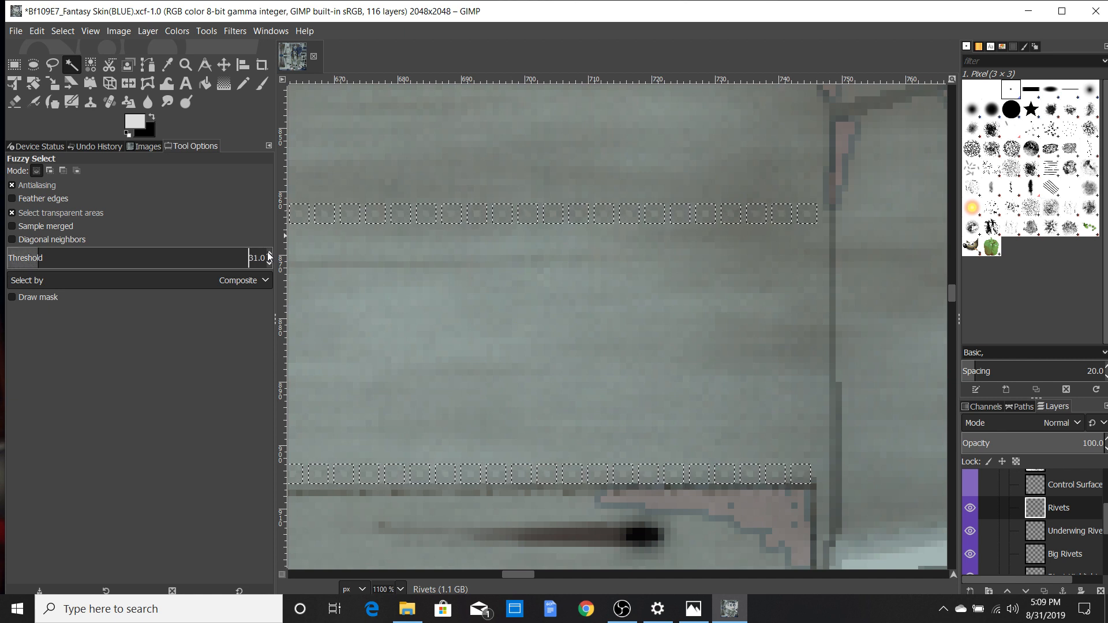
scroll(269, 258, "up", 20)
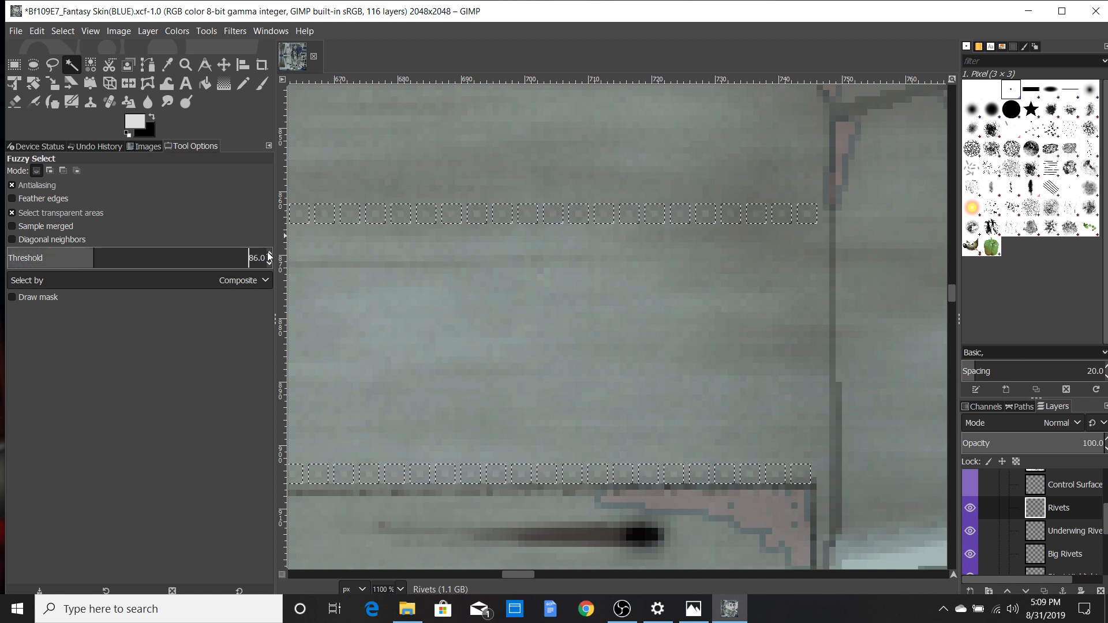
scroll(269, 258, "up", 20)
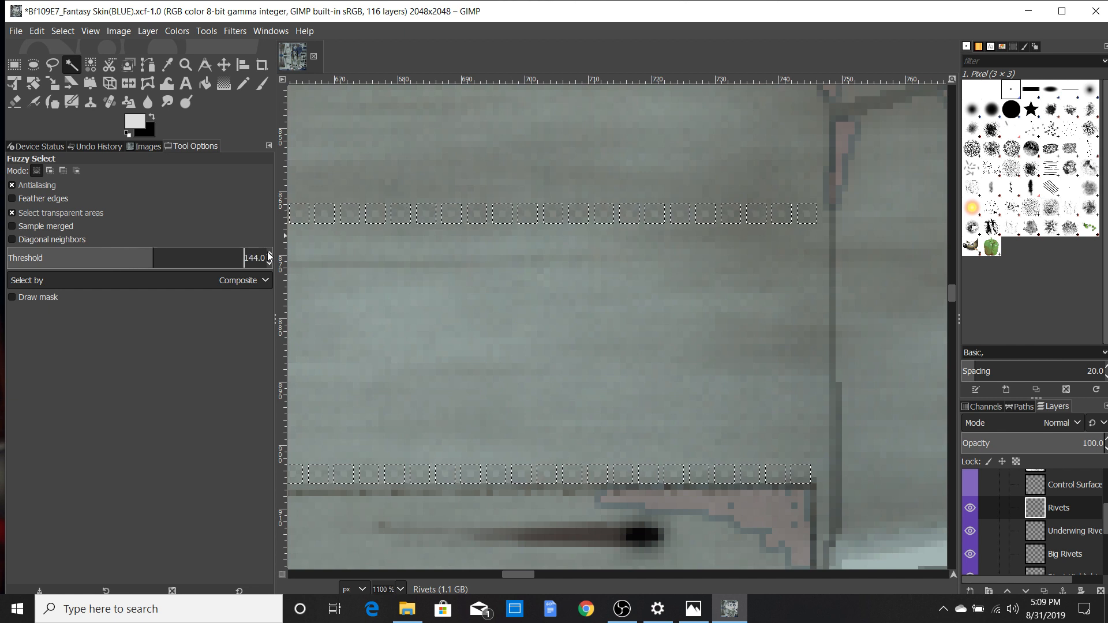
scroll(269, 257, "up", 20)
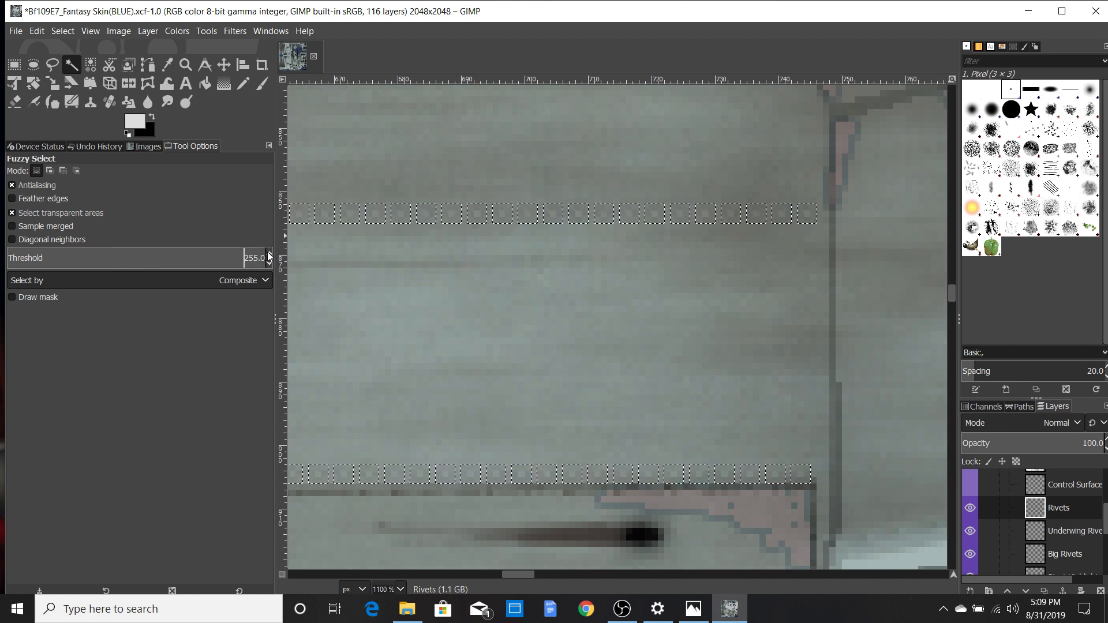
Step: Collapse the Advanced Users group, then select the Alpha 1 copy layer and make it visible
scroll(515, 277, "down", 8)
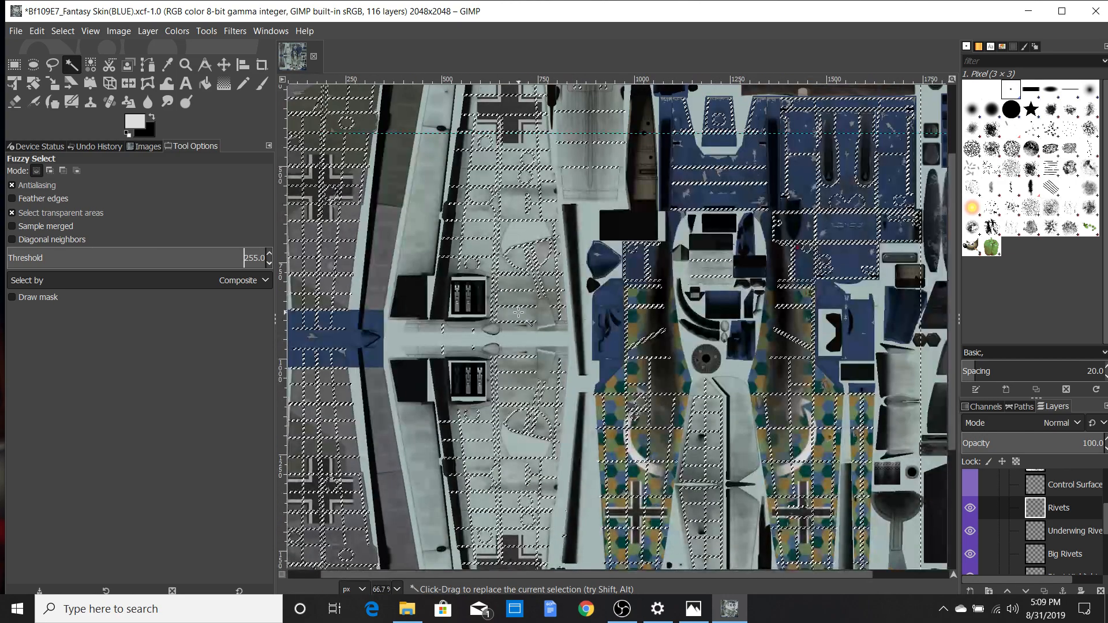
scroll(515, 278, "down", 3)
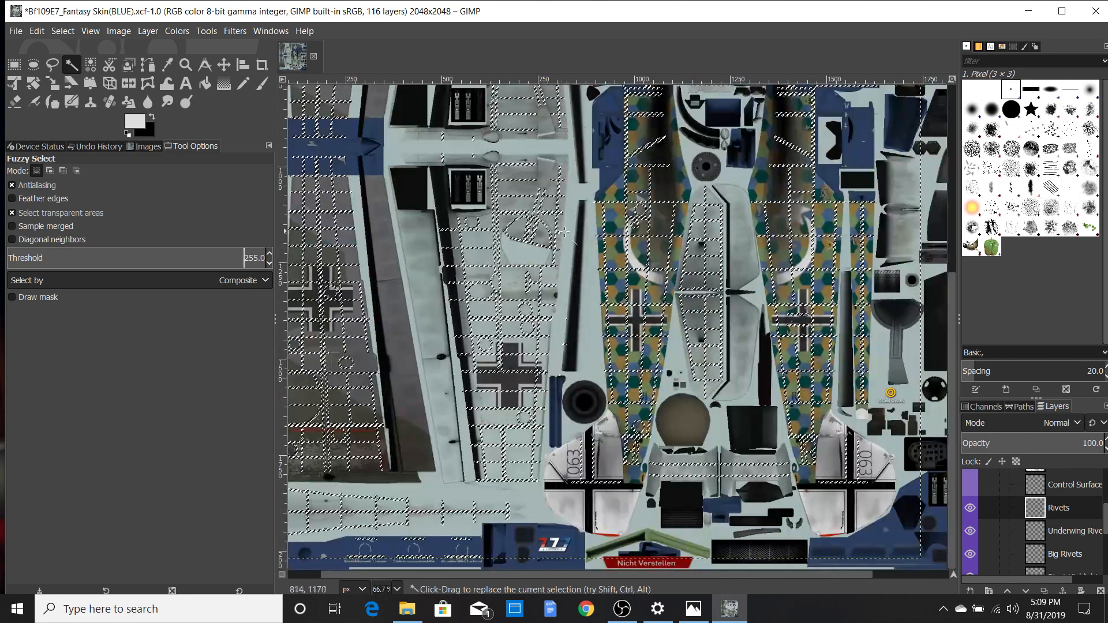
scroll(704, 227, "down", 2)
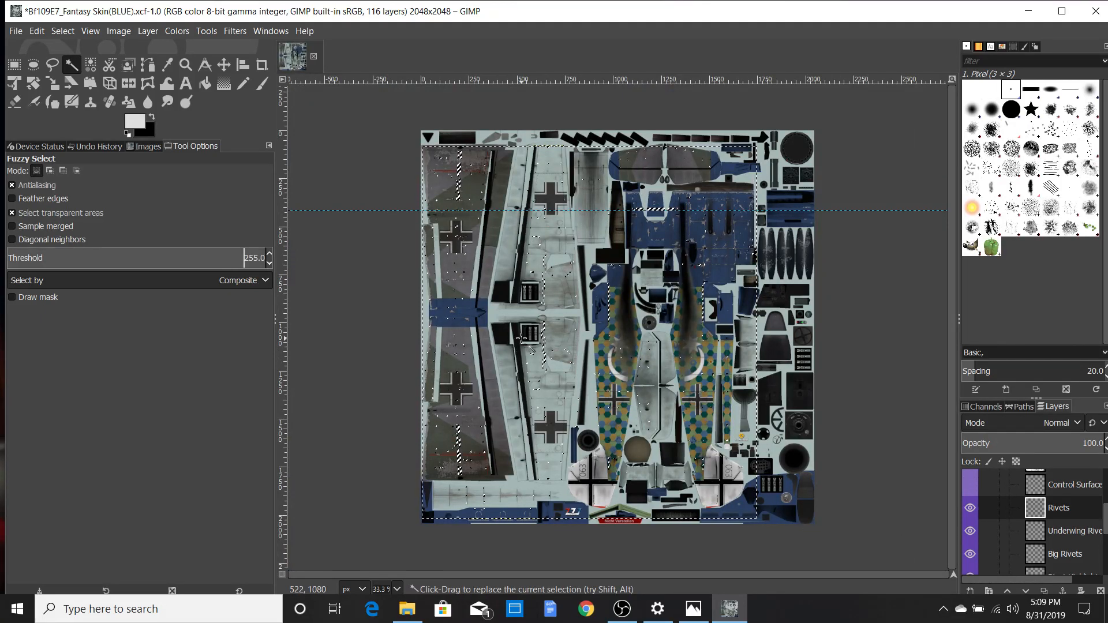
scroll(521, 338, "up", 2)
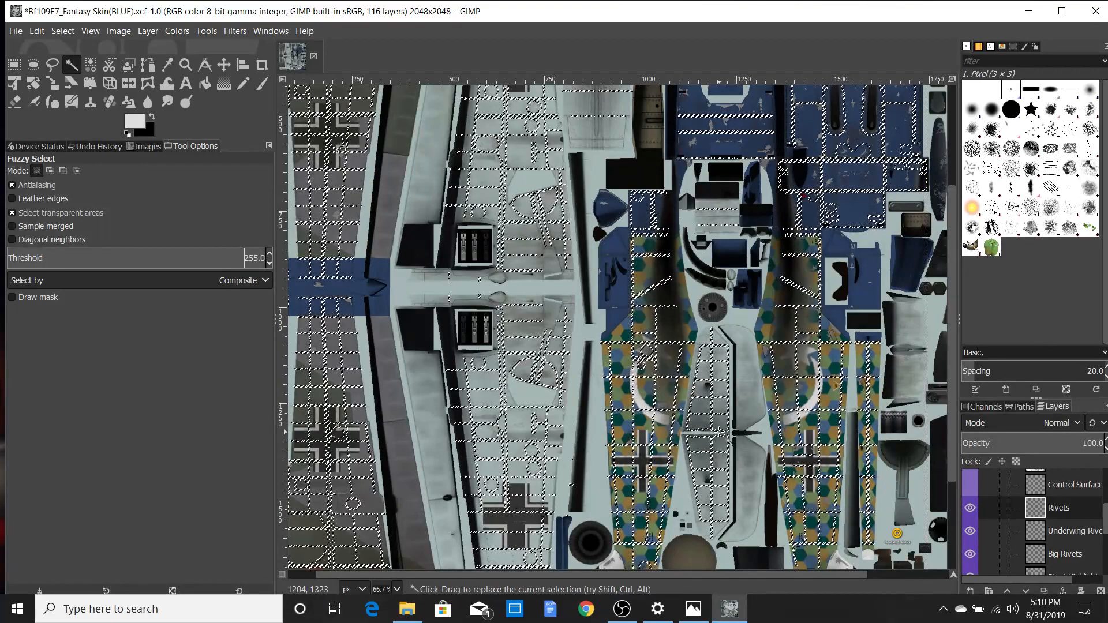
scroll(1050, 517, "up", 3)
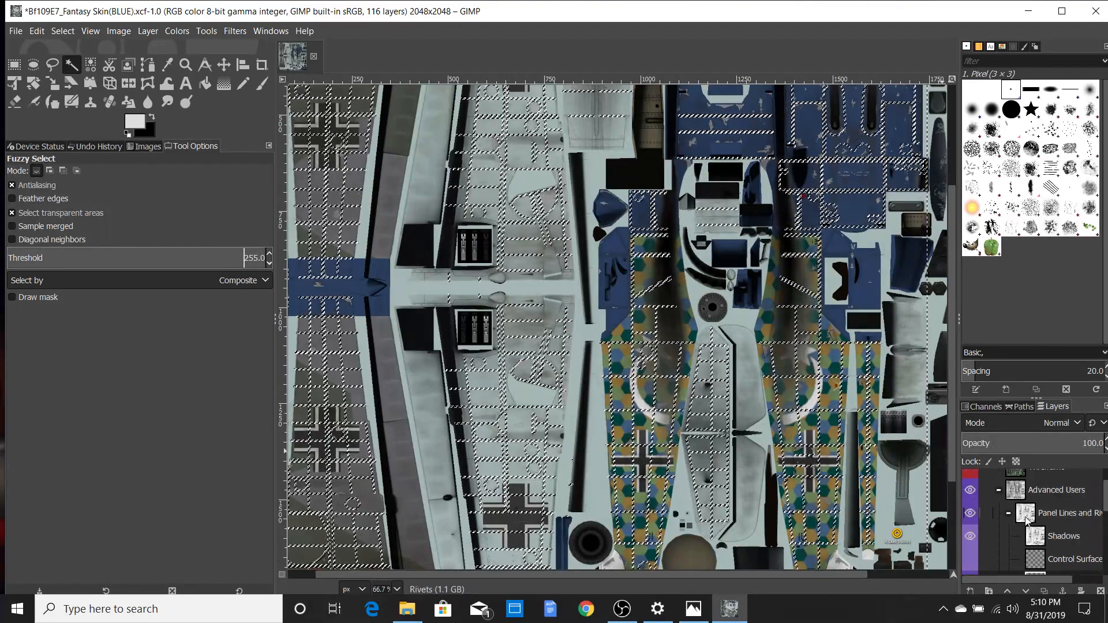
scroll(1051, 518, "up", 3)
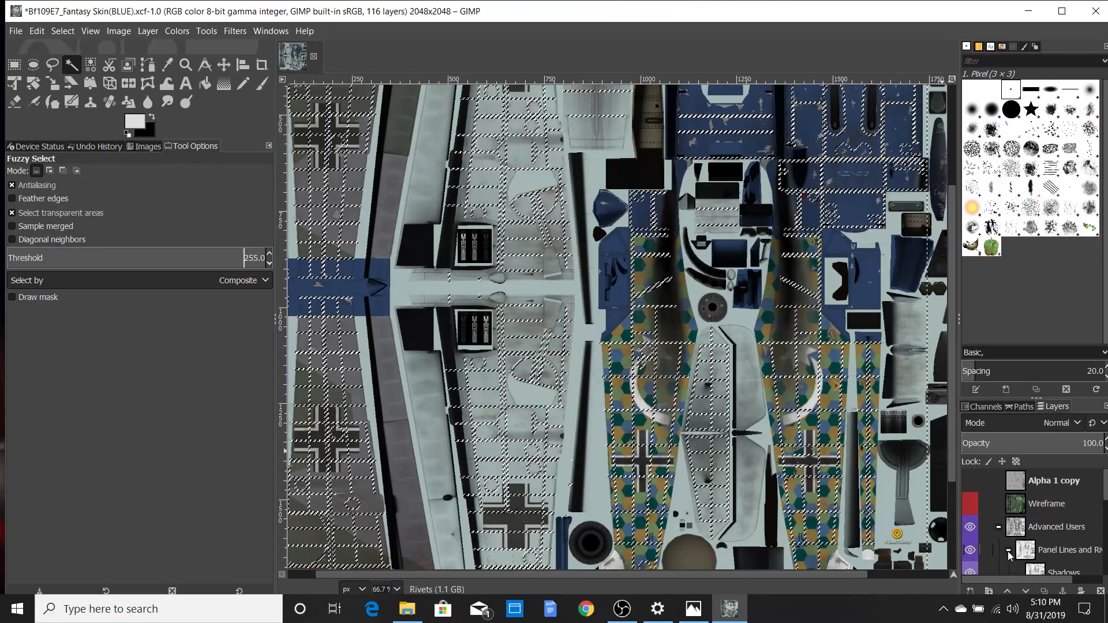
left_click(999, 528)
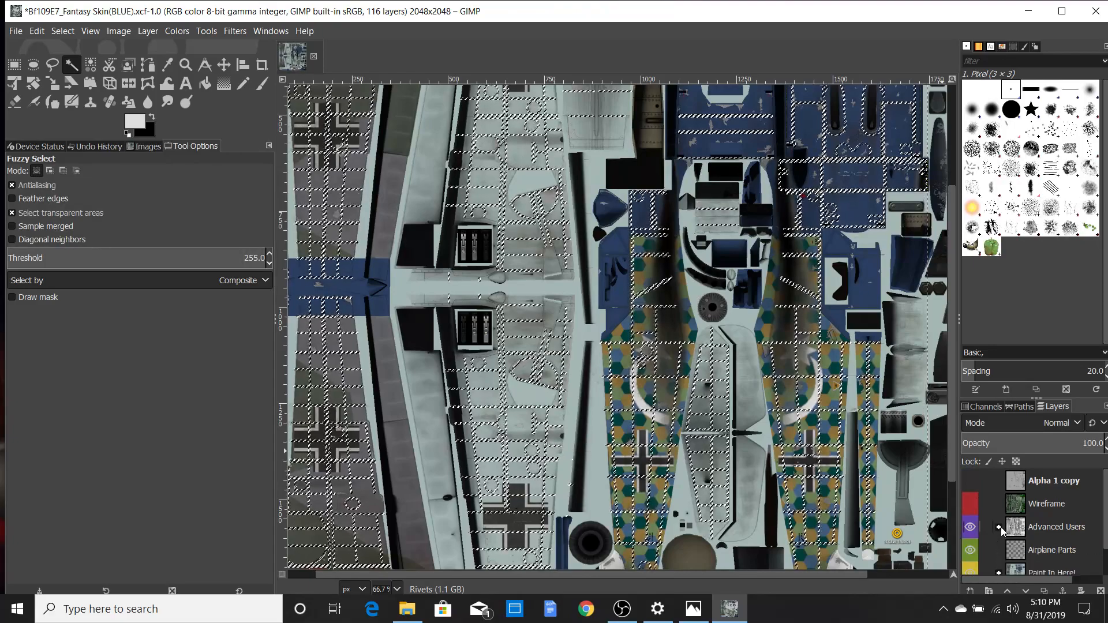
left_click(1046, 482)
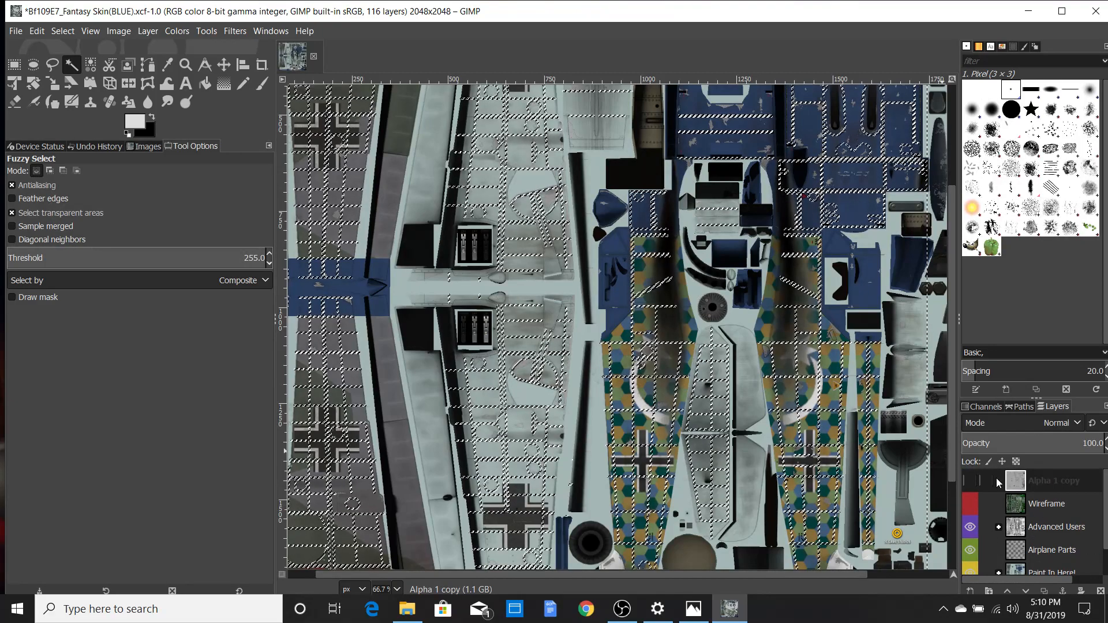
left_click(970, 481)
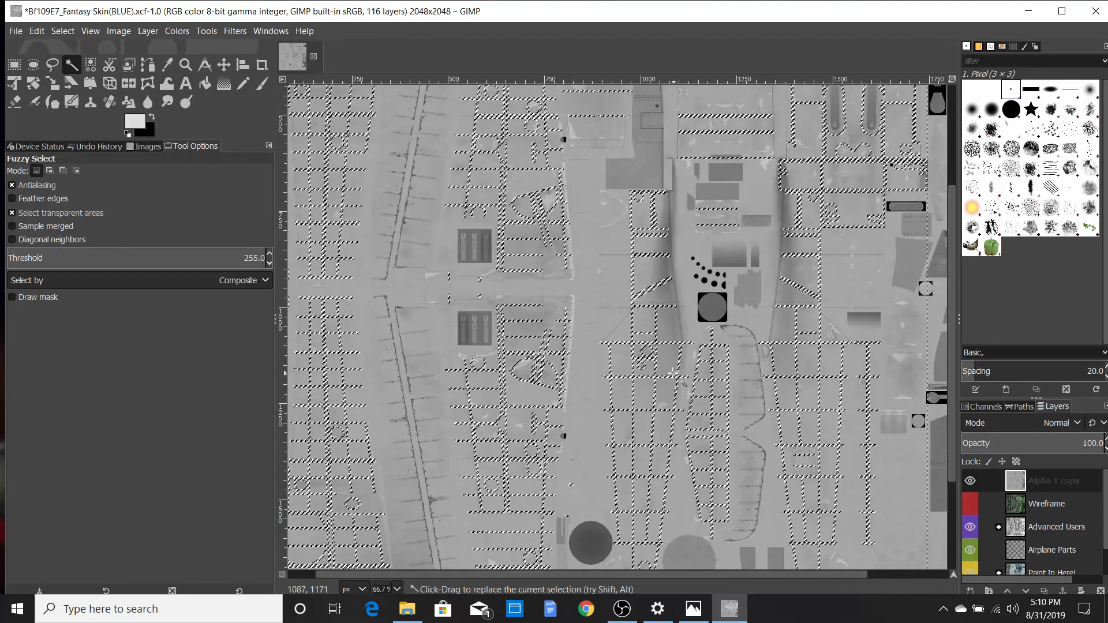
Step: Open the foreground colour for CMYK editing and sample the grey 9b9b9b next to the wing rivets on the Alpha 1 copy layer
scroll(674, 374, "down", 3)
scroll(674, 373, "up", 2)
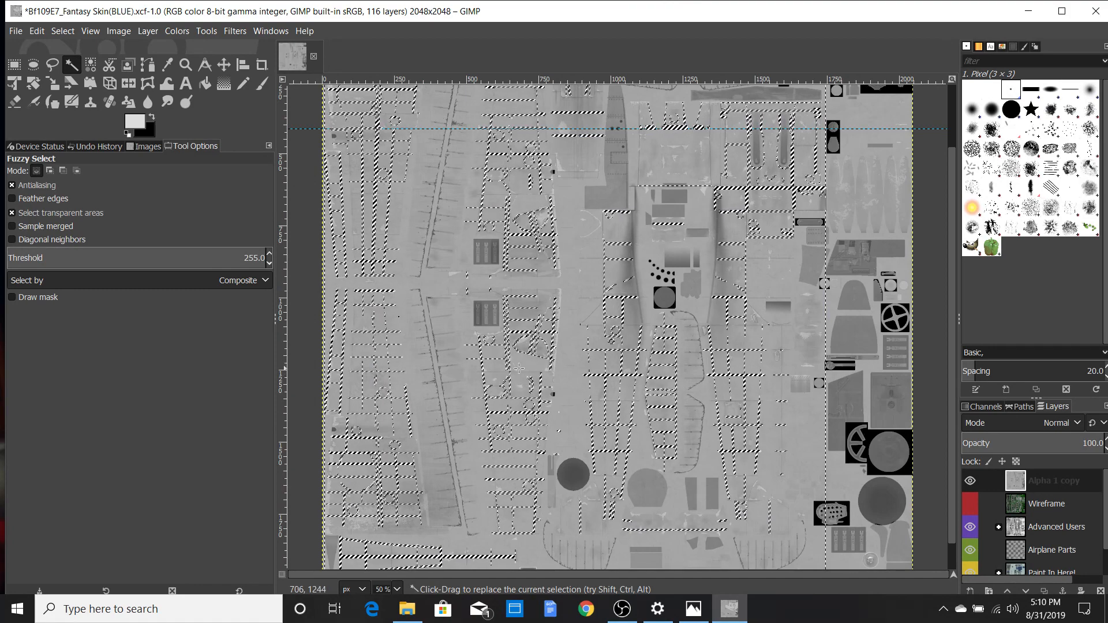
scroll(518, 368, "up", 6)
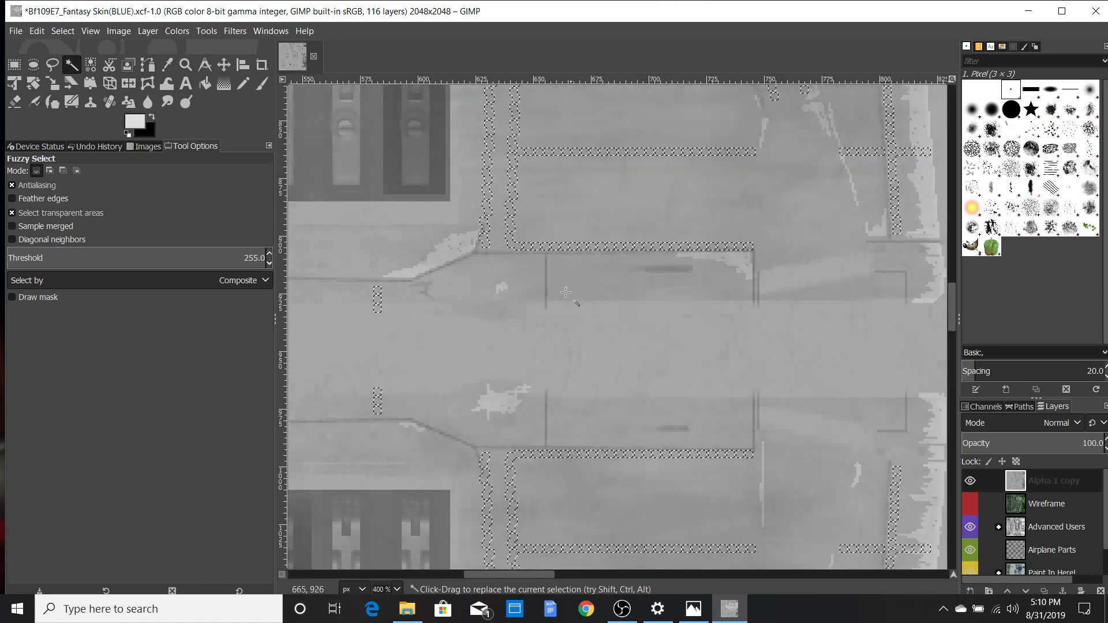
scroll(565, 293, "up", 3)
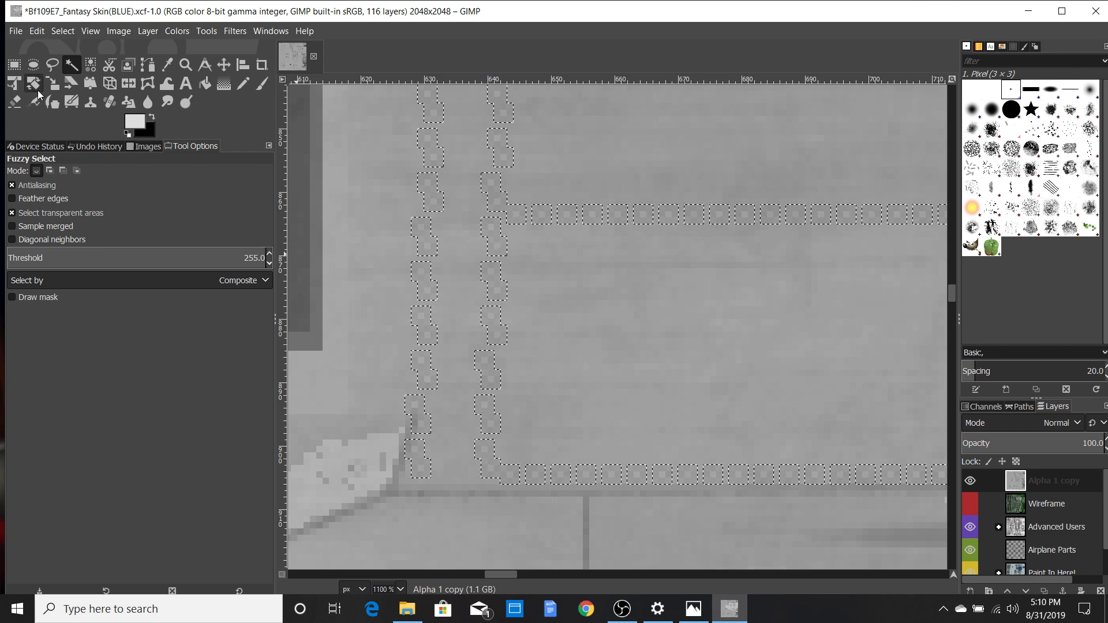
left_click(138, 126)
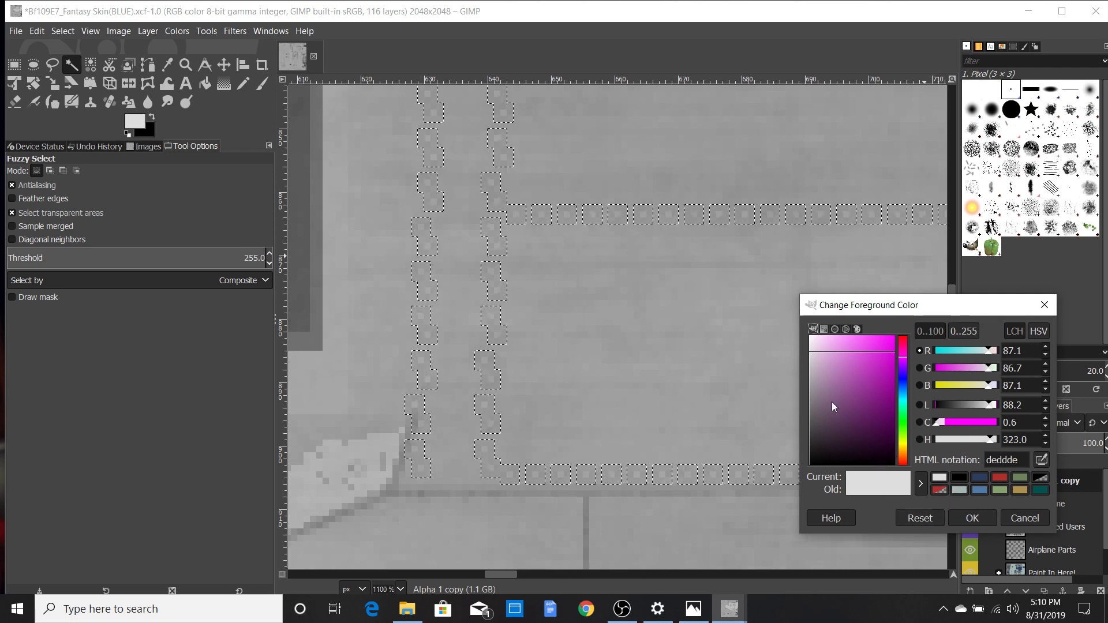
left_click(824, 329)
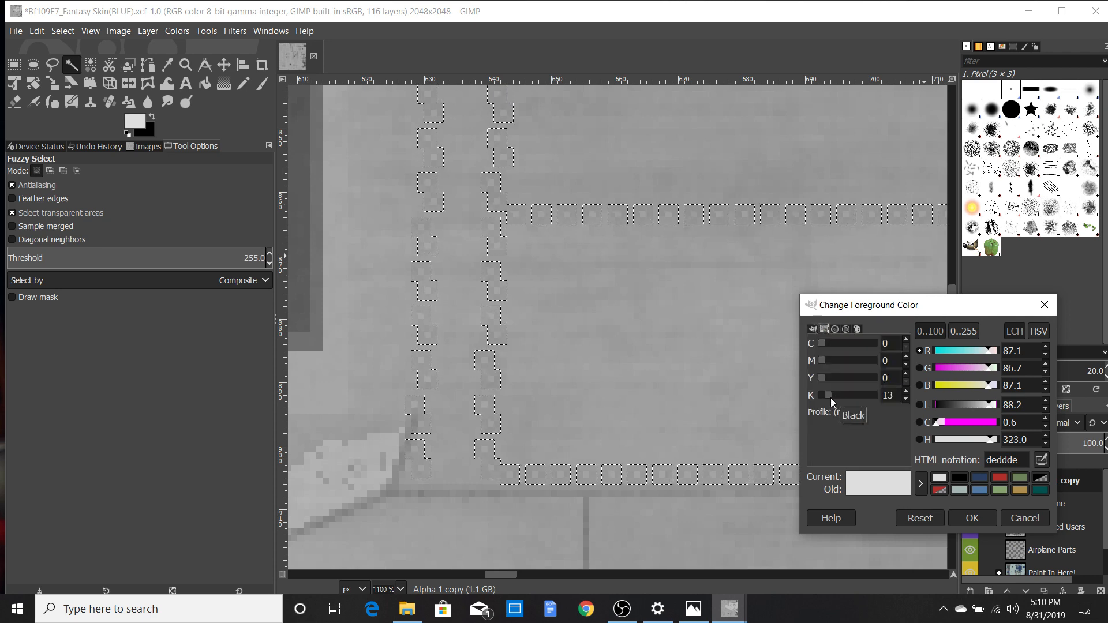
mouse_move(830, 397)
left_mouse_down()
mouse_move(991, 396)
mouse_move(809, 396)
left_mouse_up()
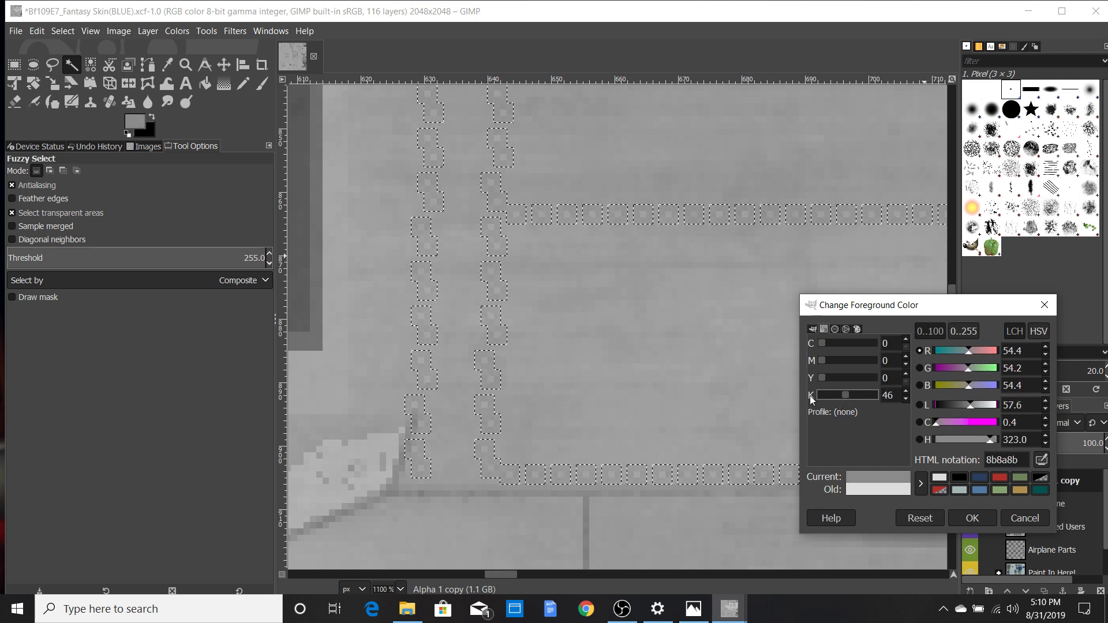
left_click(167, 64)
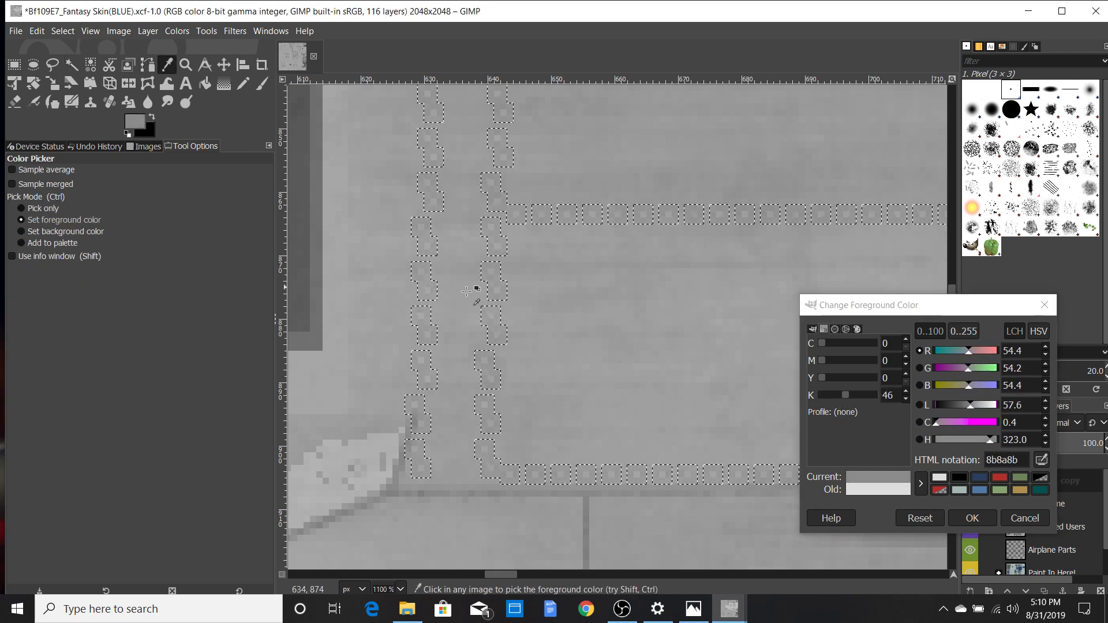
left_click(617, 330)
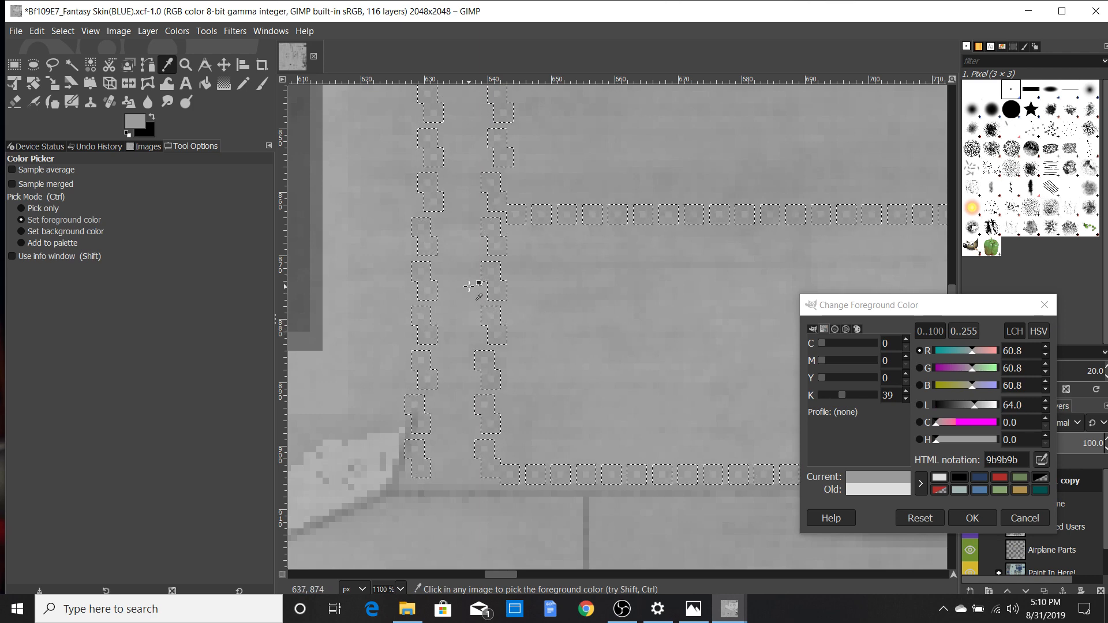
Step: Lighten the sampled foreground grey by setting its black (K) value to 29
left_click(905, 400)
left_click(905, 399)
left_click(905, 399)
left_click(905, 400)
left_click(905, 400)
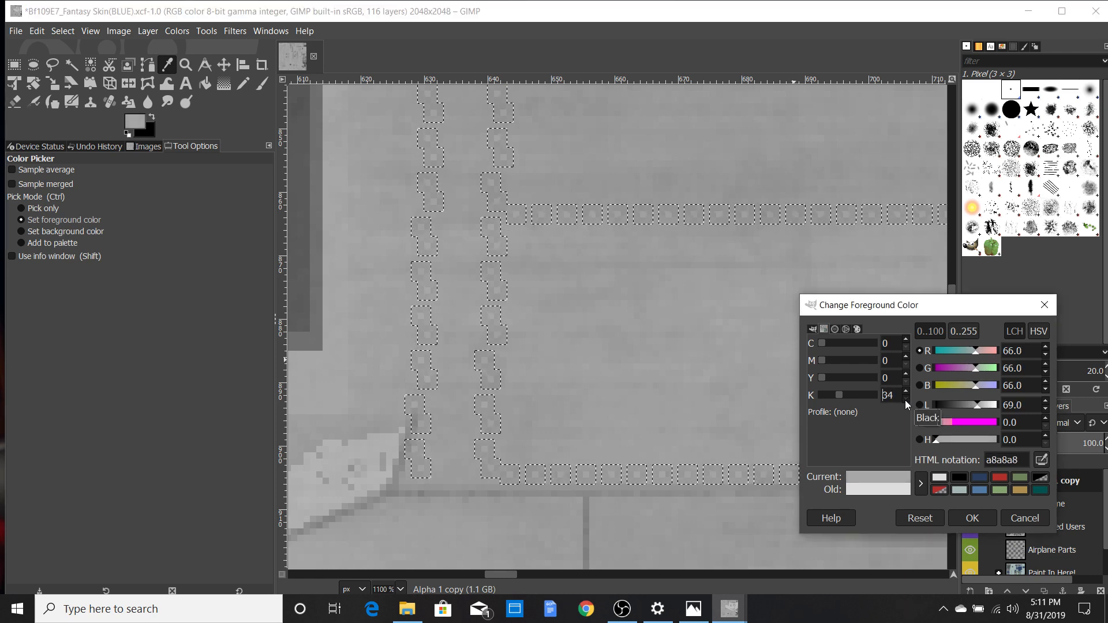
left_click(905, 399)
left_click(905, 399)
left_click(905, 400)
left_click(905, 400)
left_click(905, 399)
left_click(905, 399)
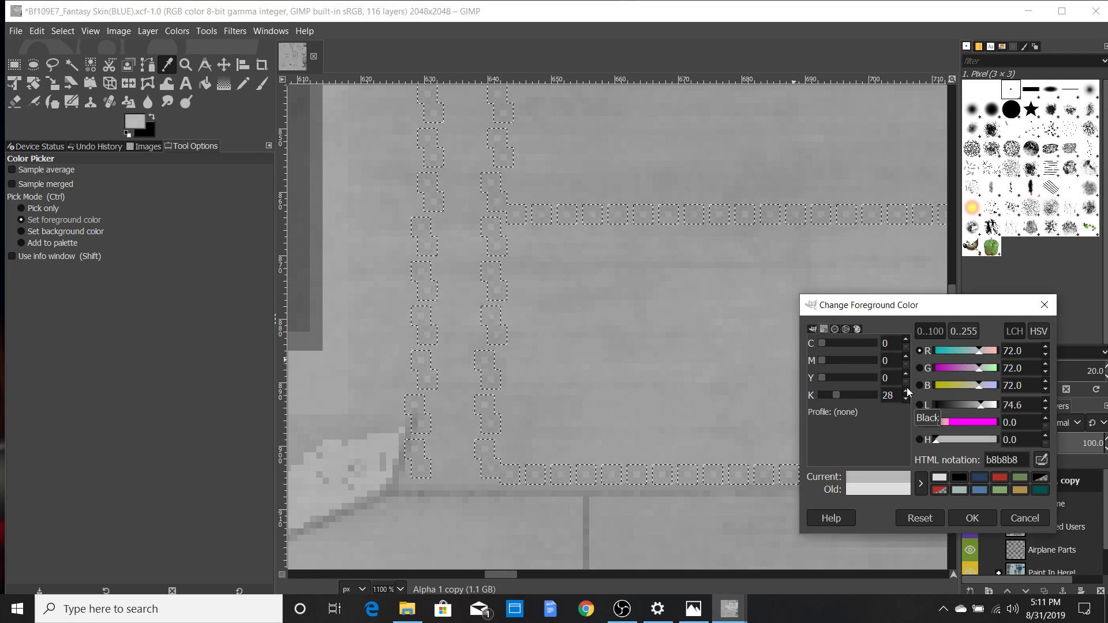
left_click(905, 391)
Step: Accept the new foreground colour and choose the Paintbrush with a brush size of about 264
scroll(693, 349, "down", 4)
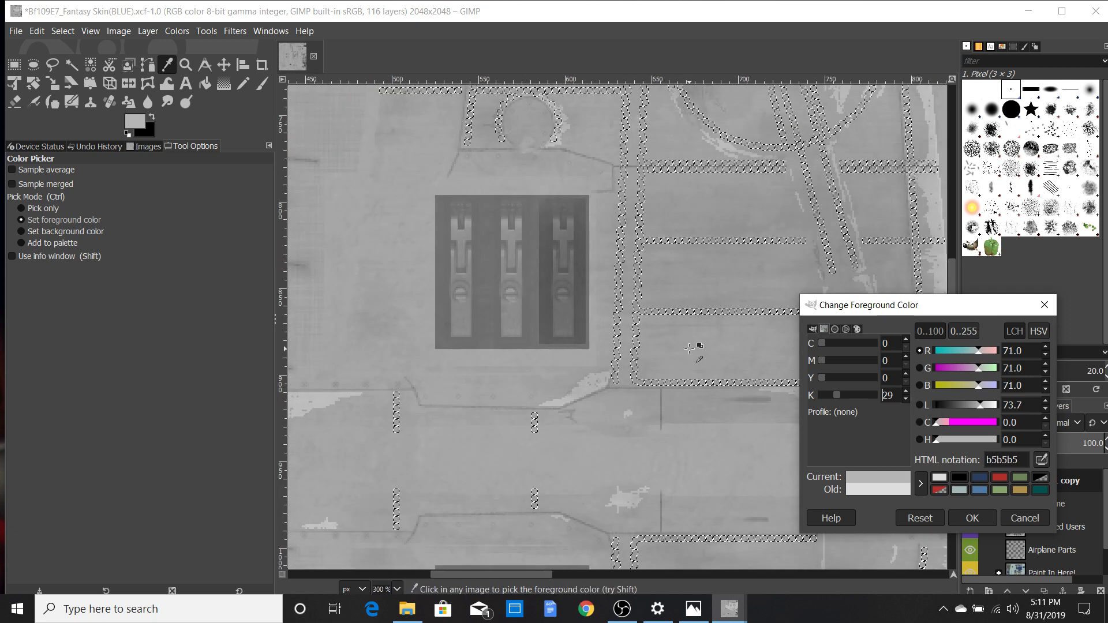
scroll(689, 348, "down", 6)
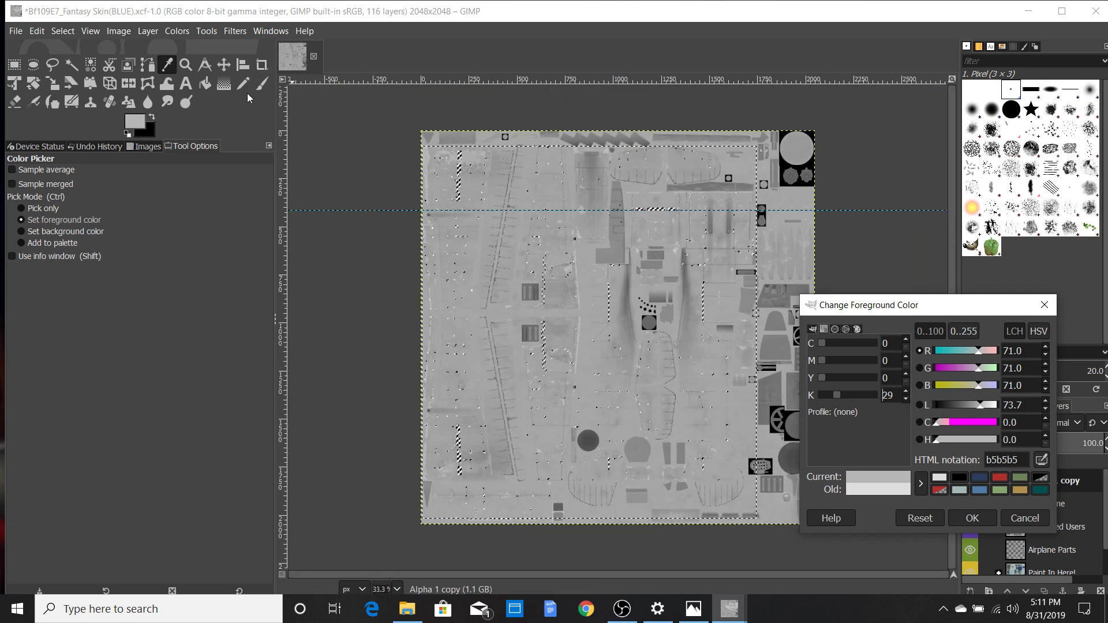
left_click(262, 84)
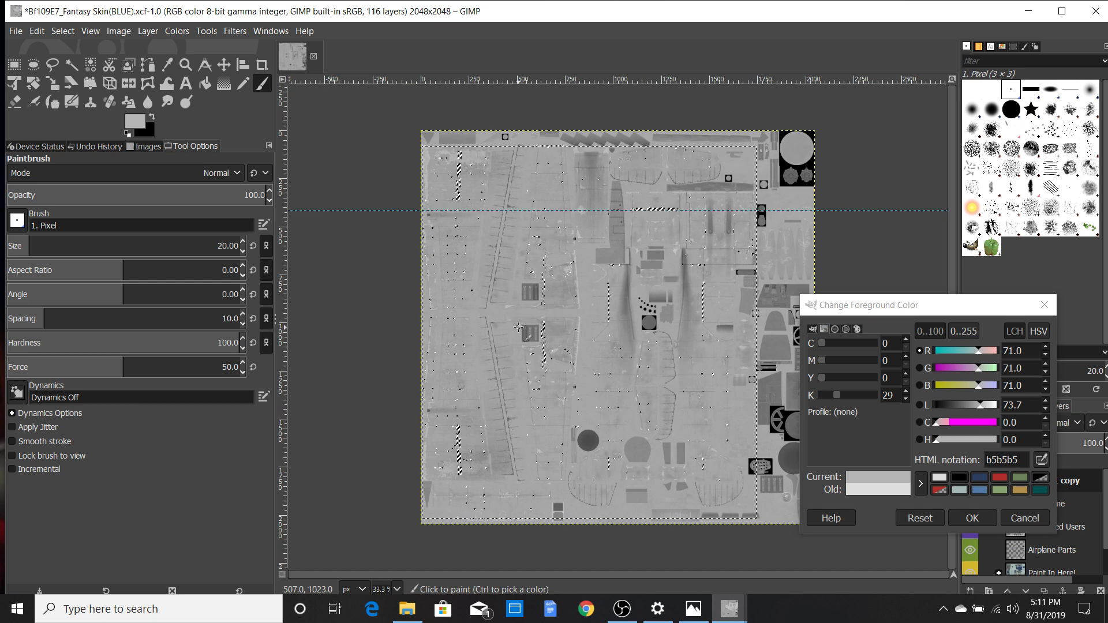
left_click(973, 518)
scroll(474, 224, "up", 1)
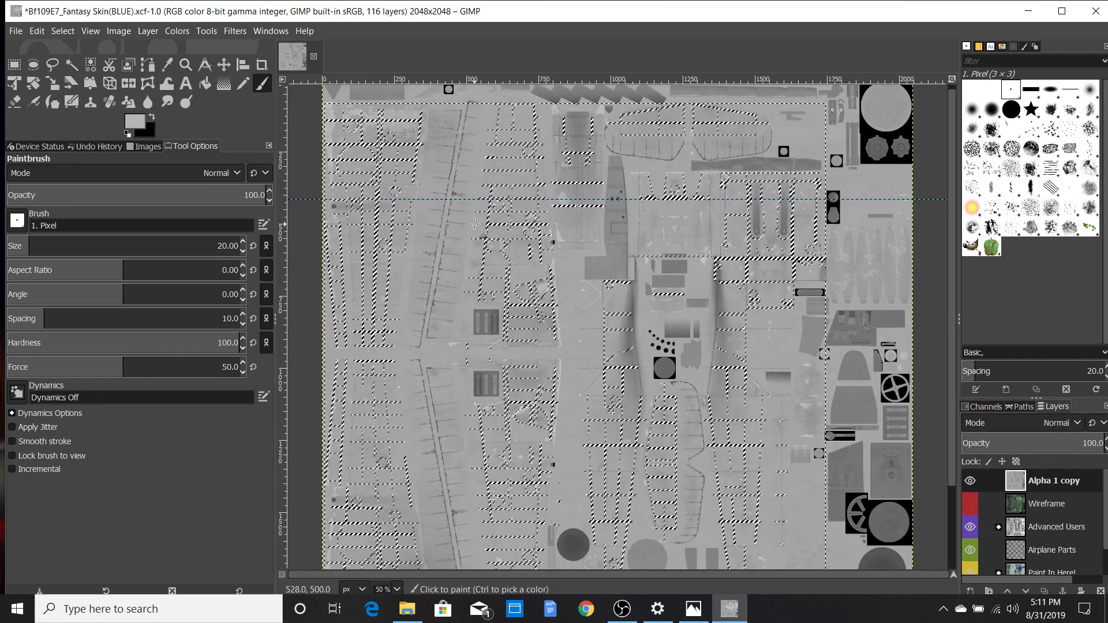
left_click(113, 242)
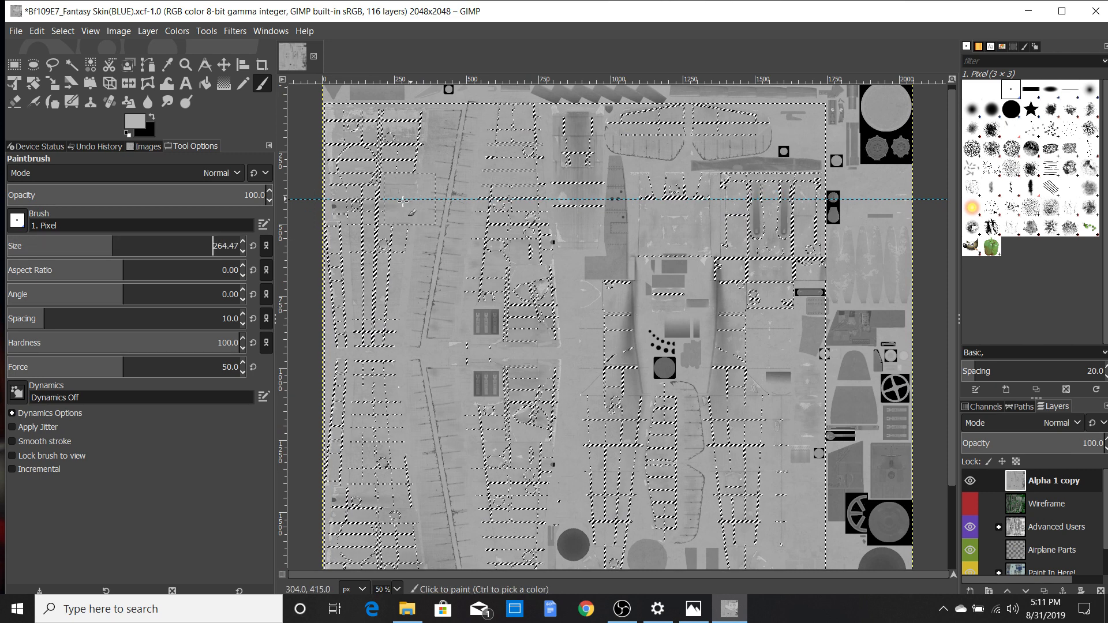
Step: Try painting the light foreground grey through the selection across the whole wing and fuselage area of the Alpha 1 copy layer
mouse_move(403, 201)
left_mouse_down()
mouse_move(375, 214)
mouse_move(456, 214)
mouse_move(404, 167)
mouse_move(543, 129)
mouse_move(358, 118)
left_mouse_up()
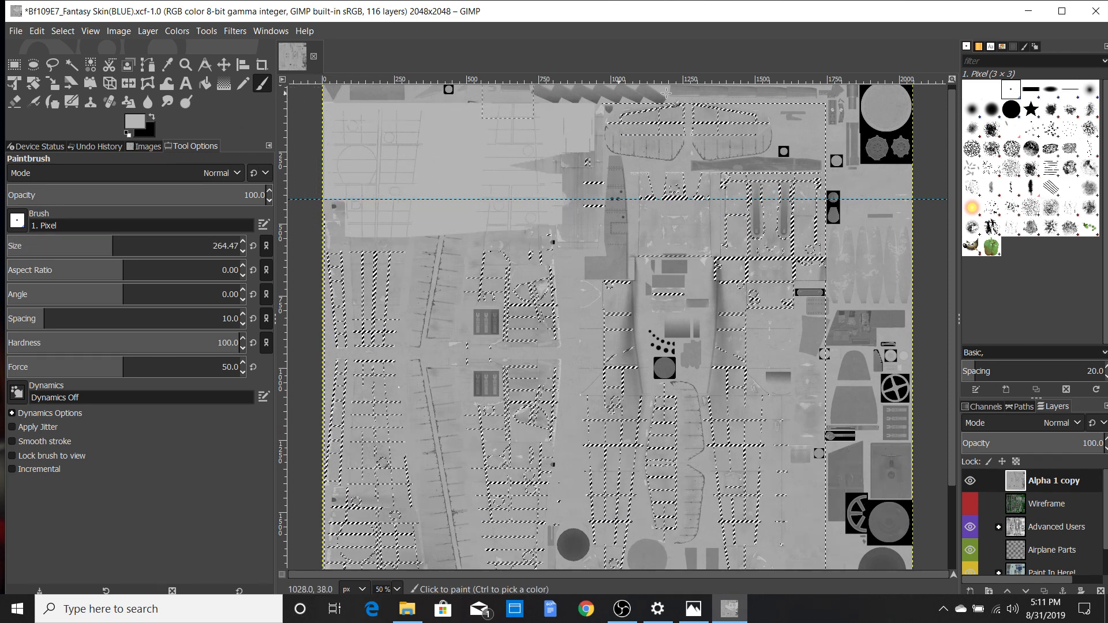
mouse_move(667, 92)
left_mouse_down()
mouse_move(768, 116)
mouse_move(548, 144)
mouse_move(791, 167)
mouse_move(532, 213)
mouse_move(819, 225)
mouse_move(399, 266)
mouse_move(346, 306)
mouse_move(819, 283)
mouse_move(785, 311)
mouse_move(363, 358)
mouse_move(557, 364)
left_mouse_up()
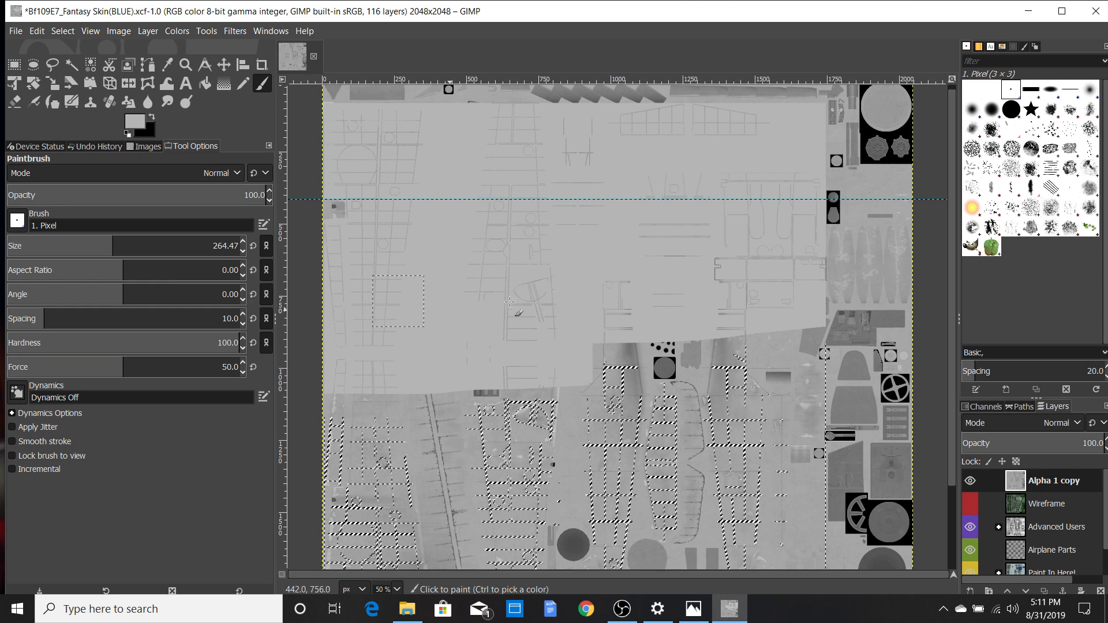
mouse_move(509, 301)
left_mouse_down()
mouse_move(300, 353)
mouse_move(569, 372)
mouse_move(972, 331)
mouse_move(187, 394)
left_mouse_up()
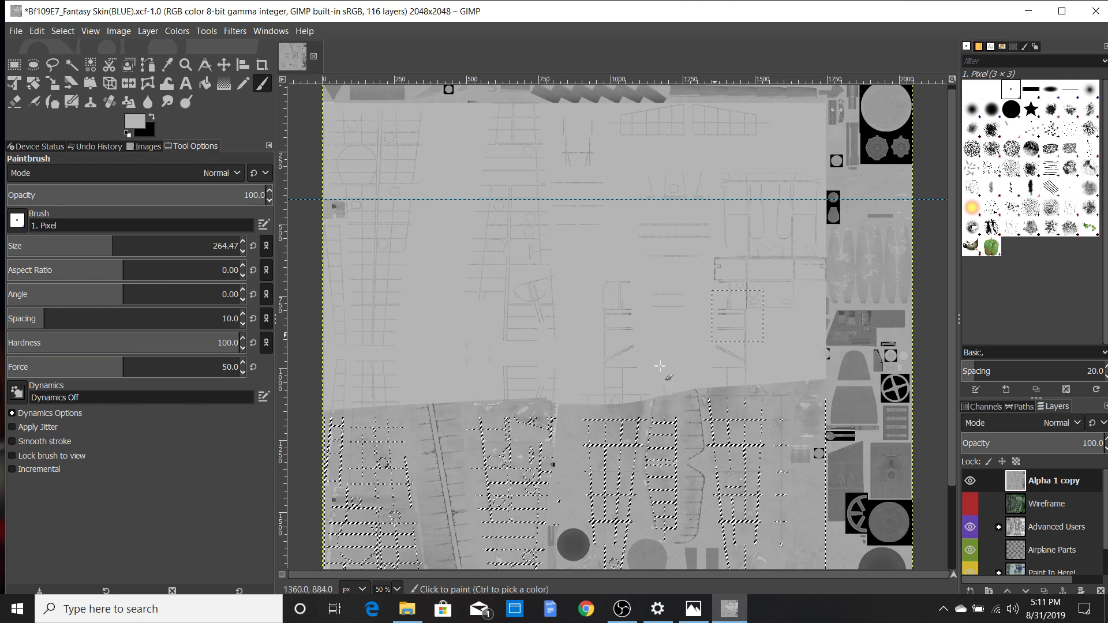
mouse_move(660, 365)
left_mouse_down()
mouse_move(733, 427)
mouse_move(630, 447)
mouse_move(686, 491)
mouse_move(664, 484)
left_mouse_up()
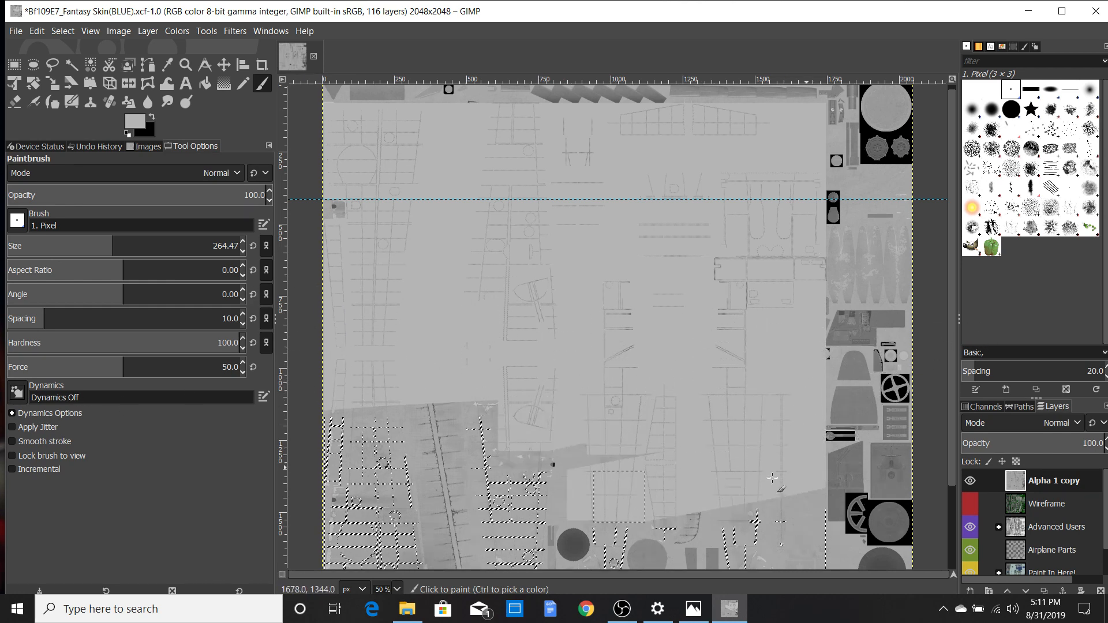
mouse_move(772, 478)
left_mouse_down()
mouse_move(324, 439)
mouse_move(423, 412)
mouse_move(497, 449)
mouse_move(456, 404)
mouse_move(404, 375)
left_mouse_up()
scroll(497, 449, "down", 3)
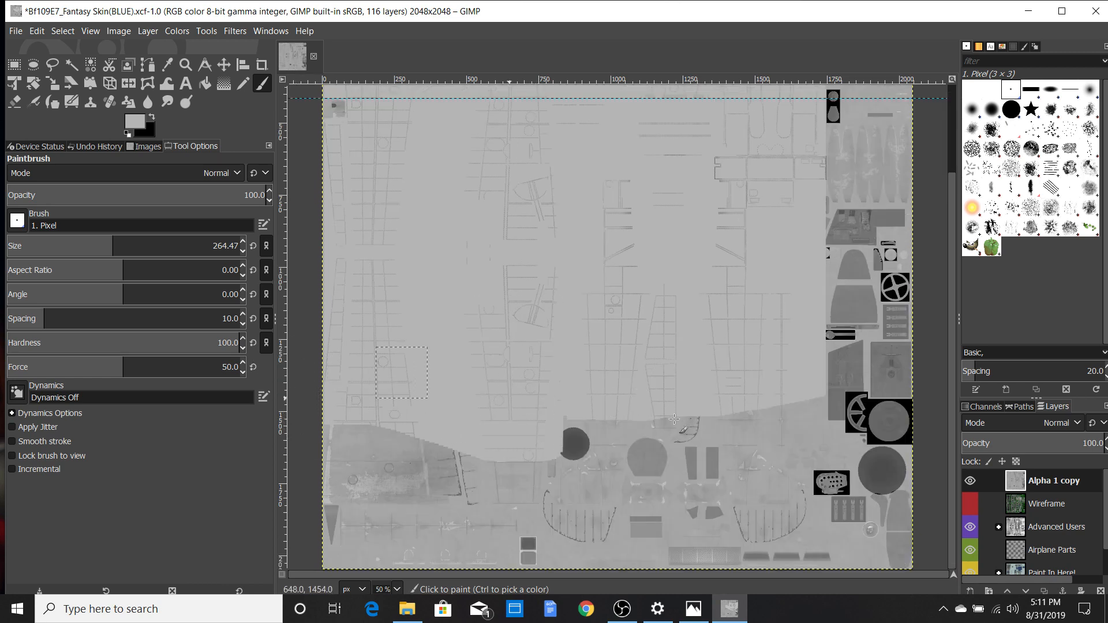
mouse_move(674, 419)
left_mouse_down()
mouse_move(820, 439)
mouse_move(346, 462)
mouse_move(658, 491)
mouse_move(820, 456)
left_mouse_up()
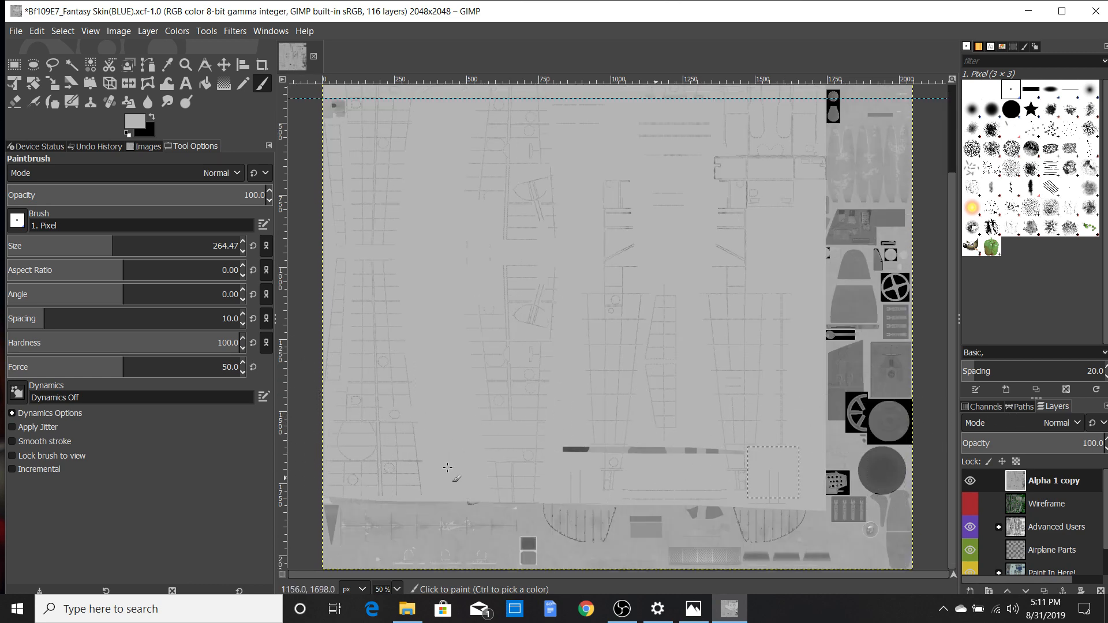
mouse_move(448, 467)
left_mouse_down()
mouse_move(363, 525)
mouse_move(802, 531)
mouse_move(566, 508)
mouse_move(675, 485)
mouse_move(195, 376)
mouse_move(725, 397)
mouse_move(843, 491)
mouse_move(656, 548)
mouse_move(397, 558)
mouse_move(718, 607)
mouse_move(802, 556)
mouse_move(329, 543)
mouse_move(727, 529)
left_mouse_up()
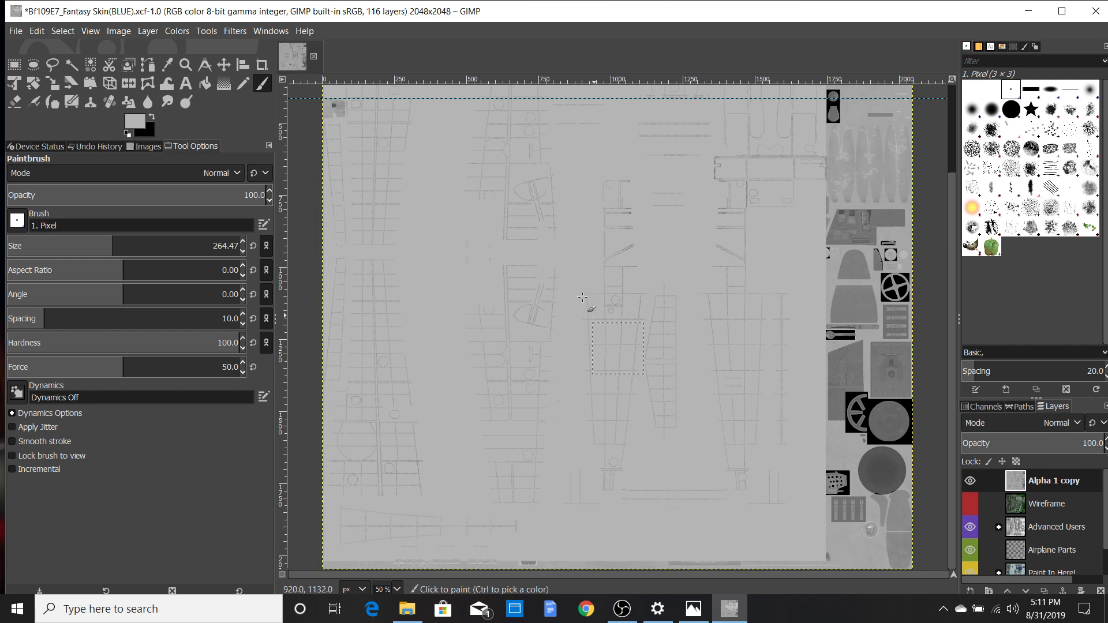
left_click_drag(582, 287, 622, 260)
scroll(622, 260, "up", 3)
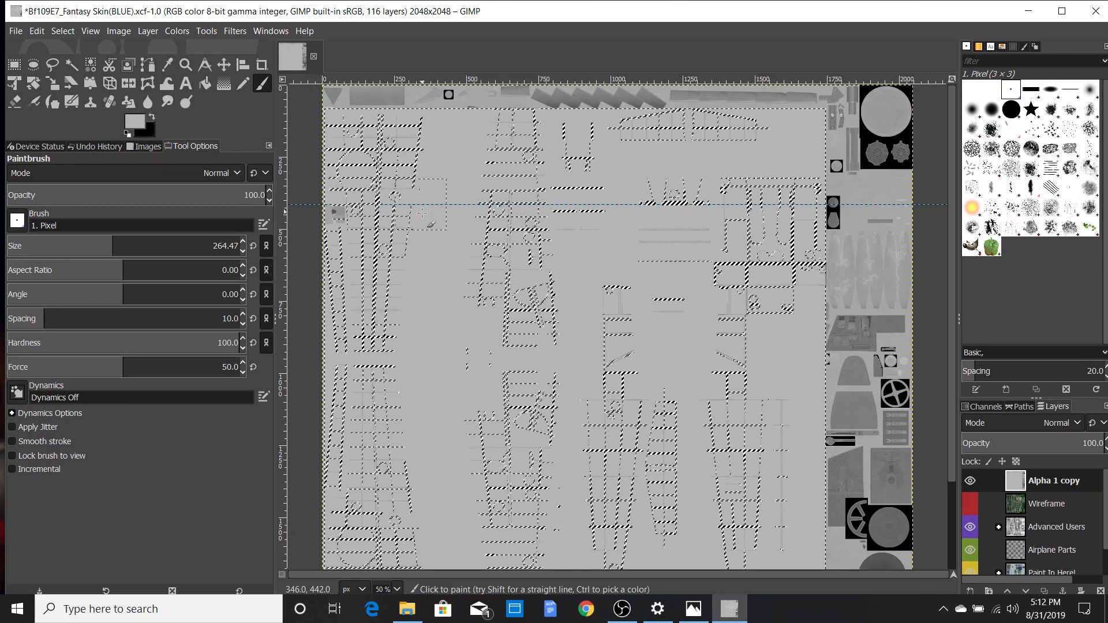
scroll(485, 262, "up", 6)
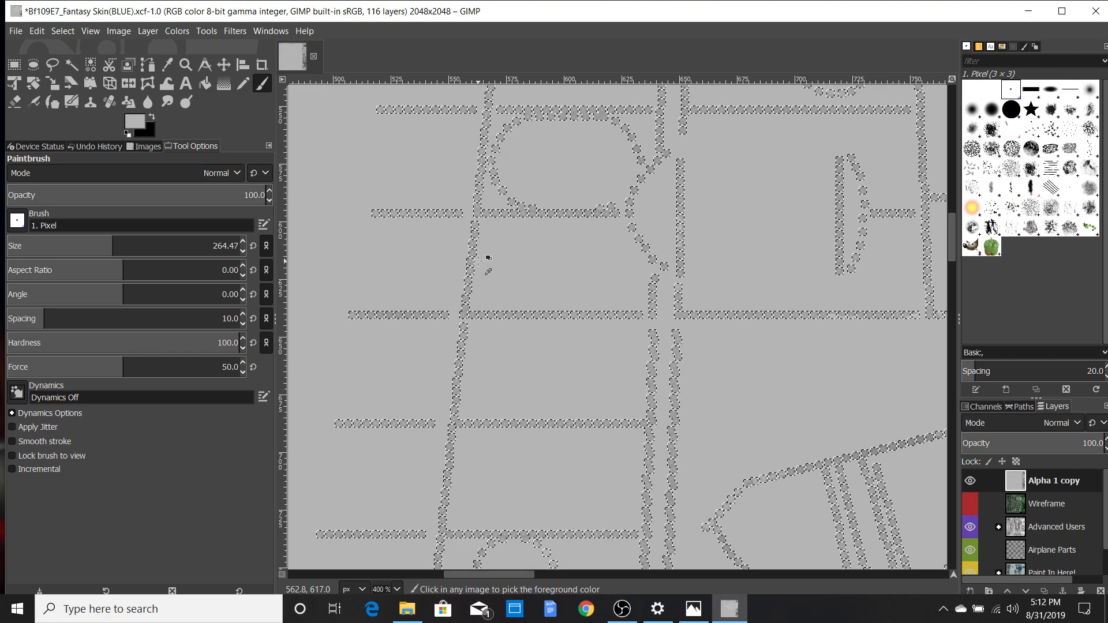
Step: Undo the light grey paint strokes on the Alpha 1 copy layer
scroll(477, 260, "down", 5)
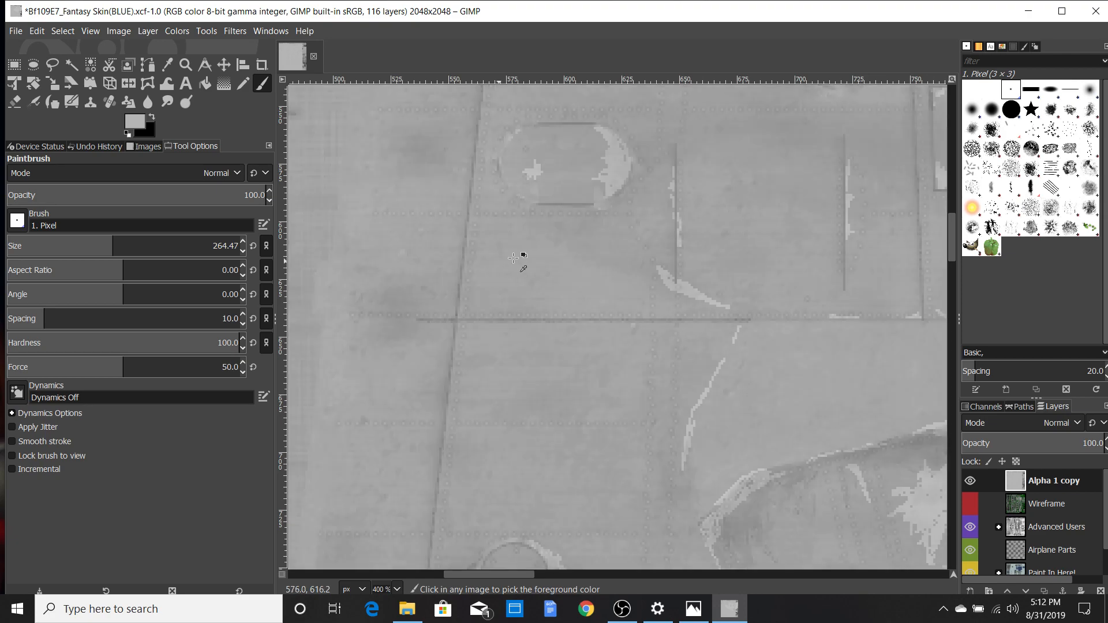
scroll(518, 252, "down", 3)
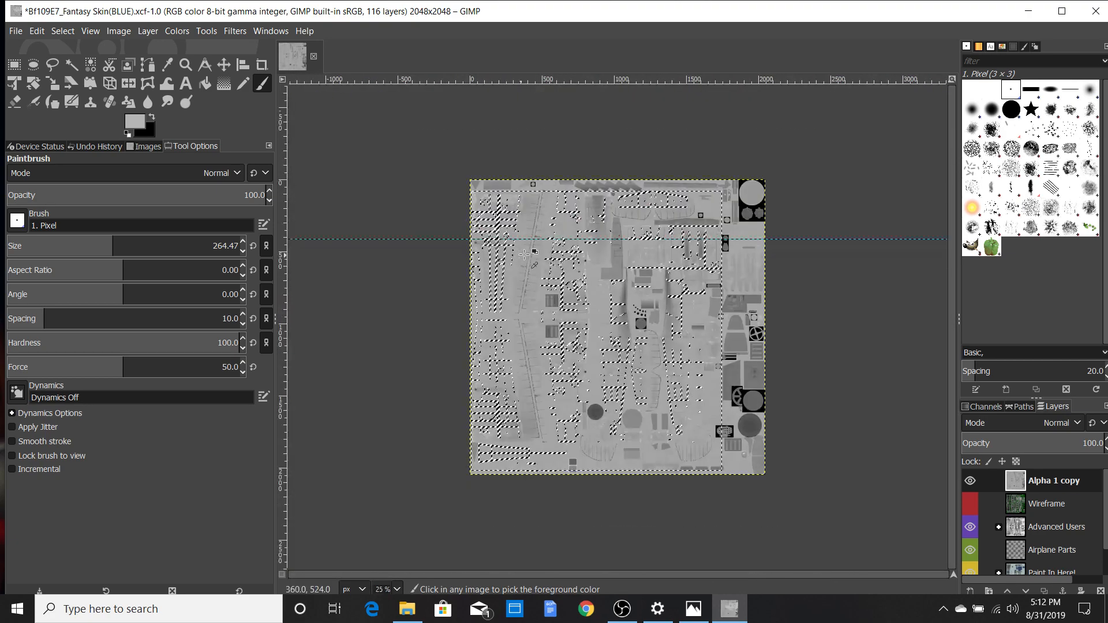
scroll(372, 216, "up", 3)
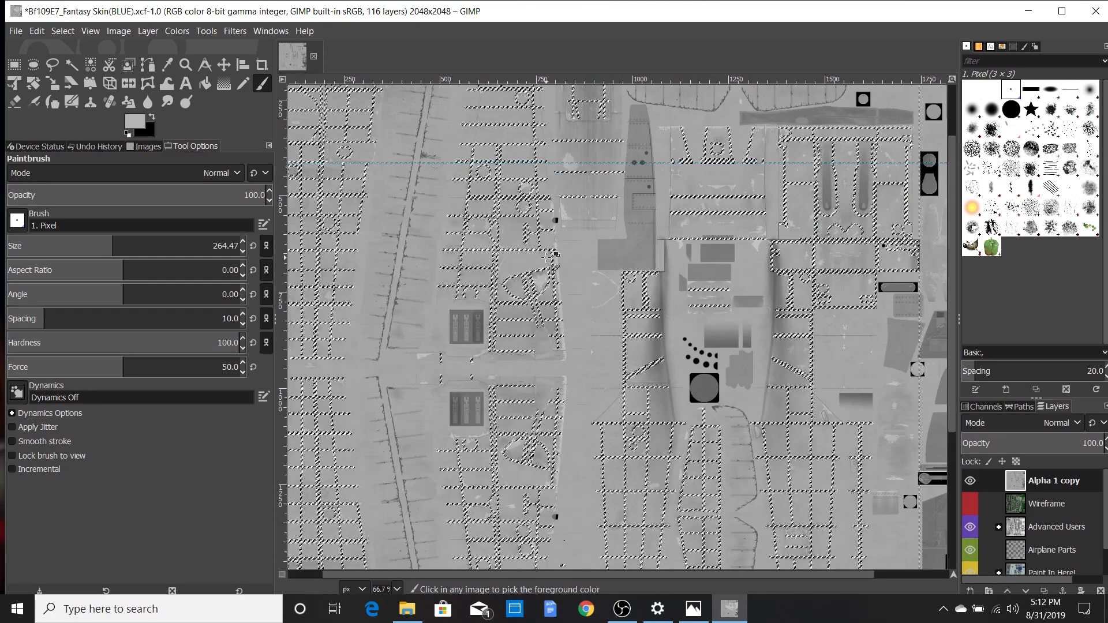
Step: Darken the foreground grey by setting its black (K) value to 49 and accept the colour
left_click(134, 123)
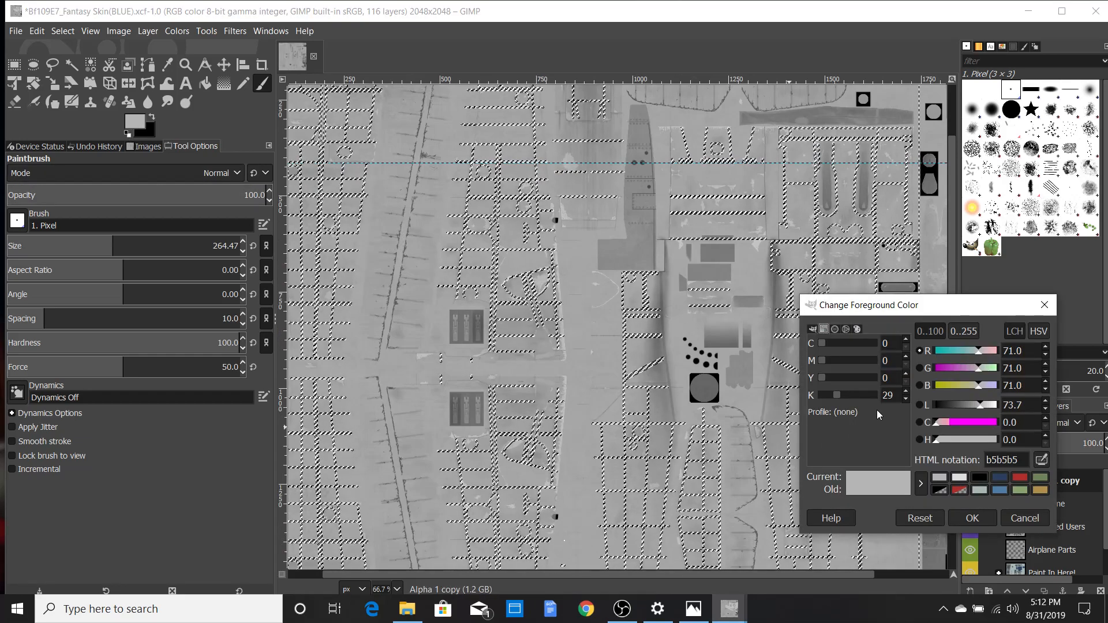
left_click(906, 392)
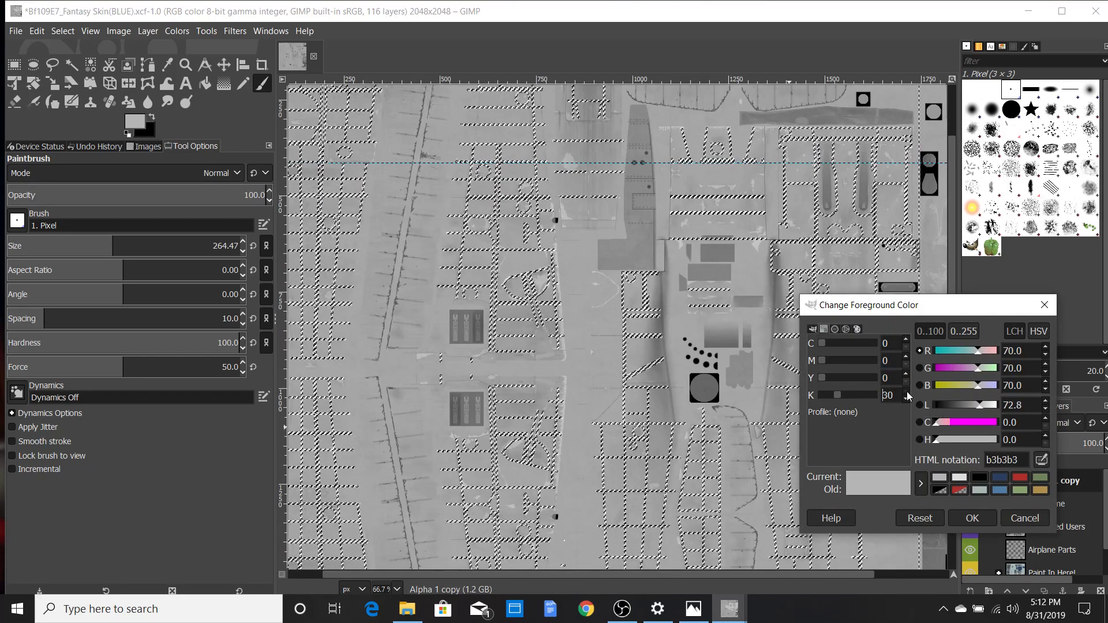
left_click(907, 391)
left_click(907, 391)
left_click(906, 392)
left_click(906, 391)
left_click(906, 391)
left_click(906, 392)
left_click(906, 391)
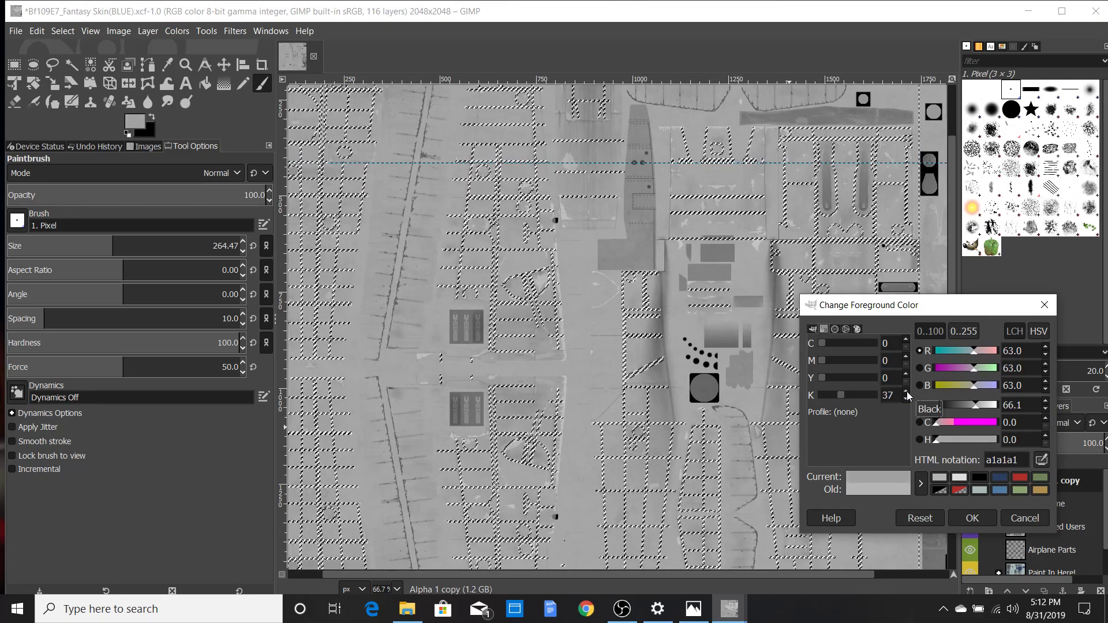
left_click(906, 391)
left_click(906, 391)
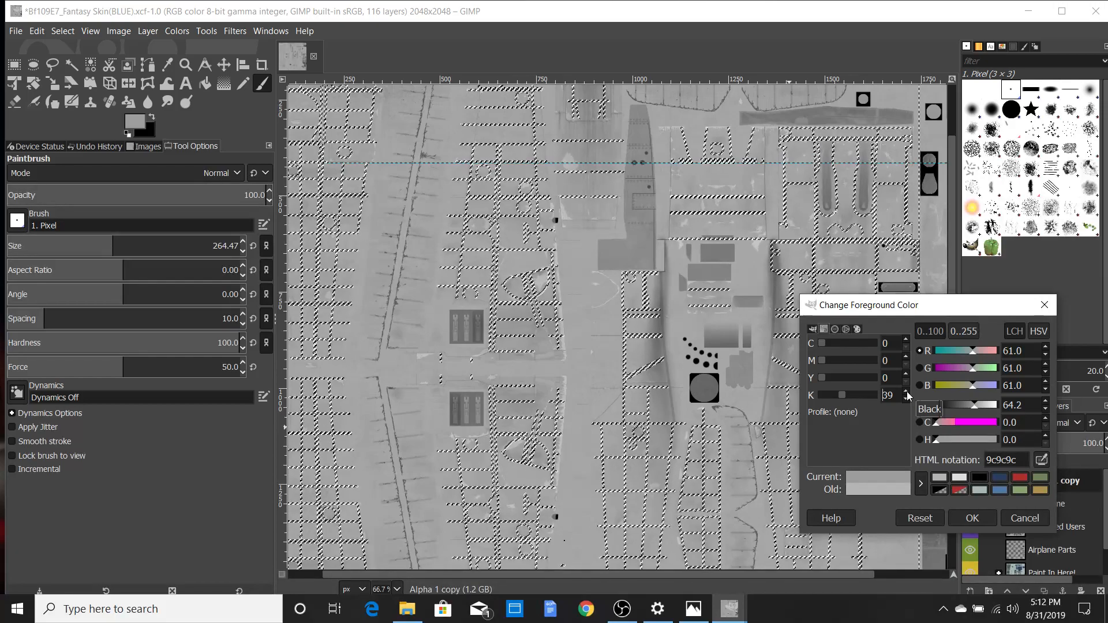
left_click(906, 391)
left_click(907, 391)
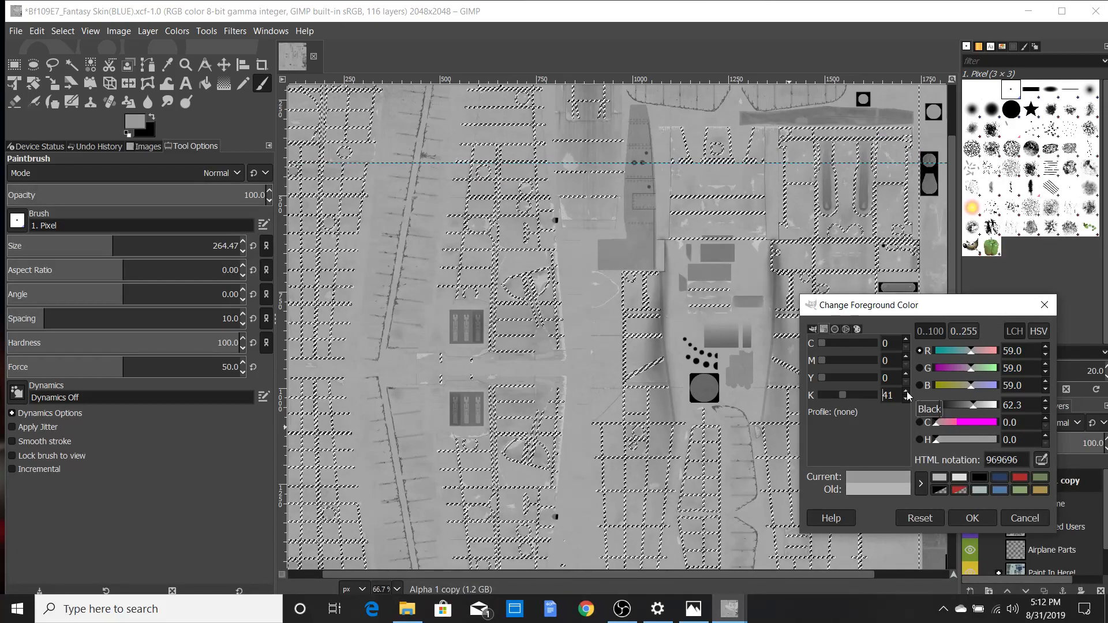
left_click(906, 391)
left_click(907, 391)
left_click(907, 391)
left_click(906, 391)
left_click(906, 392)
left_click(906, 391)
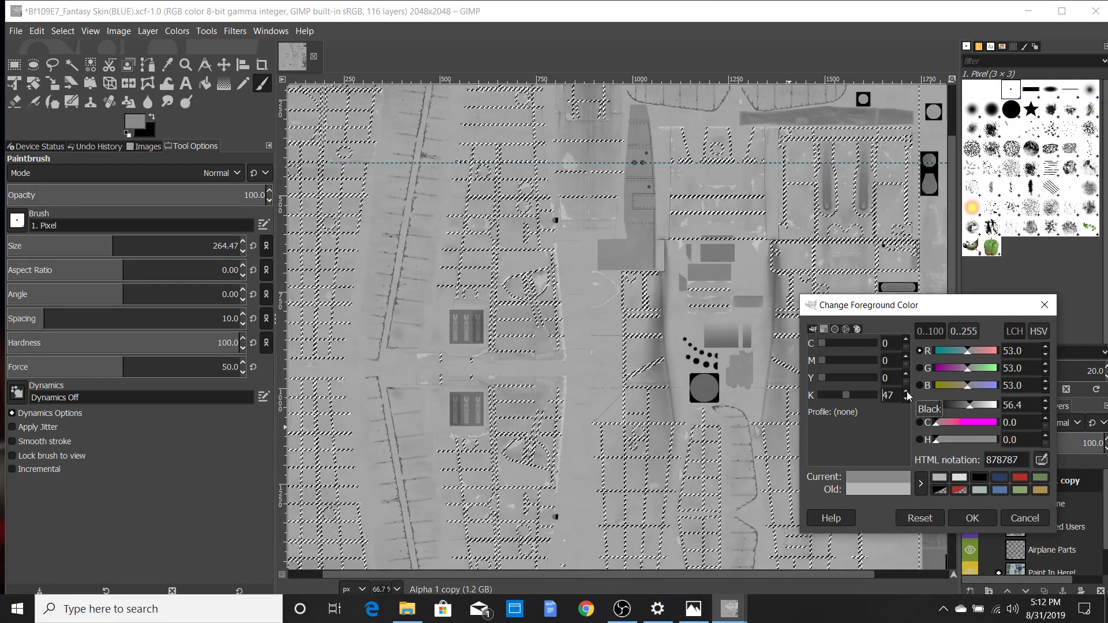
left_click(906, 391)
left_click(906, 391)
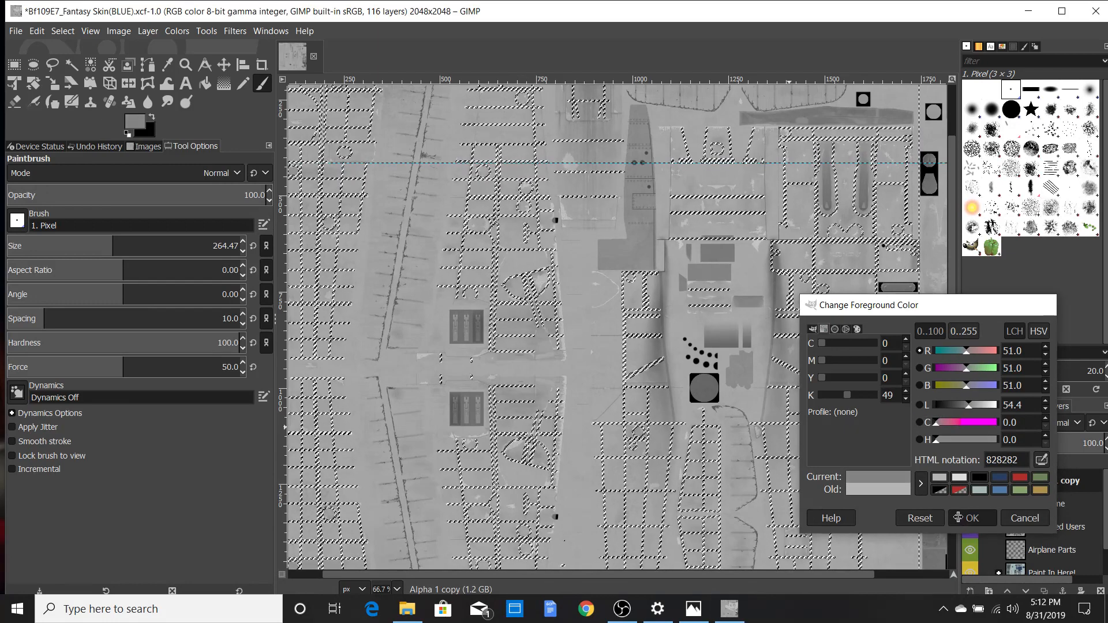
left_click(973, 518)
Step: Paint the darker grey 828282 through the selection over the whole wing and fuselage area of the Alpha 1 copy layer
scroll(645, 307, "down", 3)
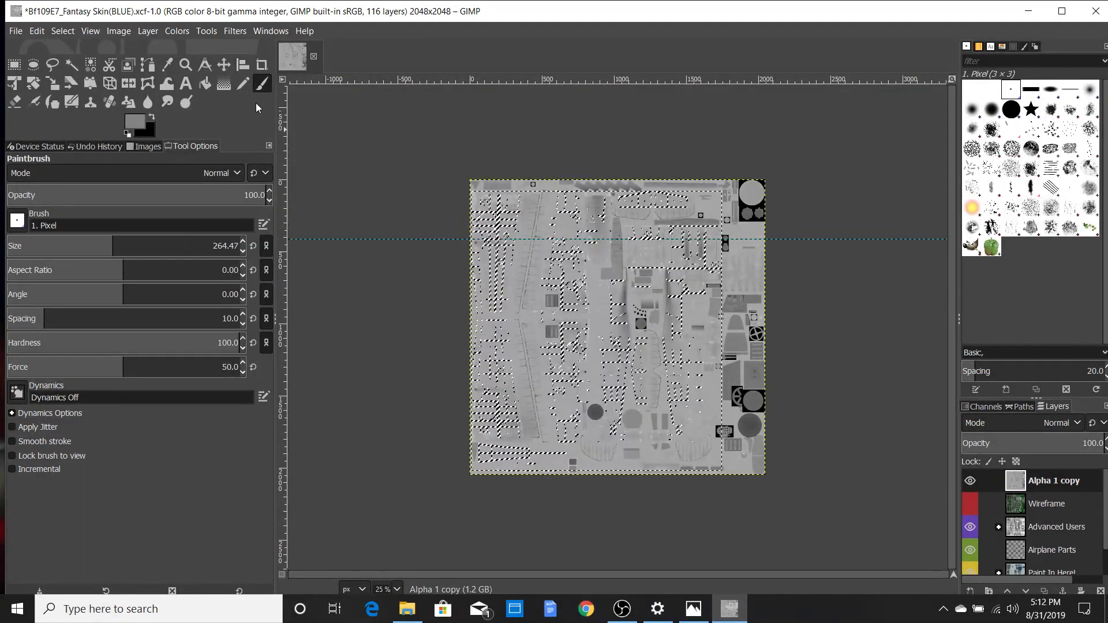
mouse_move(461, 202)
left_mouse_down()
mouse_move(700, 176)
mouse_move(376, 180)
mouse_move(773, 177)
mouse_move(590, 223)
mouse_move(429, 226)
mouse_move(785, 228)
mouse_move(402, 301)
mouse_move(742, 213)
mouse_move(717, 222)
mouse_move(715, 256)
mouse_move(369, 341)
mouse_move(787, 255)
mouse_move(447, 346)
mouse_move(549, 332)
mouse_move(771, 255)
mouse_move(384, 401)
mouse_move(690, 316)
mouse_move(716, 323)
mouse_move(408, 421)
mouse_move(816, 329)
mouse_move(451, 426)
mouse_move(735, 416)
mouse_move(577, 422)
mouse_move(730, 427)
mouse_move(687, 456)
mouse_move(729, 467)
left_mouse_up()
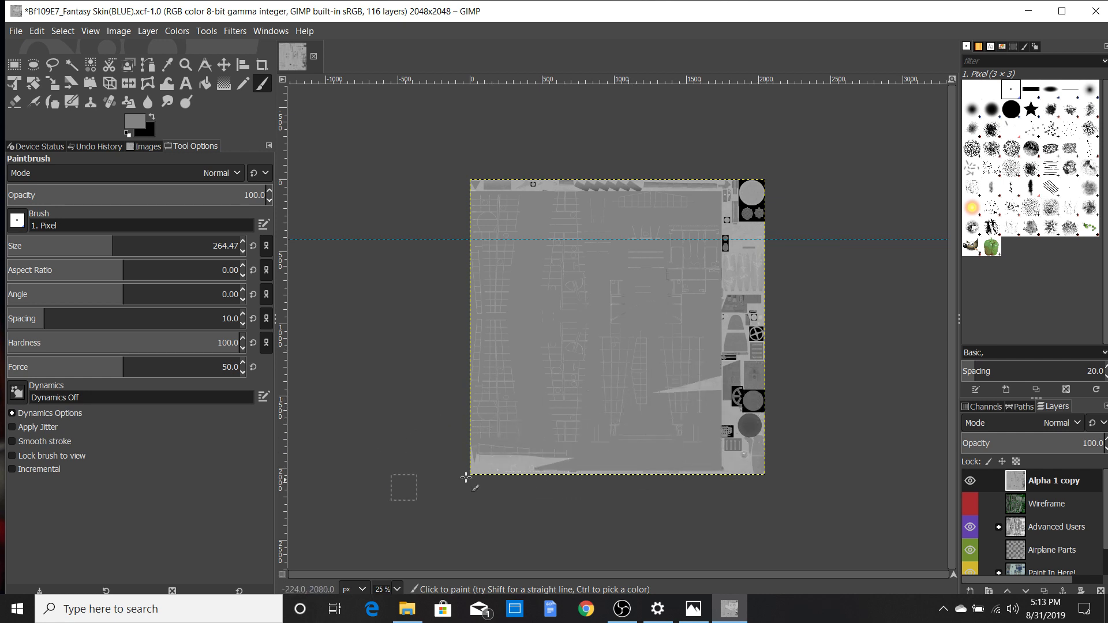
mouse_move(466, 477)
left_mouse_down()
mouse_move(623, 464)
mouse_move(472, 469)
mouse_move(526, 456)
left_mouse_up()
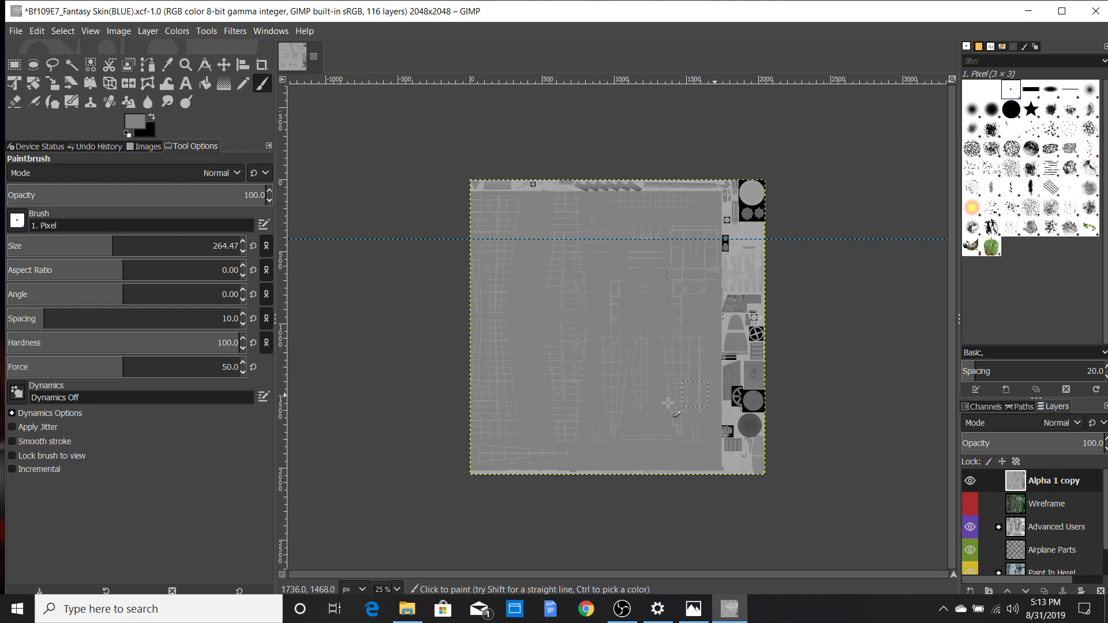
Step: Examine the painted rivet lines up close to compare their shade with the surrounding grey
scroll(583, 355, "up", 5)
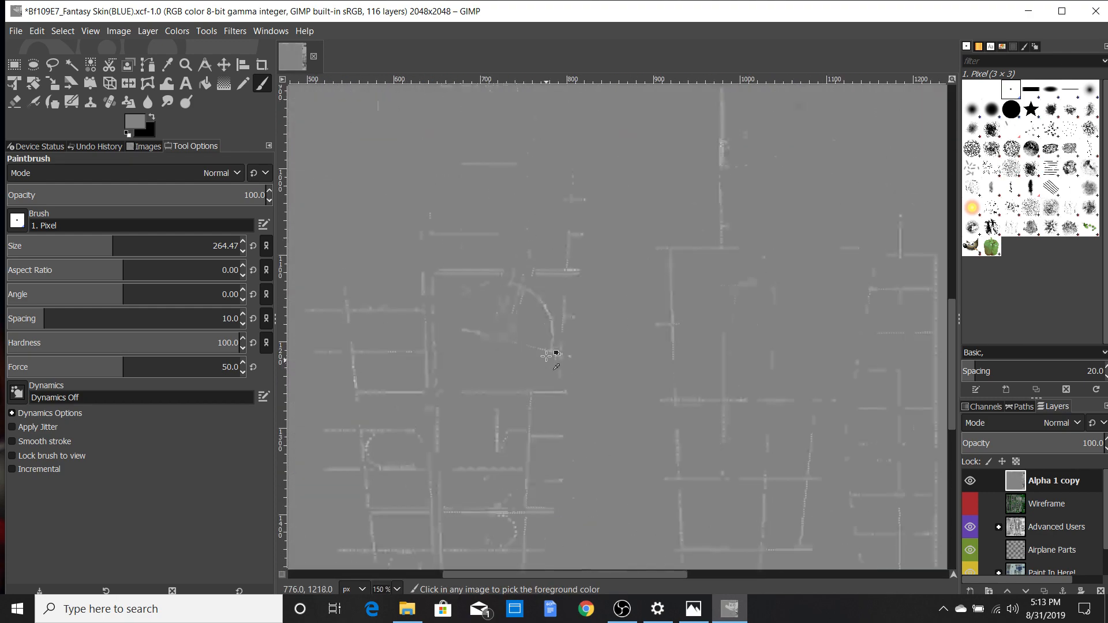
scroll(546, 356, "up", 6, "ctrl")
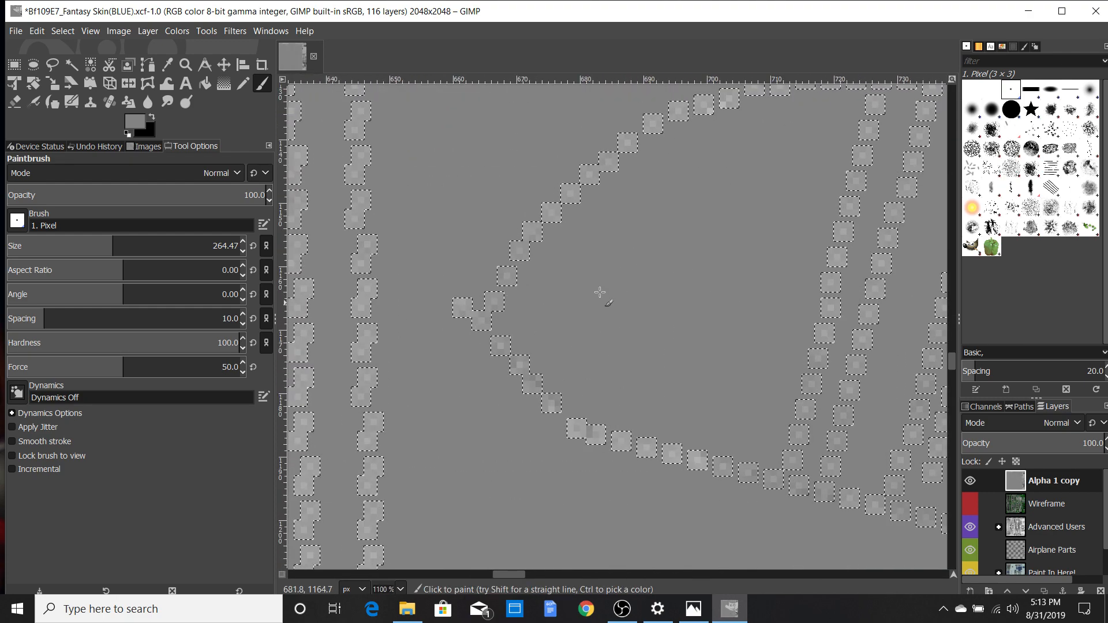
scroll(662, 296, "down", 2, "ctrl")
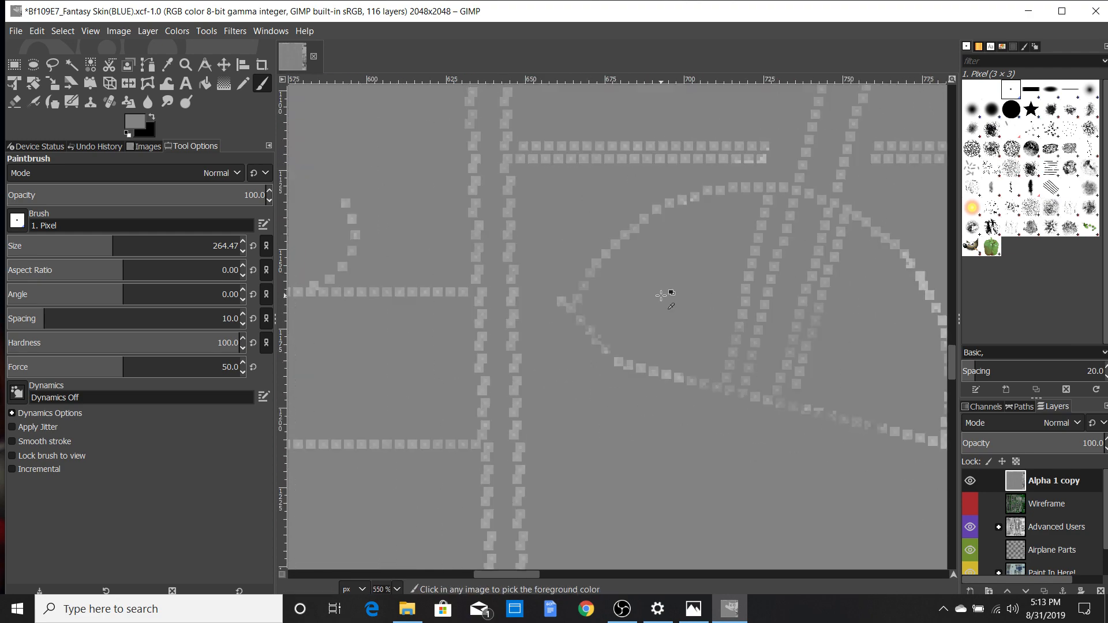
scroll(661, 296, "down", 4, "ctrl")
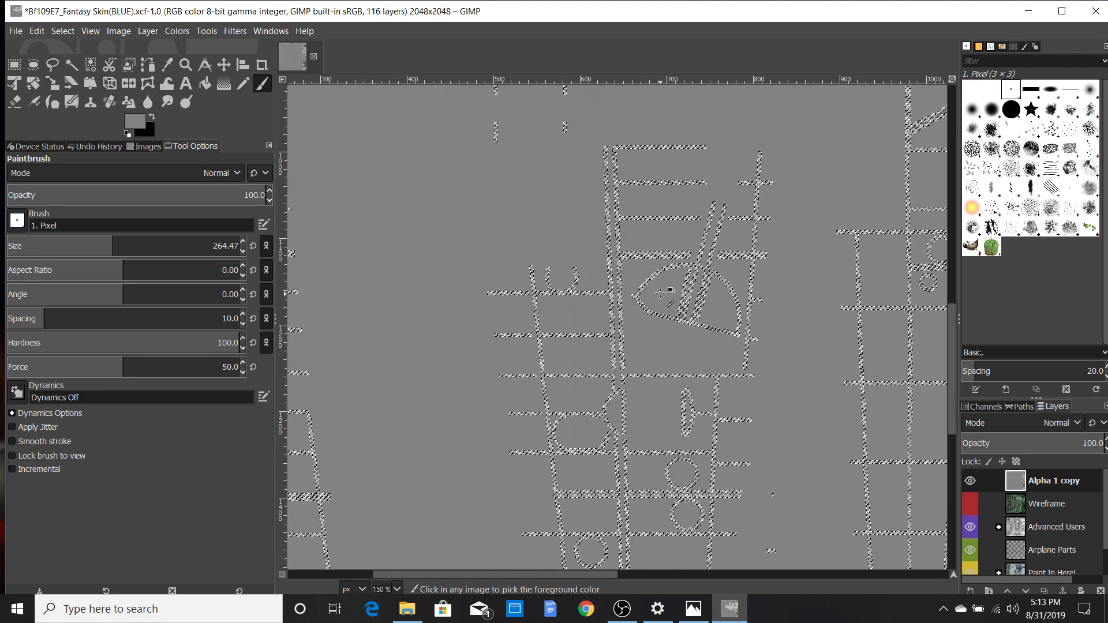
scroll(660, 293, "down", 3, "ctrl")
scroll(575, 307, "up", 3, "ctrl")
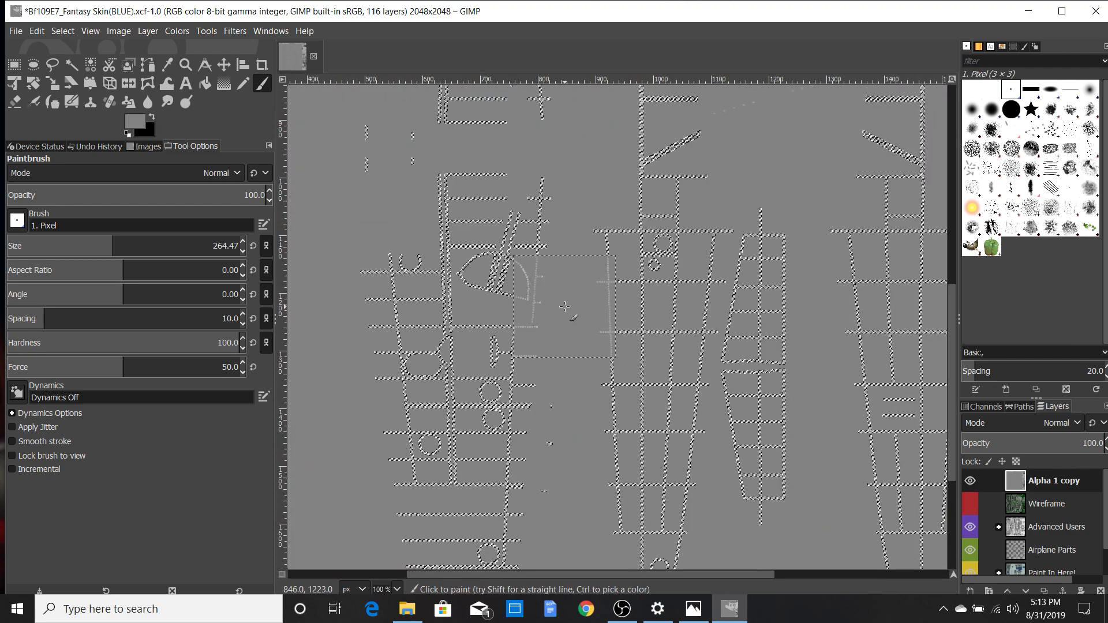
left_click(63, 31)
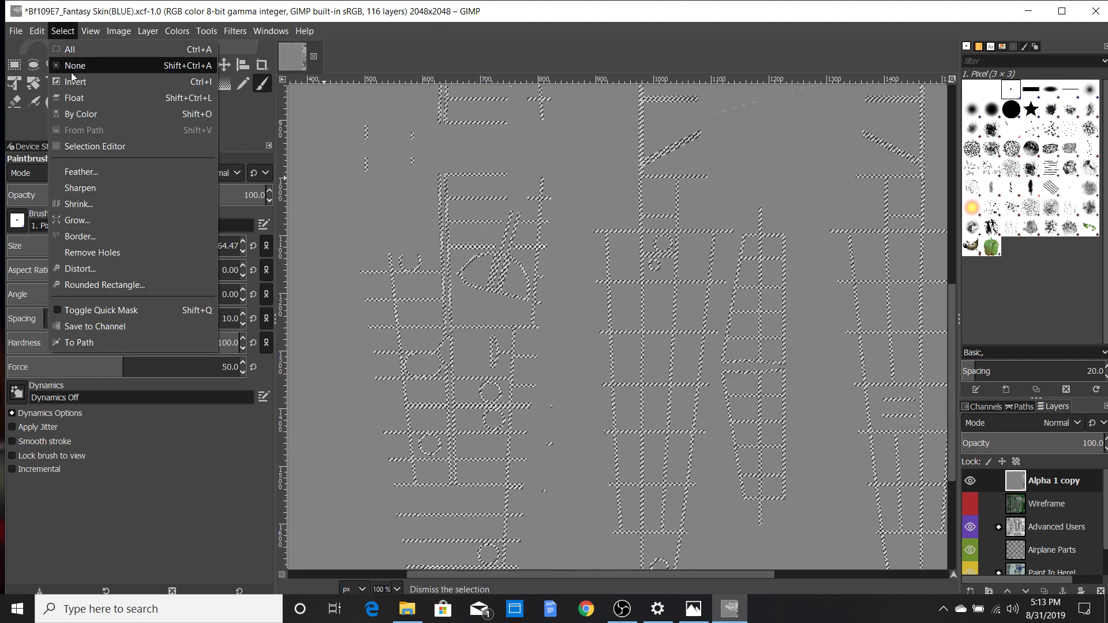
key("Escape")
scroll(546, 268, "up", 5, "ctrl")
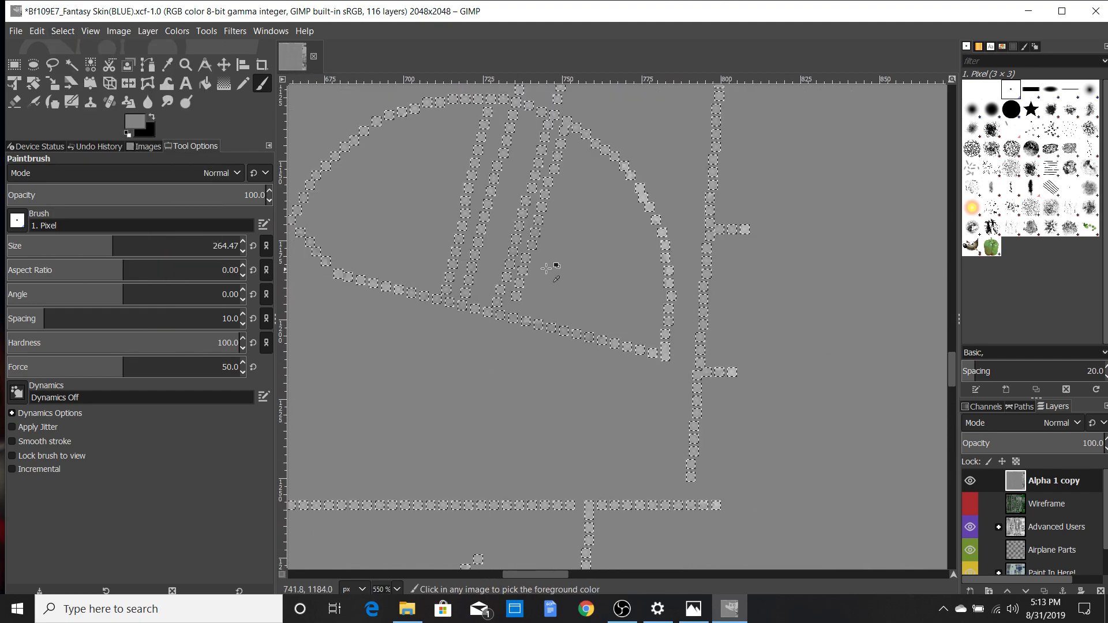
scroll(546, 268, "up", 2, "ctrl")
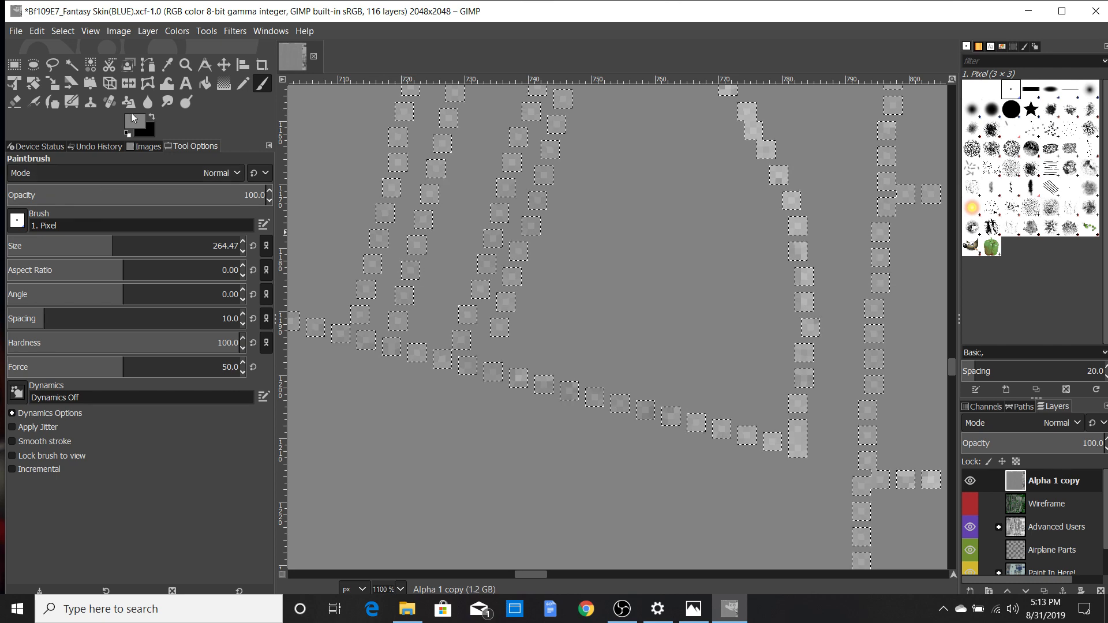
Step: Lighten the foreground grey slightly by setting its black (K) value to 46 and accept the colour
left_click(130, 113)
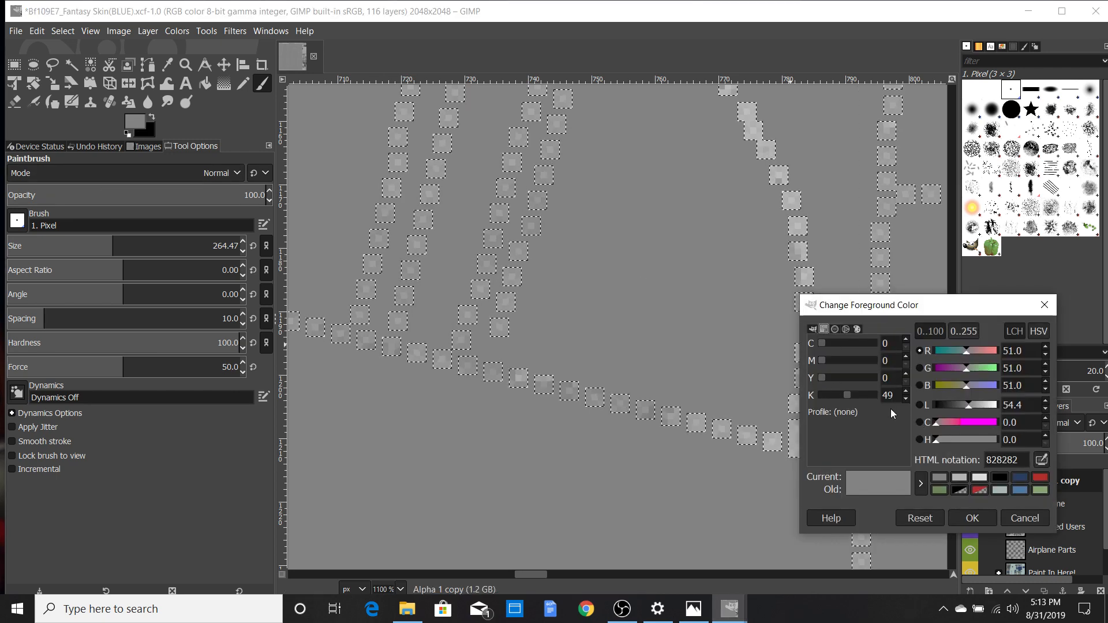
left_click(906, 399)
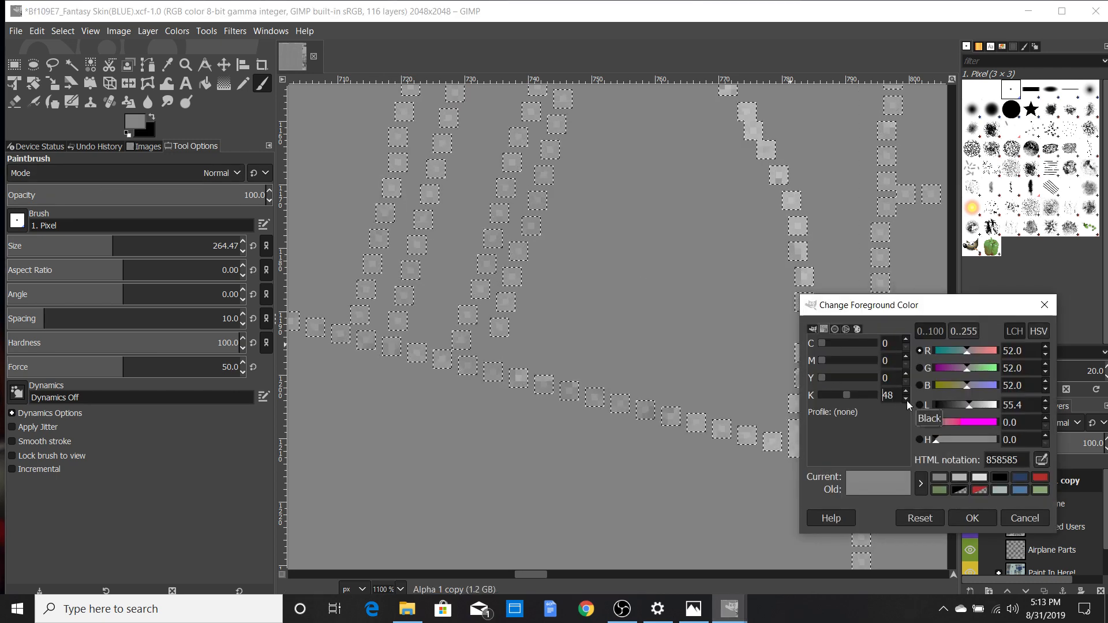
left_click(906, 401)
left_click(906, 401)
left_click(957, 516)
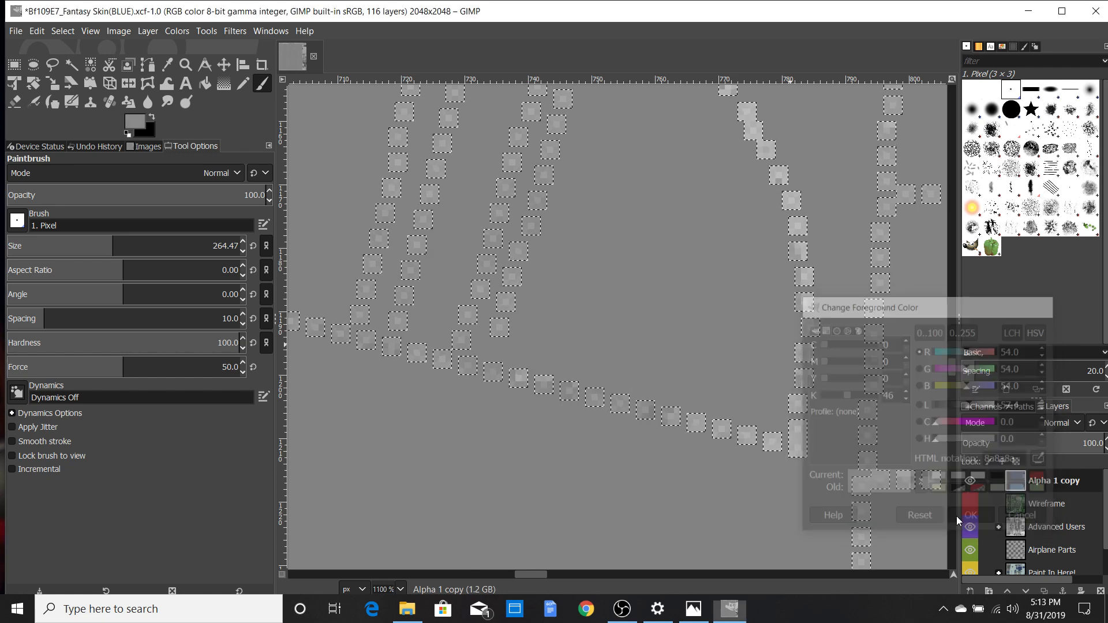
scroll(647, 310, "down", 10)
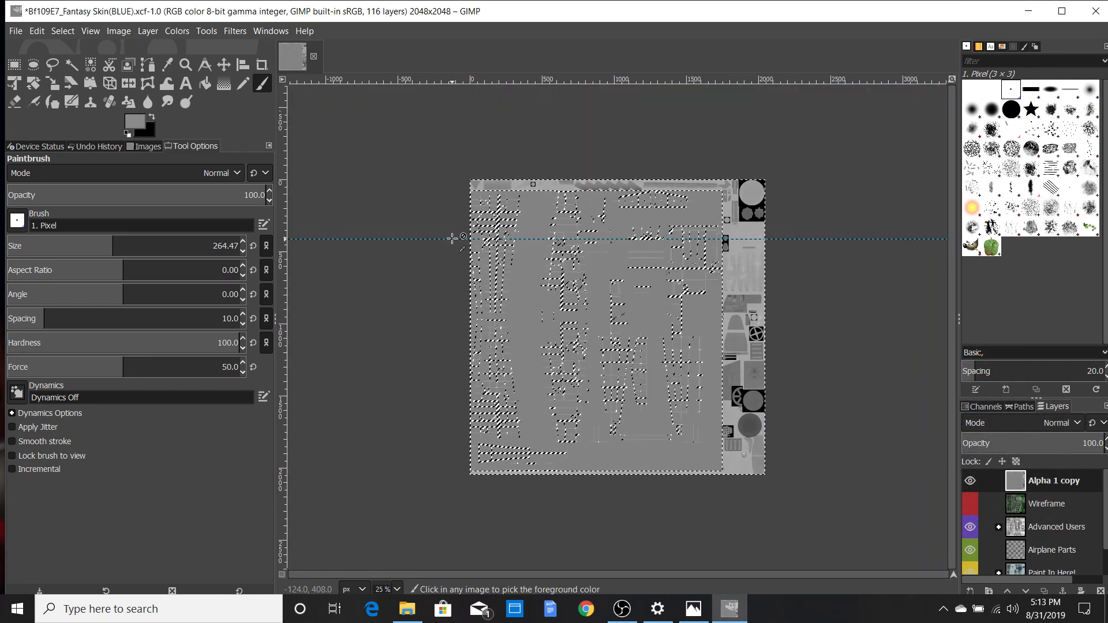
key("plus")
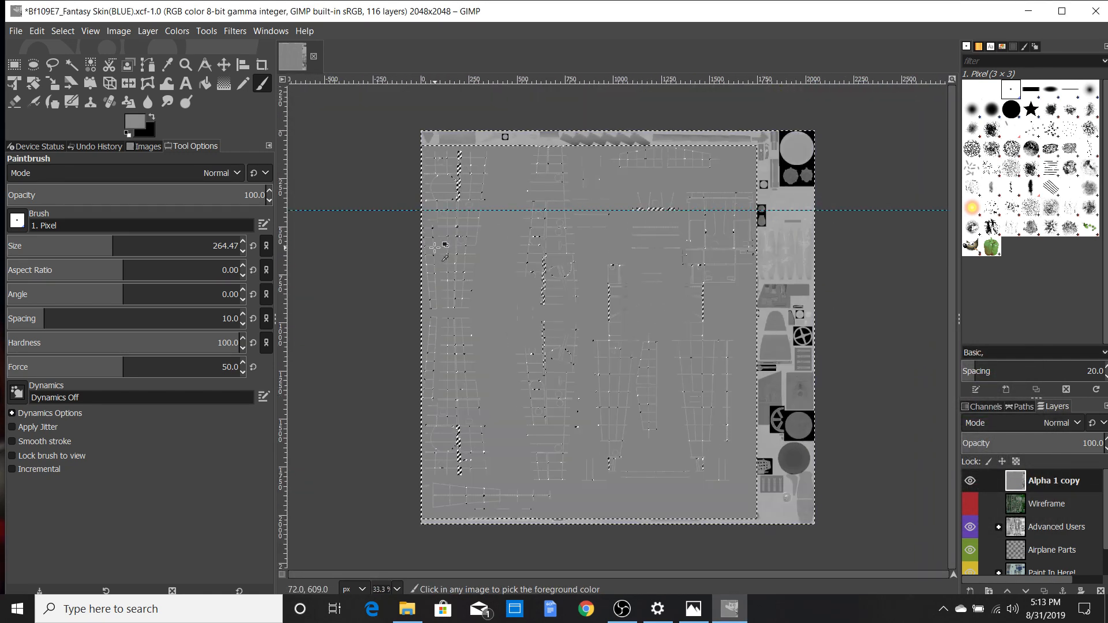
Step: Lighten the foreground grey to a6a6a6 by setting its black (K) value to 35 and accept the colour
left_click(135, 121)
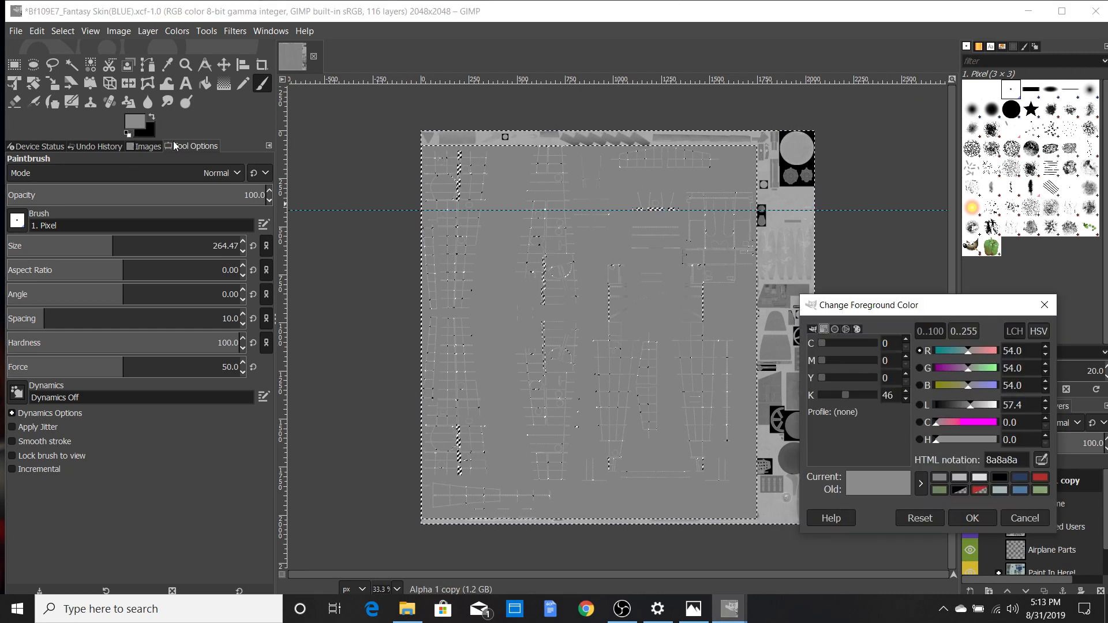
left_click(906, 399)
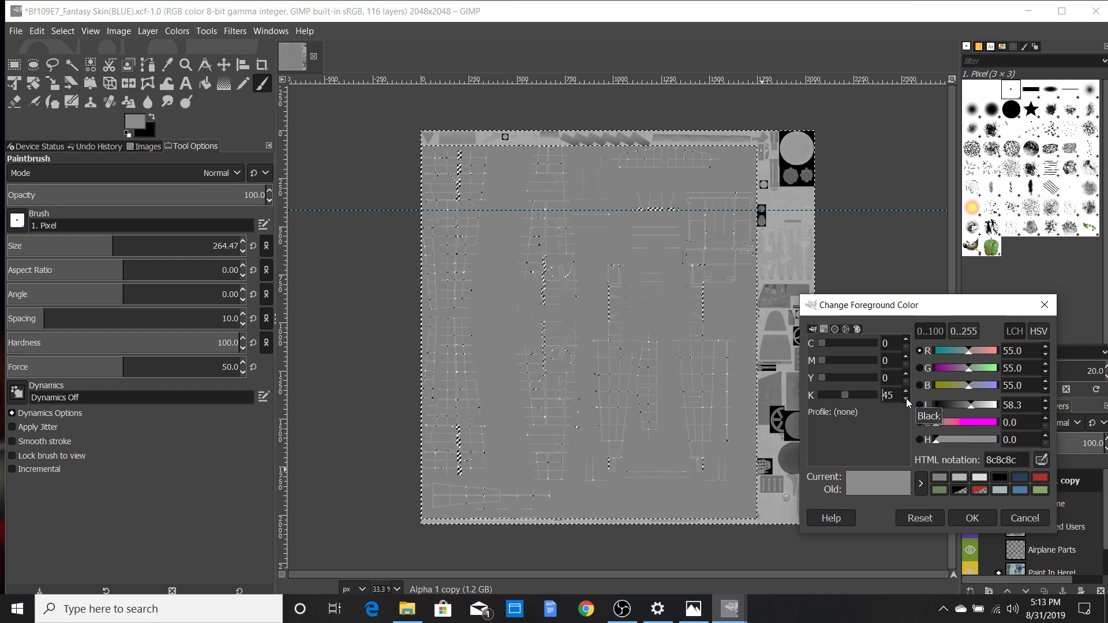
left_click(906, 400)
left_click(906, 400)
left_click(906, 399)
left_click(907, 399)
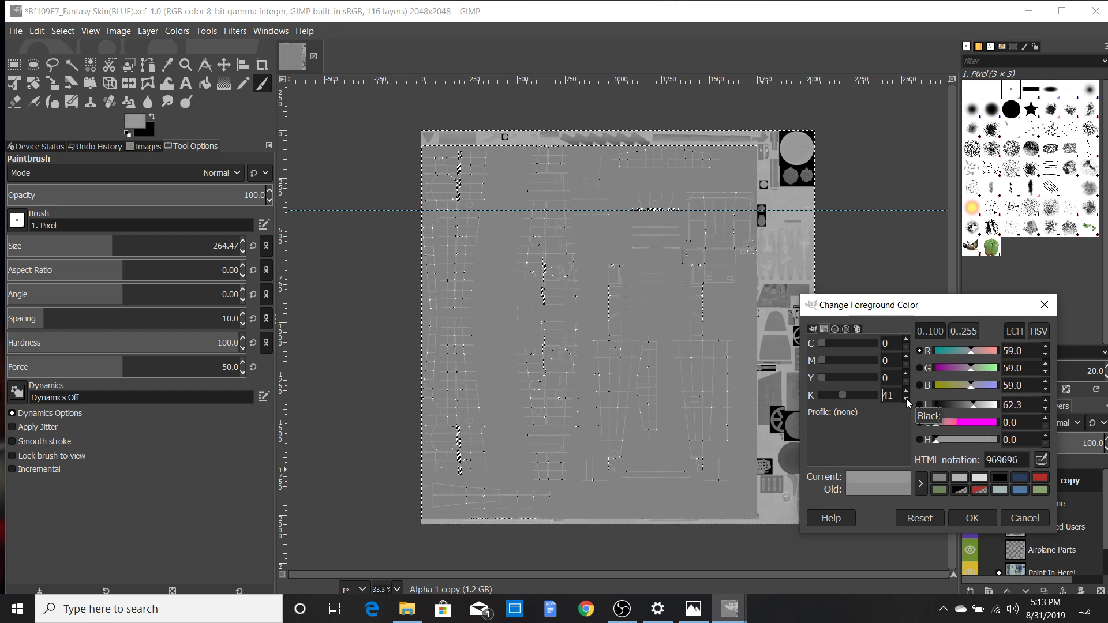
left_click(907, 399)
left_click(906, 399)
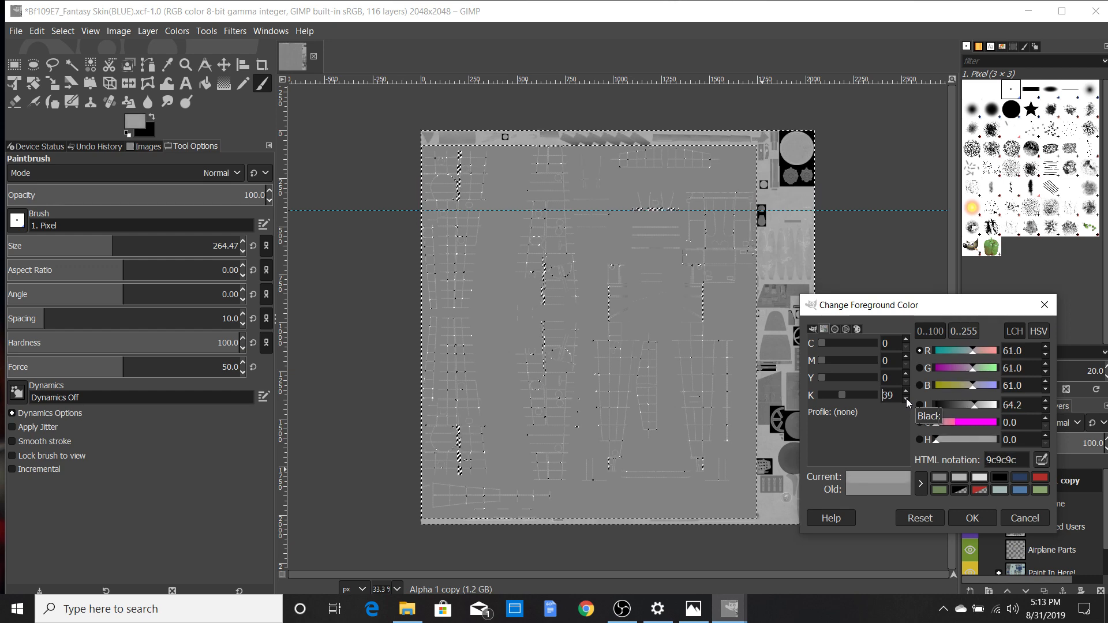
left_click(906, 400)
left_click(906, 400)
left_click(907, 399)
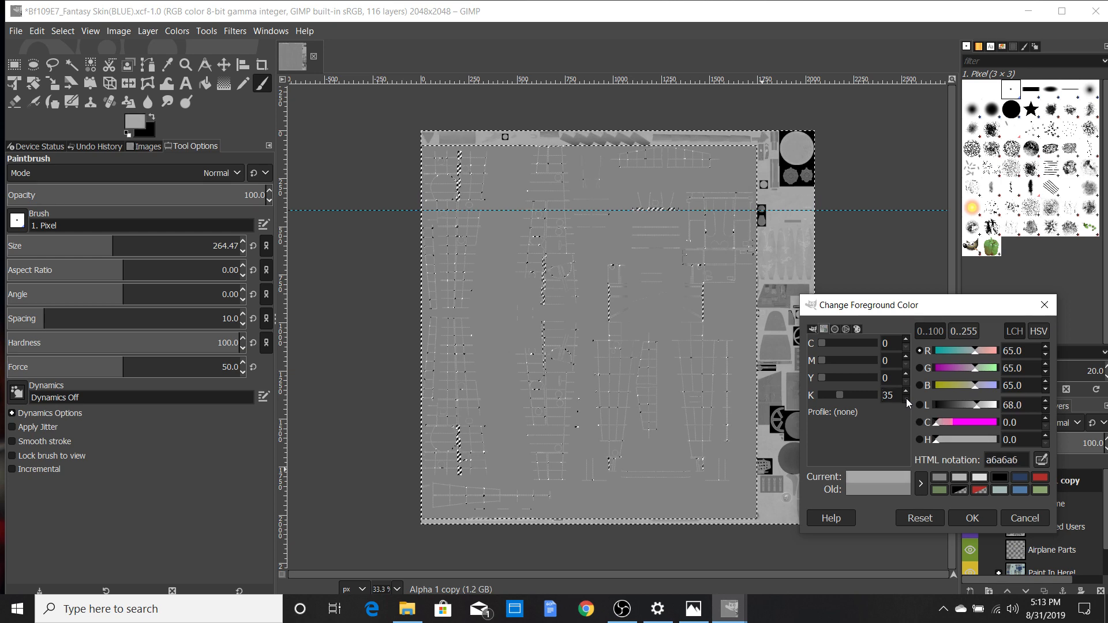
left_click(906, 400)
left_click(970, 519)
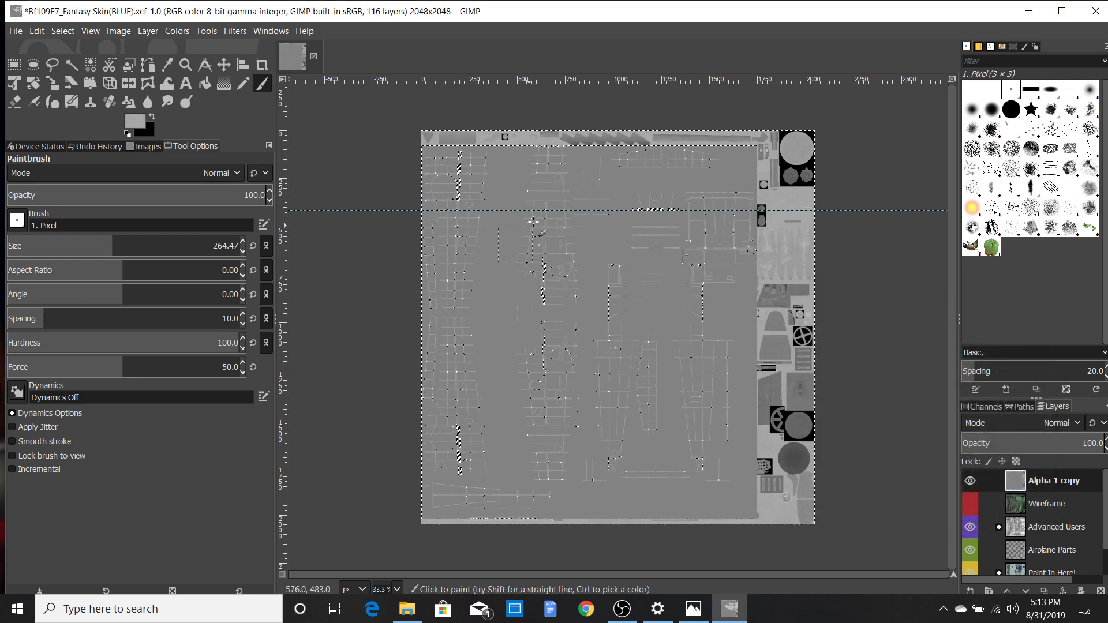
Step: Paint the lighter grey a6a6a6 through the selection over the rivet lines and outer margins of the Alpha 1 copy layer
mouse_move(473, 158)
left_mouse_down()
mouse_move(430, 160)
mouse_move(497, 141)
mouse_move(793, 165)
mouse_move(793, 176)
left_mouse_up()
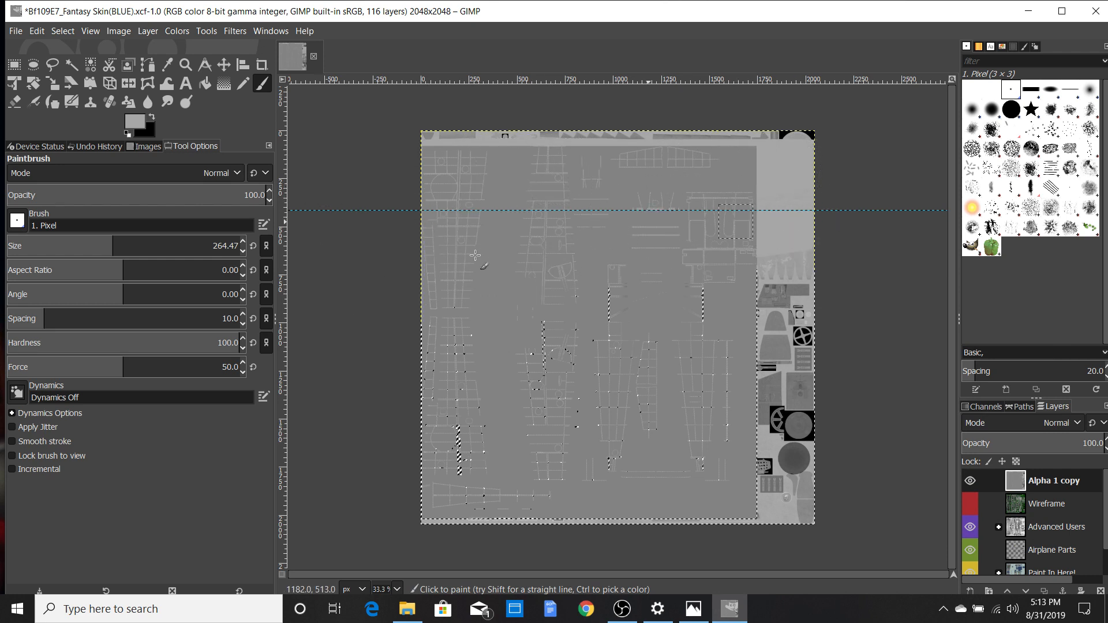
left_click(800, 266)
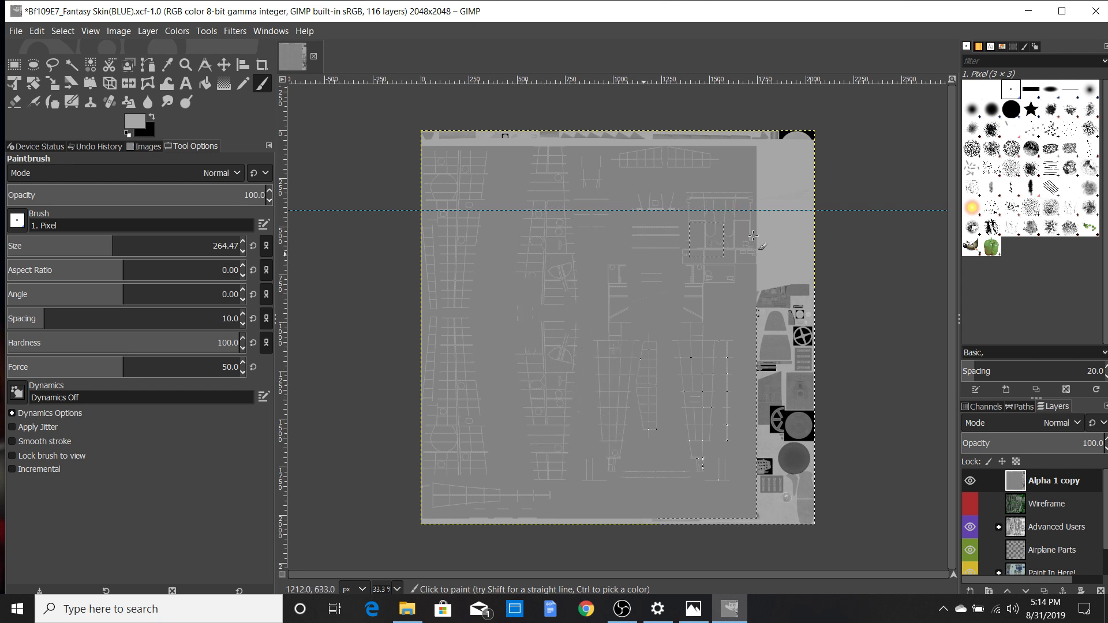
mouse_move(678, 286)
left_mouse_down()
mouse_move(753, 317)
mouse_move(758, 330)
mouse_move(673, 378)
mouse_move(734, 400)
mouse_move(749, 421)
mouse_move(735, 448)
left_mouse_up()
left_click_drag(714, 487, 706, 481)
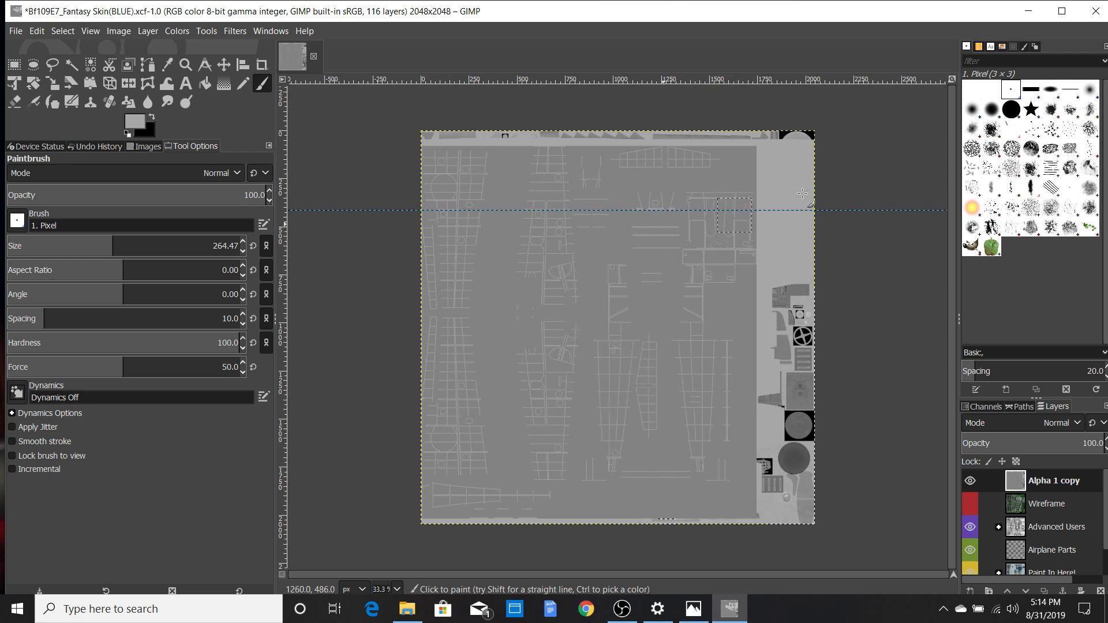
mouse_move(597, 305)
left_mouse_down()
mouse_move(641, 507)
mouse_move(800, 358)
left_mouse_up()
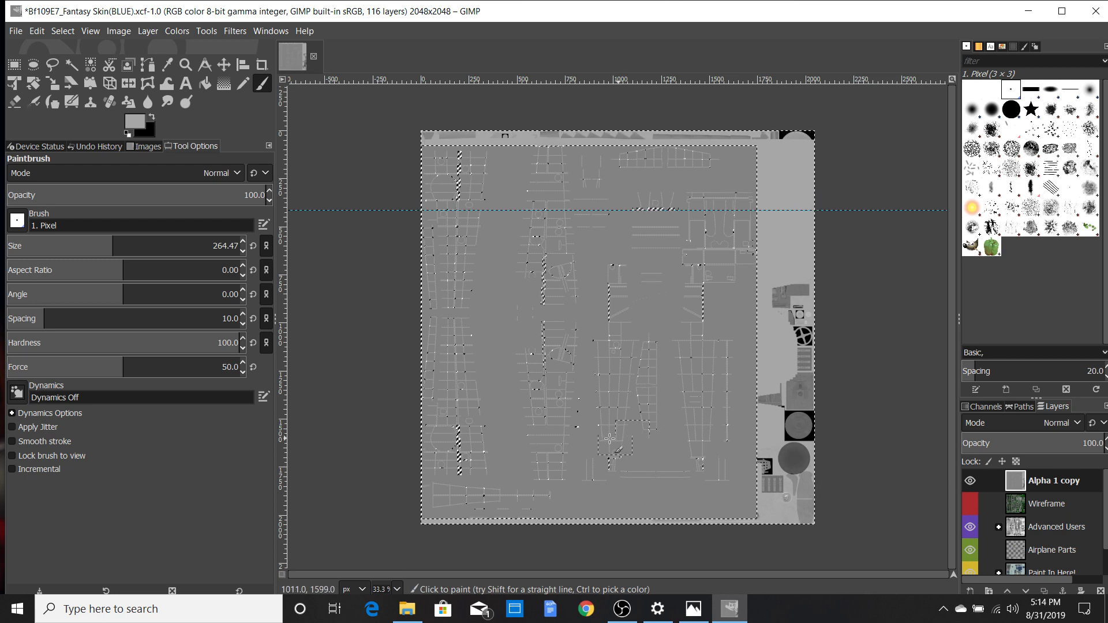
Step: Invert the selection and sample the darker grey between the rivet lines as the foreground colour
left_click(167, 64)
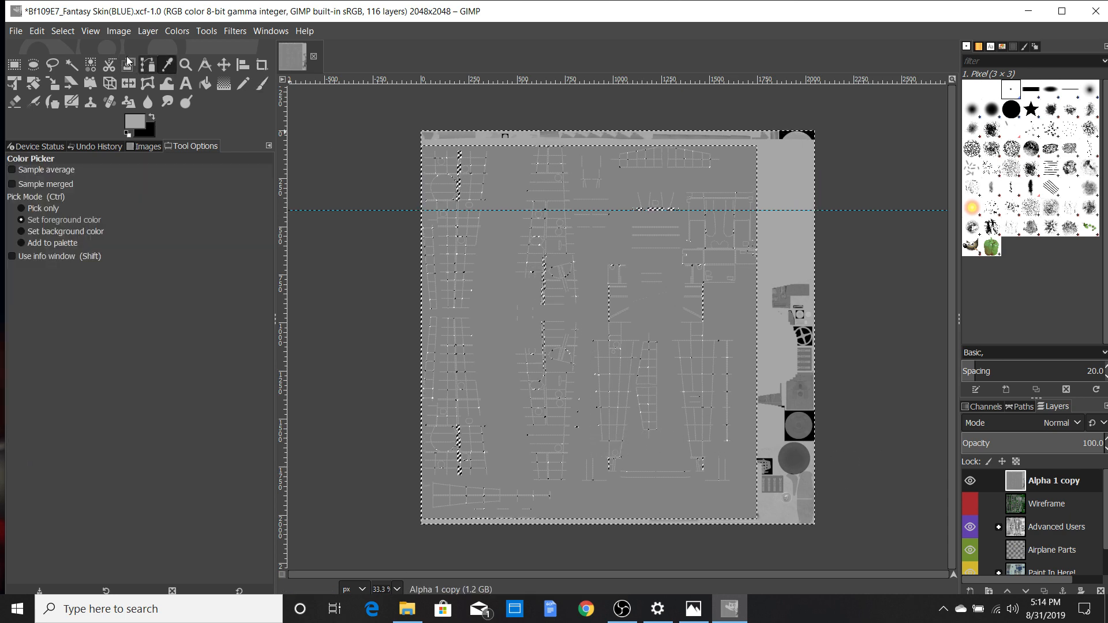
left_click(68, 32)
left_click(75, 81)
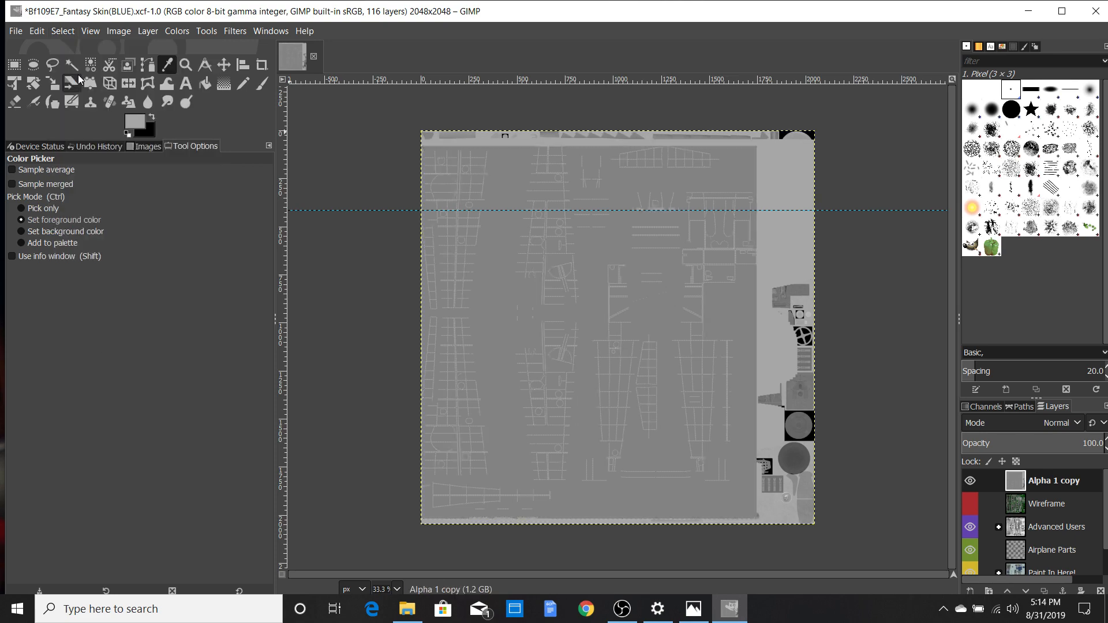
scroll(574, 225, "up", 2)
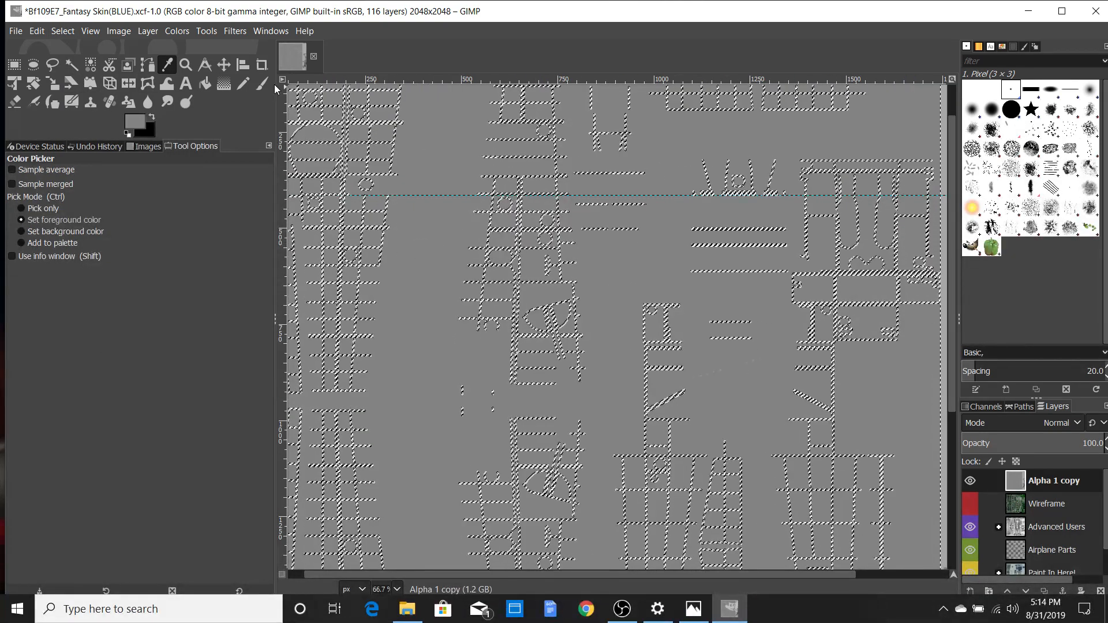
Step: Clear the selection and examine the lightened rivet lines up close against the surrounding grey
left_click(60, 31)
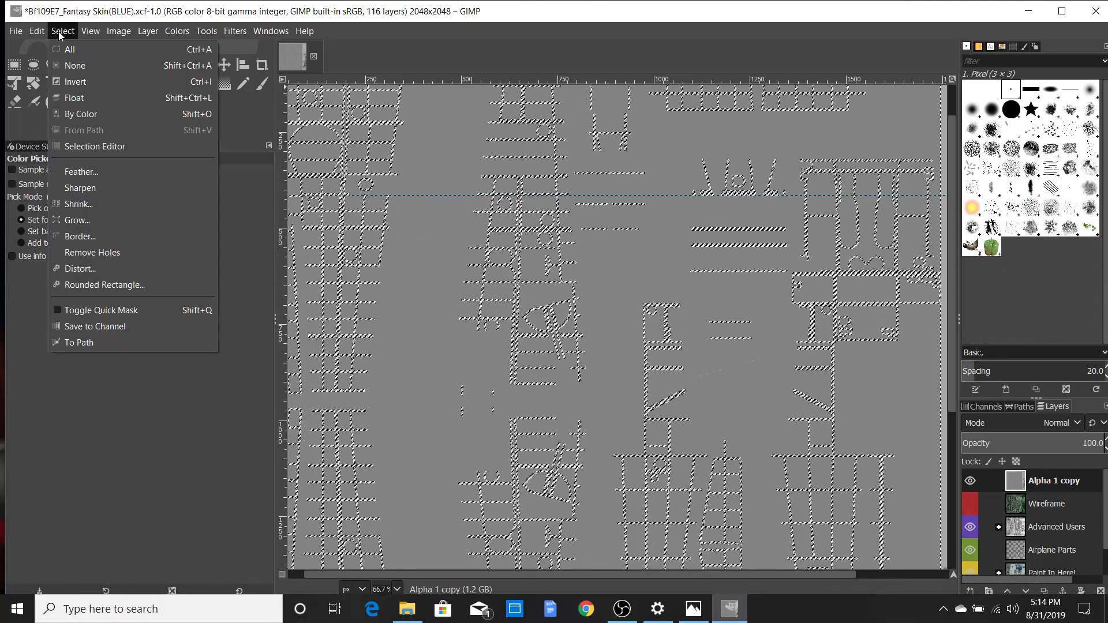
left_click(68, 67)
scroll(616, 279, "down", 2, "ctrl")
scroll(609, 281, "up", 2, "ctrl")
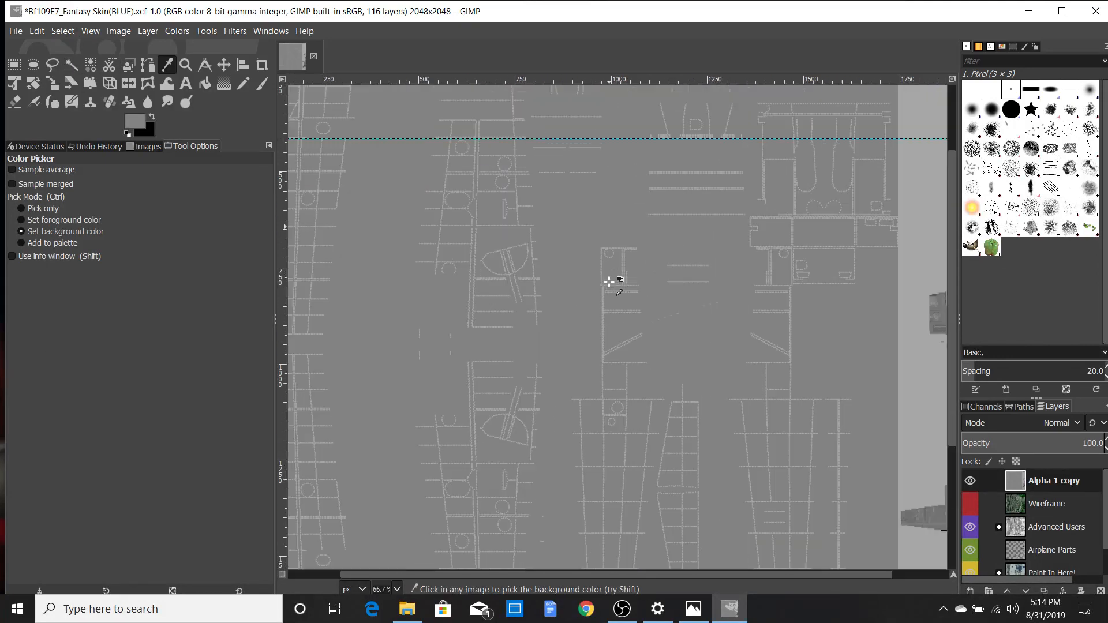
scroll(612, 280, "up", 2, "ctrl")
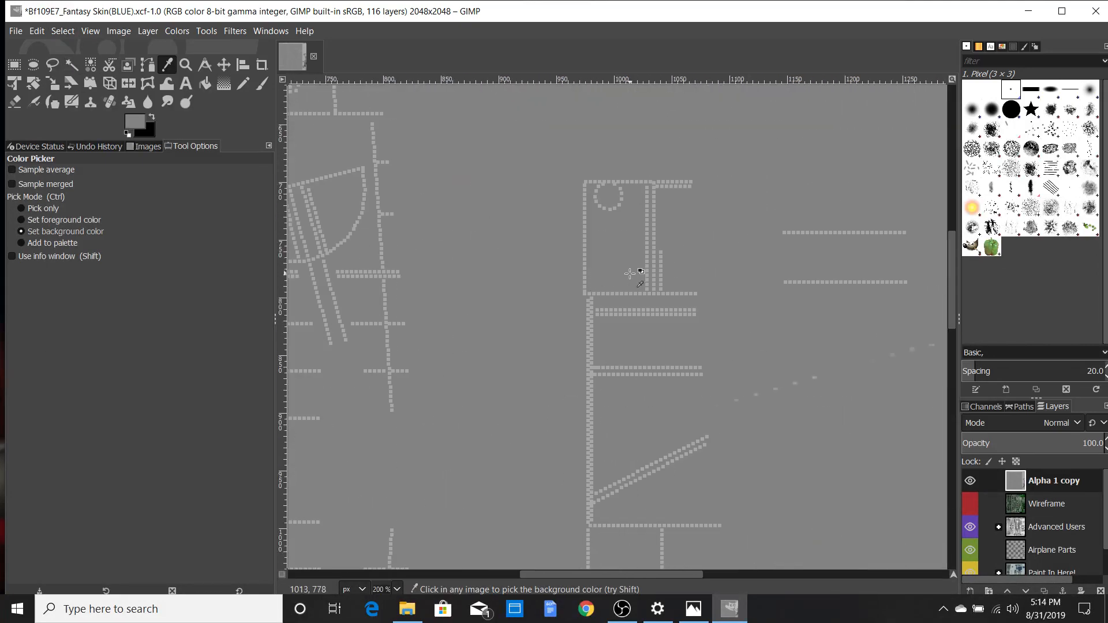
scroll(628, 274, "down", 1, "ctrl")
scroll(629, 273, "down", 4, "ctrl")
scroll(633, 271, "up", 2, "ctrl")
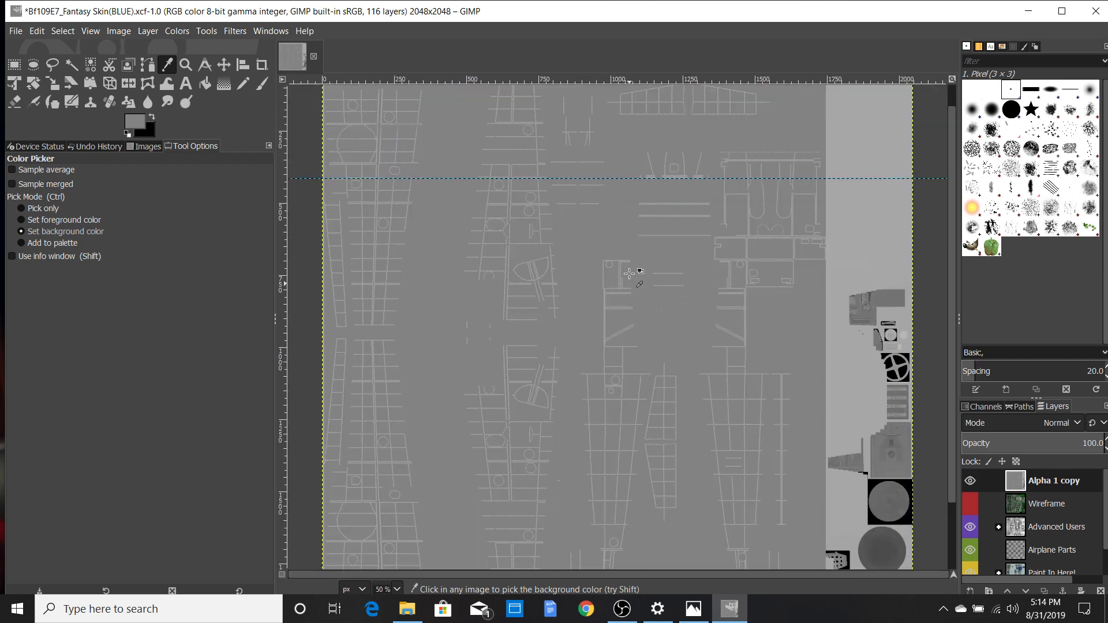
scroll(762, 279, "up", 1)
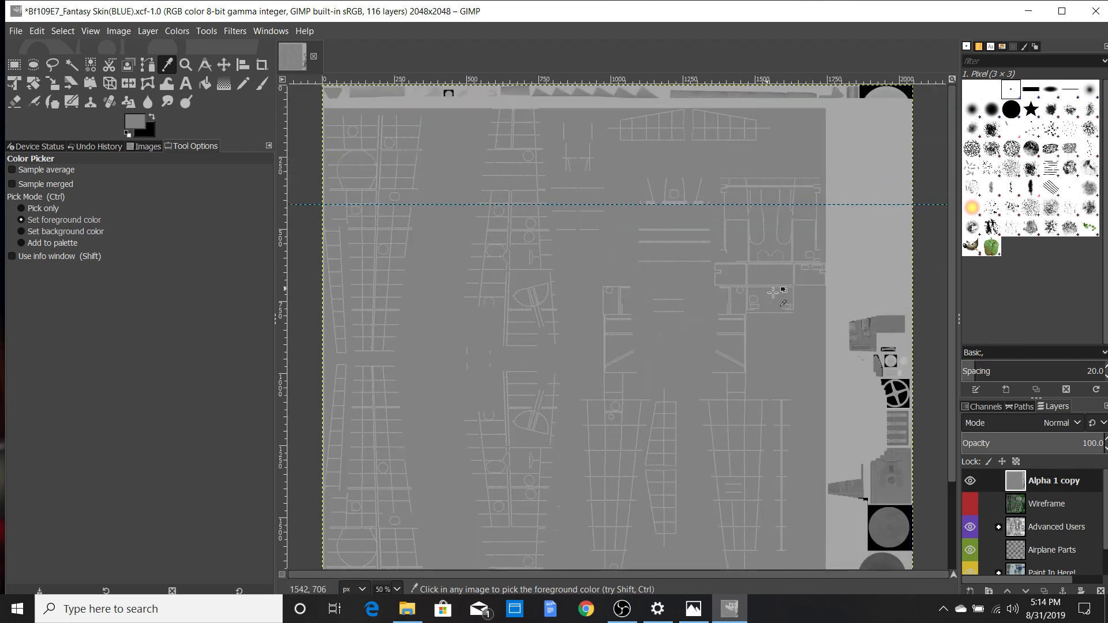
Step: Toggle the visibility of the Alpha 1 copy layer to compare it with the aircraft skin artwork beneath
scroll(1057, 495, "down", 1)
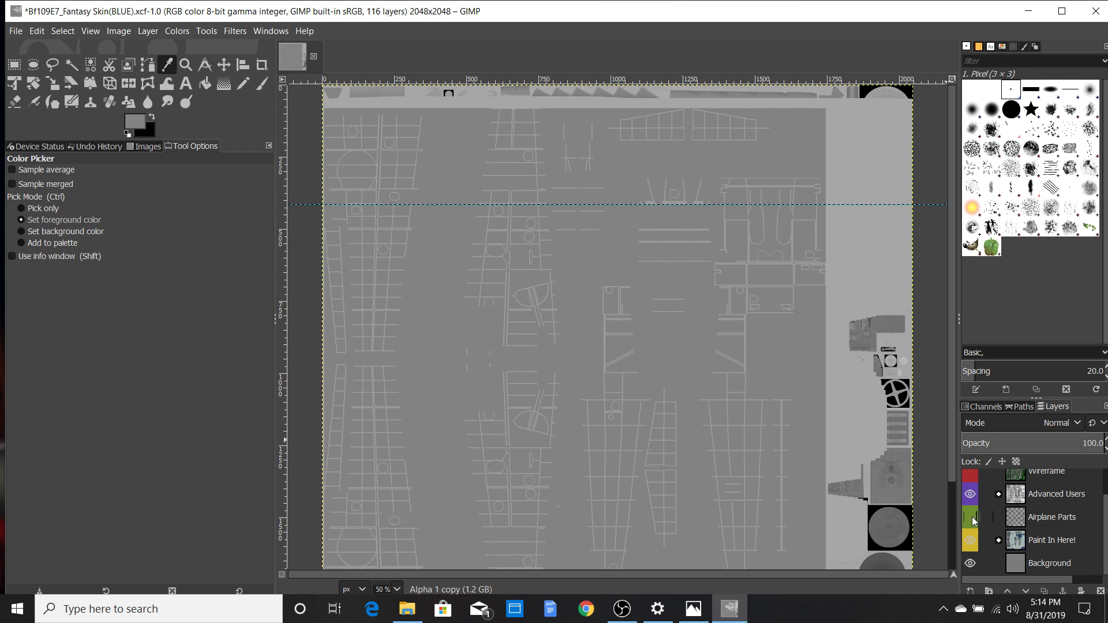
scroll(984, 508, "up", 1)
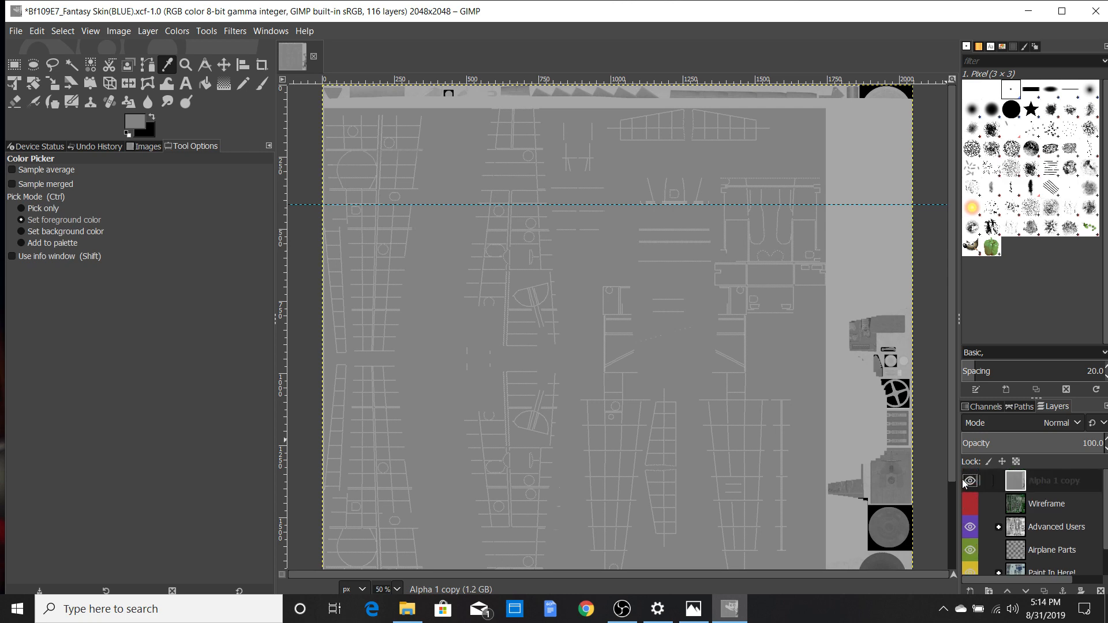
left_click(970, 481)
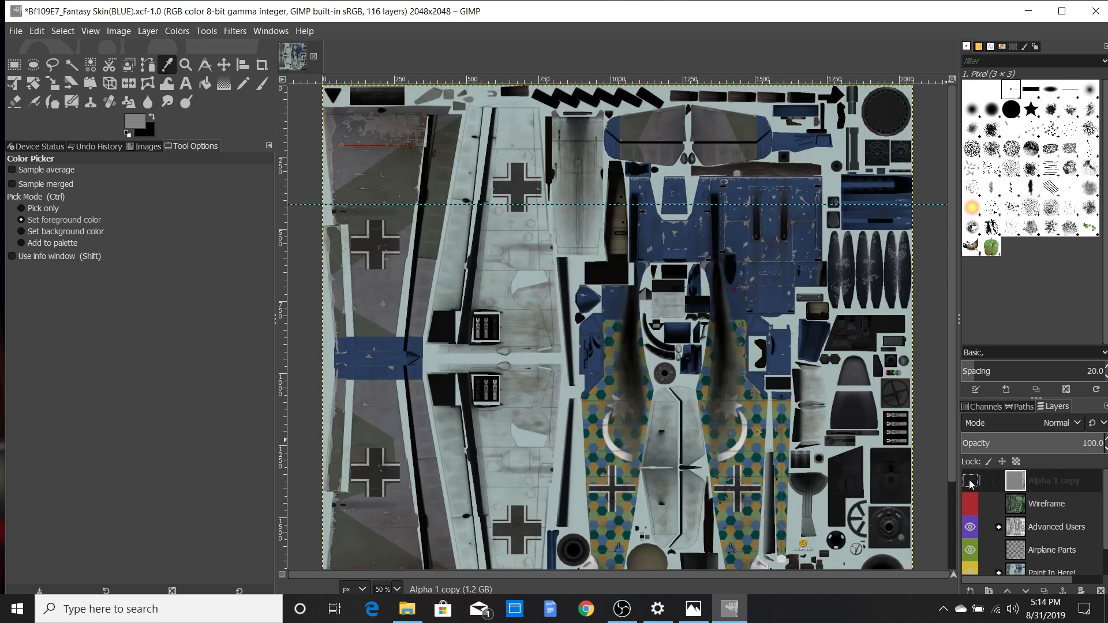
left_click(970, 481)
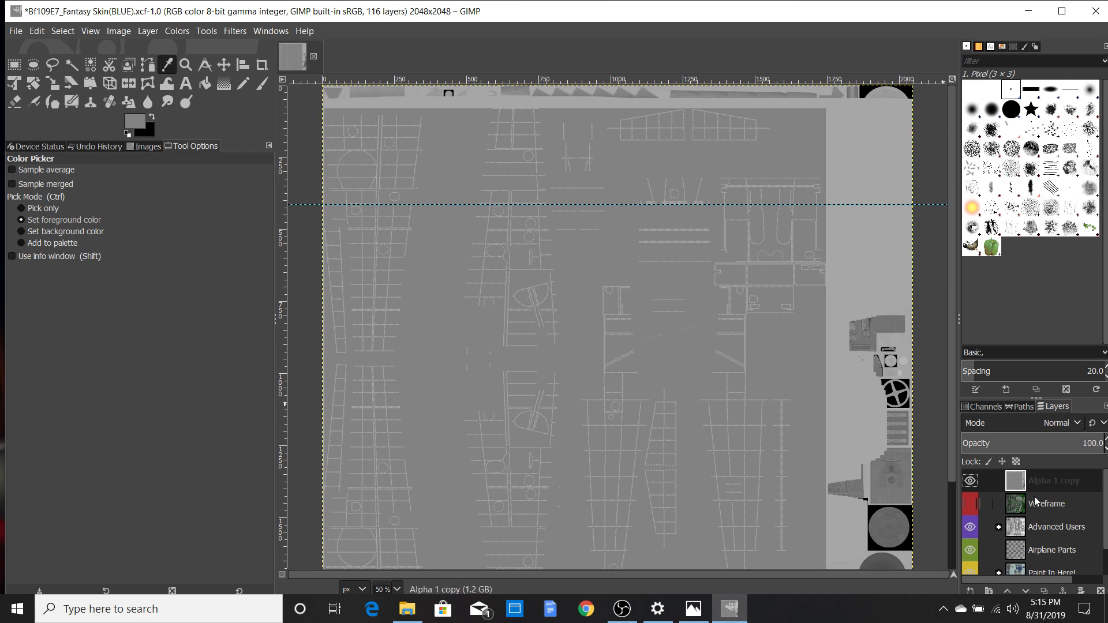
left_click(971, 481)
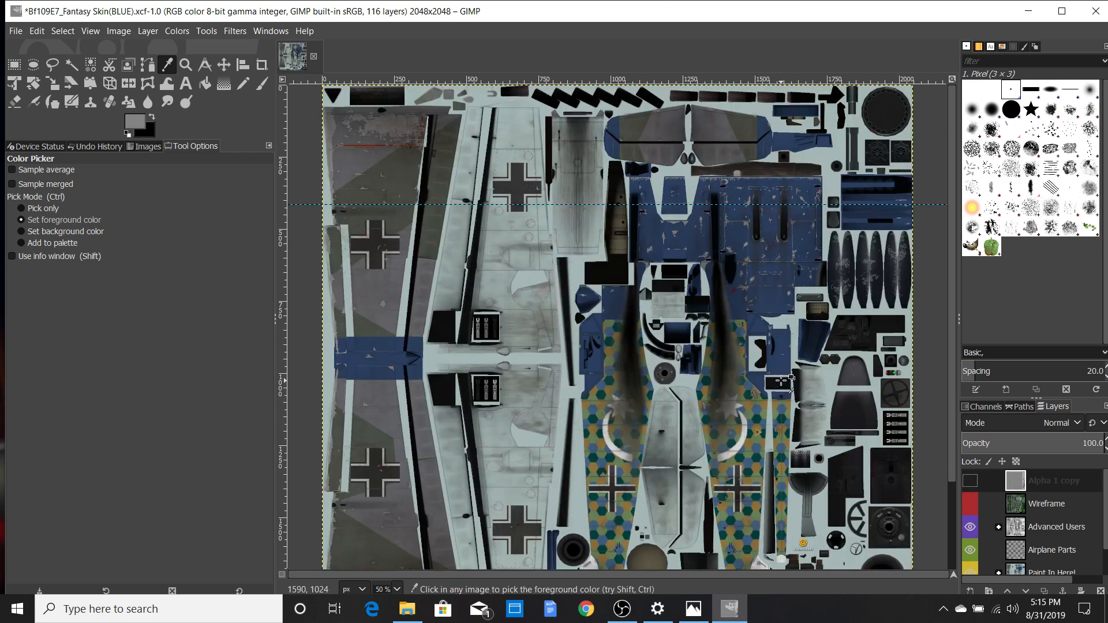
left_click(971, 482)
key("minus")
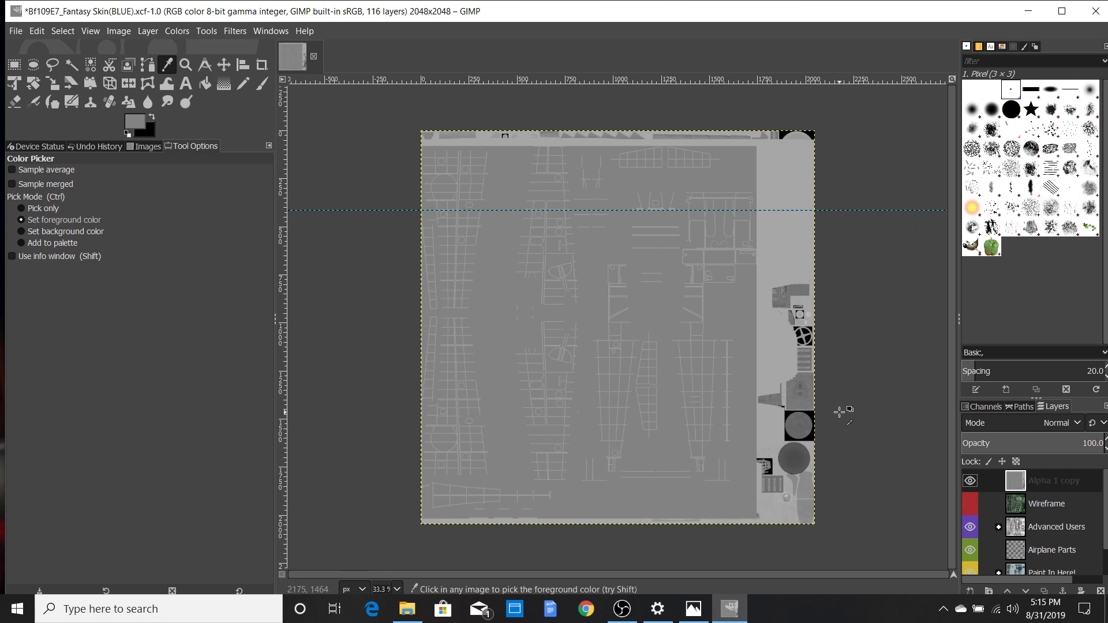
Step: Select the darker grey rivet-line area with a polygonal Free Select outline, leaving out the lighter margins and the strip of small parts
scroll(840, 438, "up", 2)
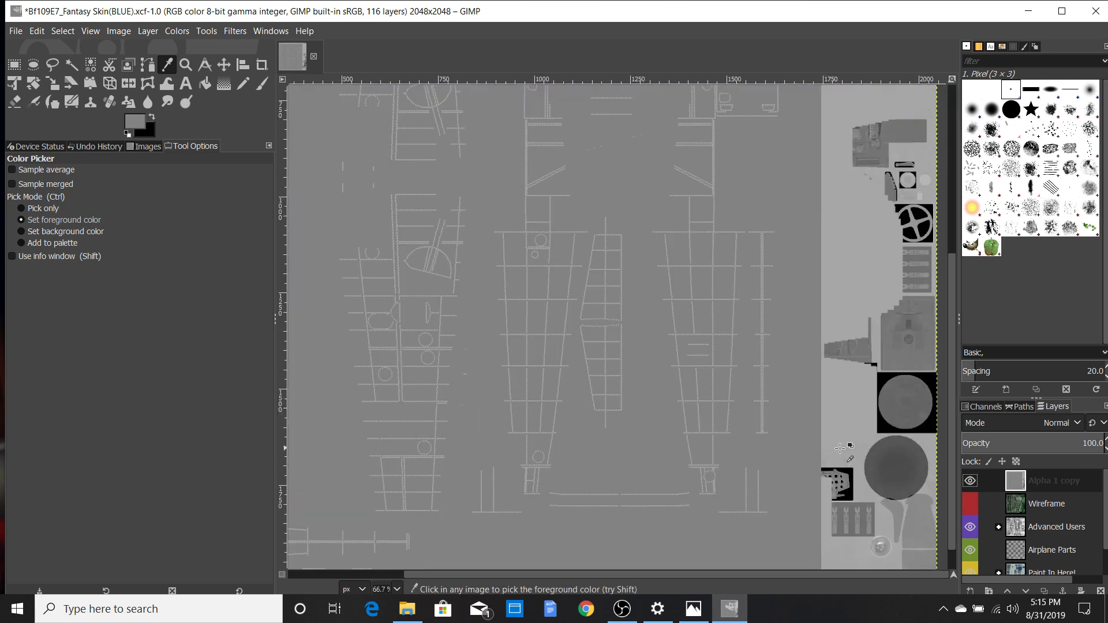
scroll(841, 448, "down", 1)
scroll(462, 537, "down", 3)
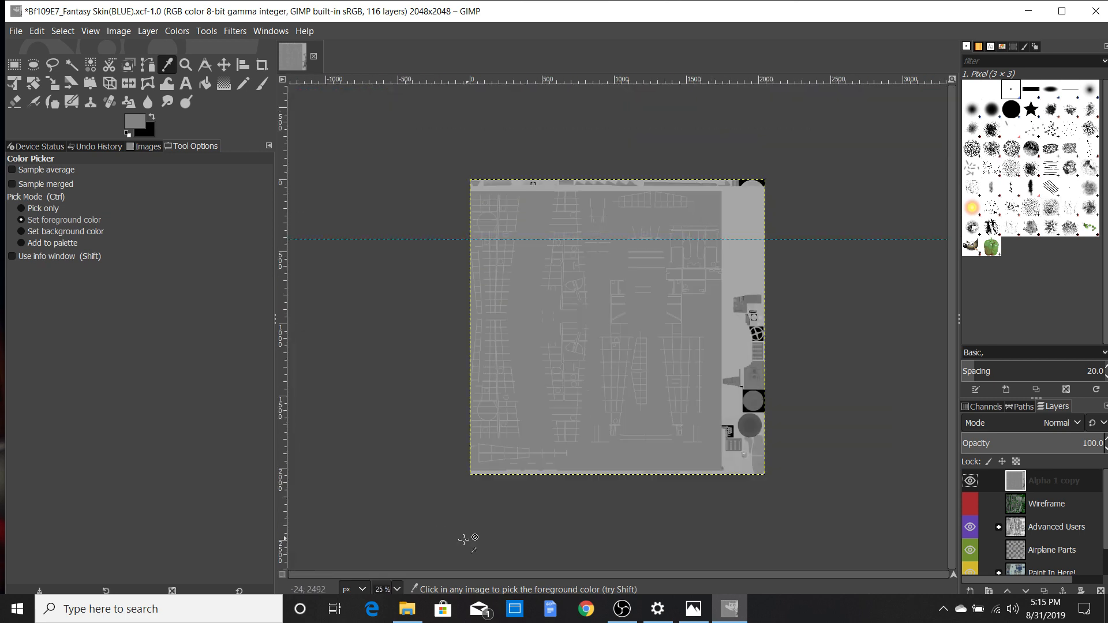
scroll(463, 527, "up", 4)
scroll(600, 426, "down", 1)
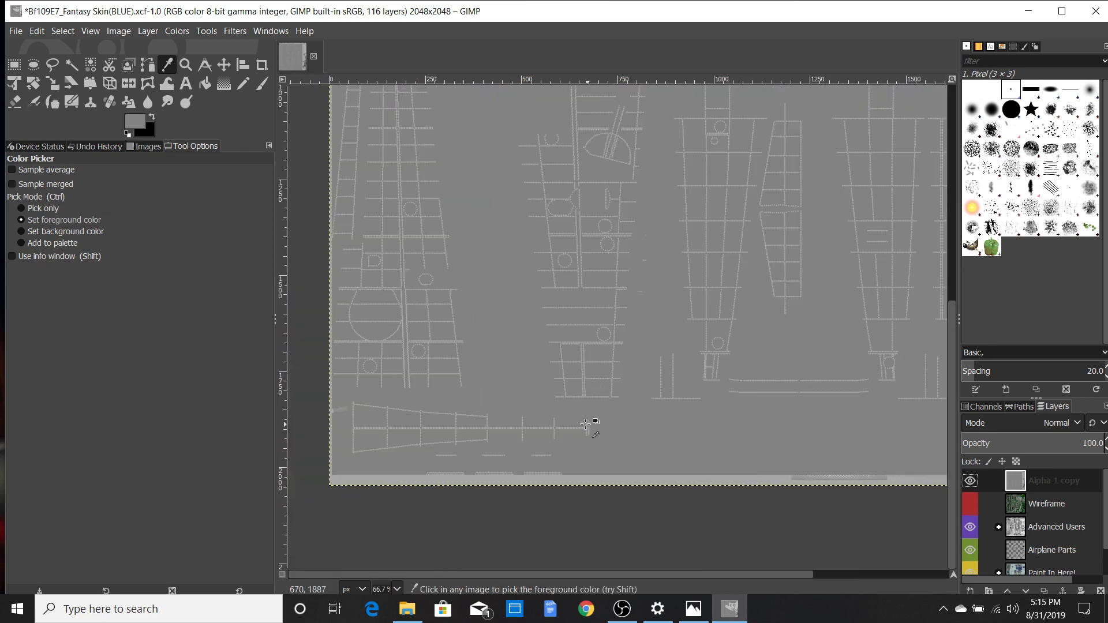
left_click(53, 67)
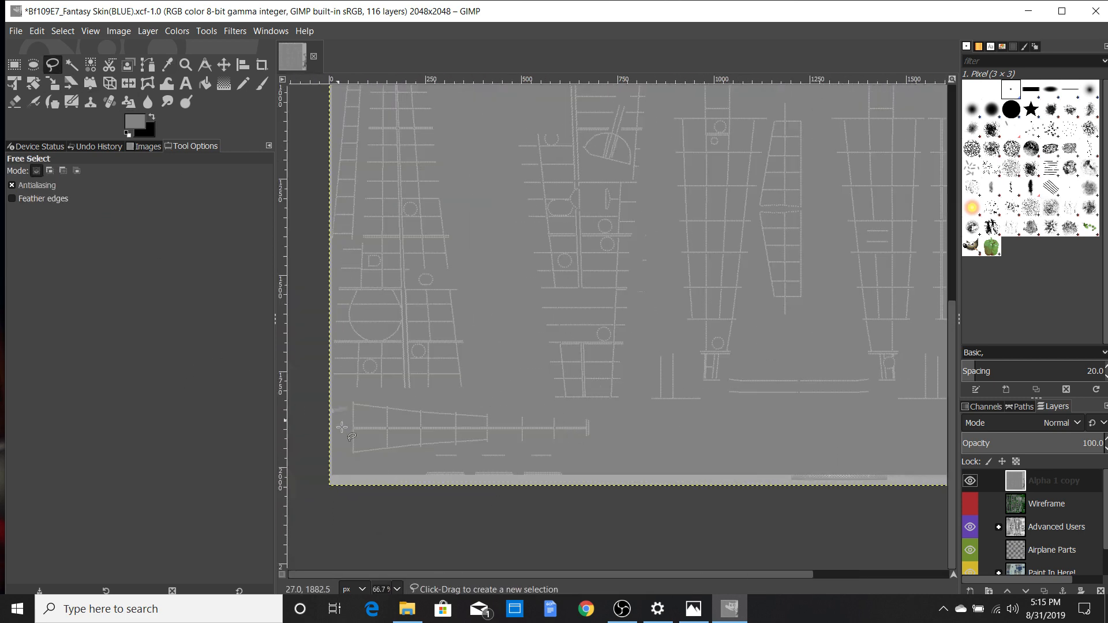
left_click(334, 473)
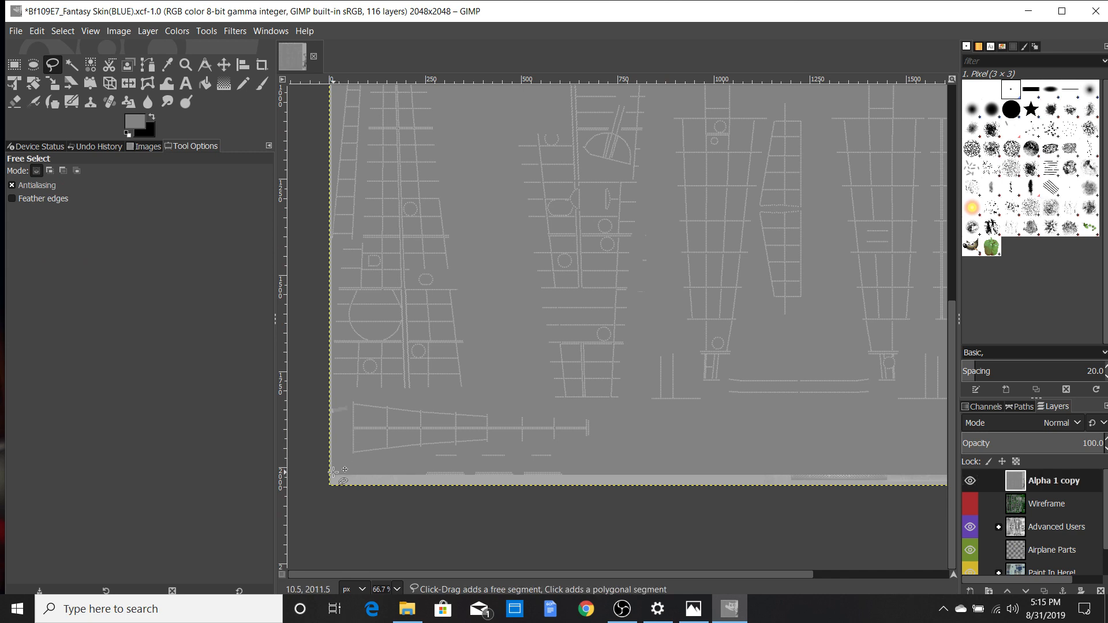
scroll(904, 470, "down", 1)
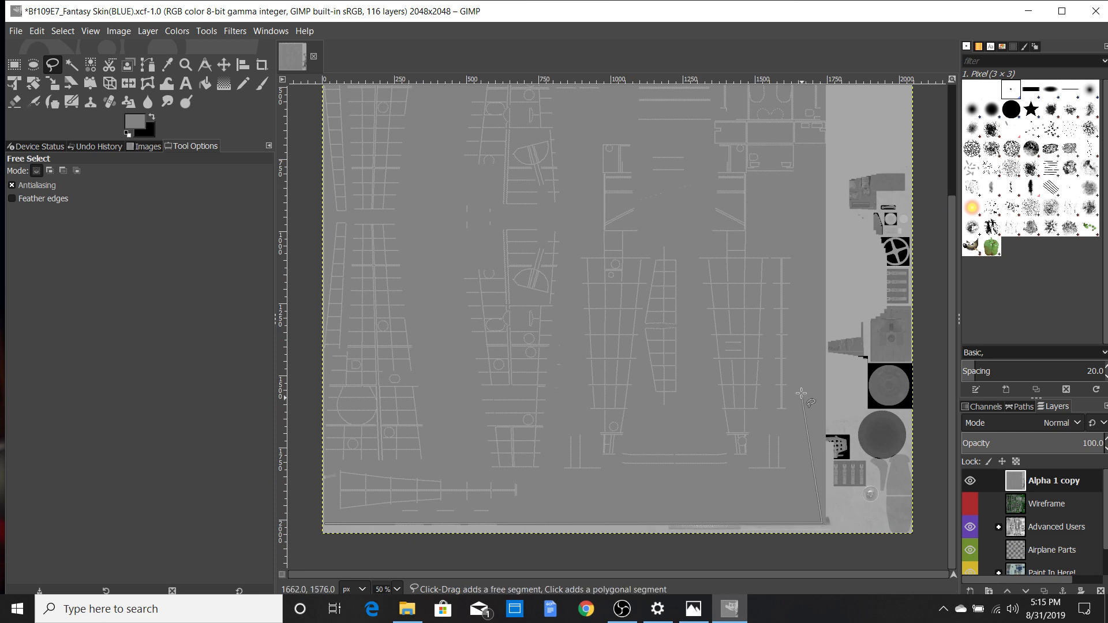
scroll(811, 380, "up", 5)
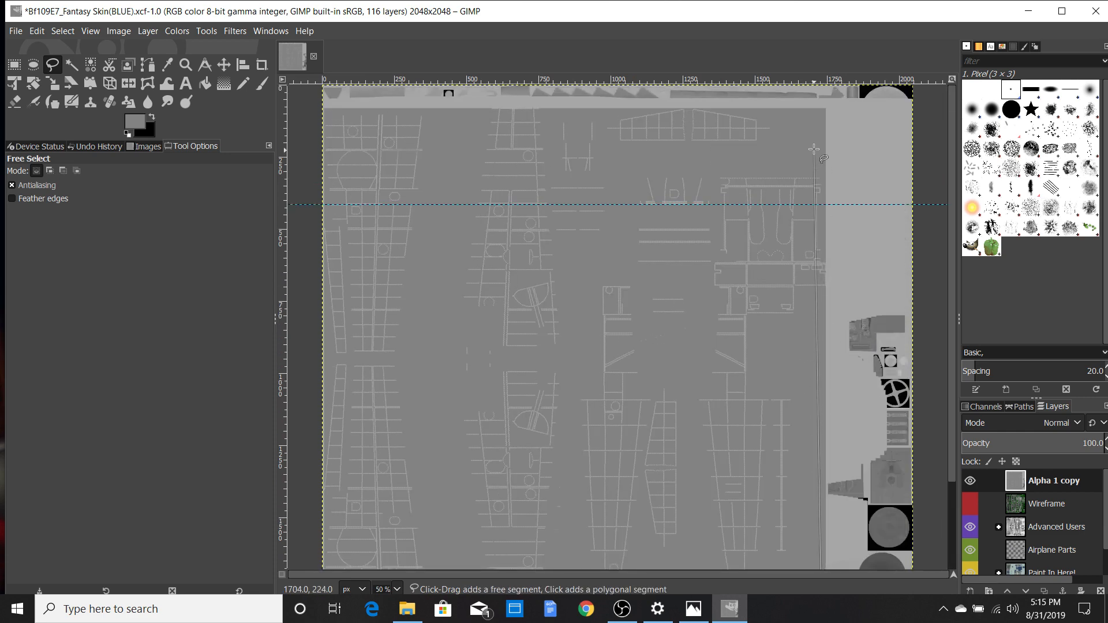
left_click(824, 108)
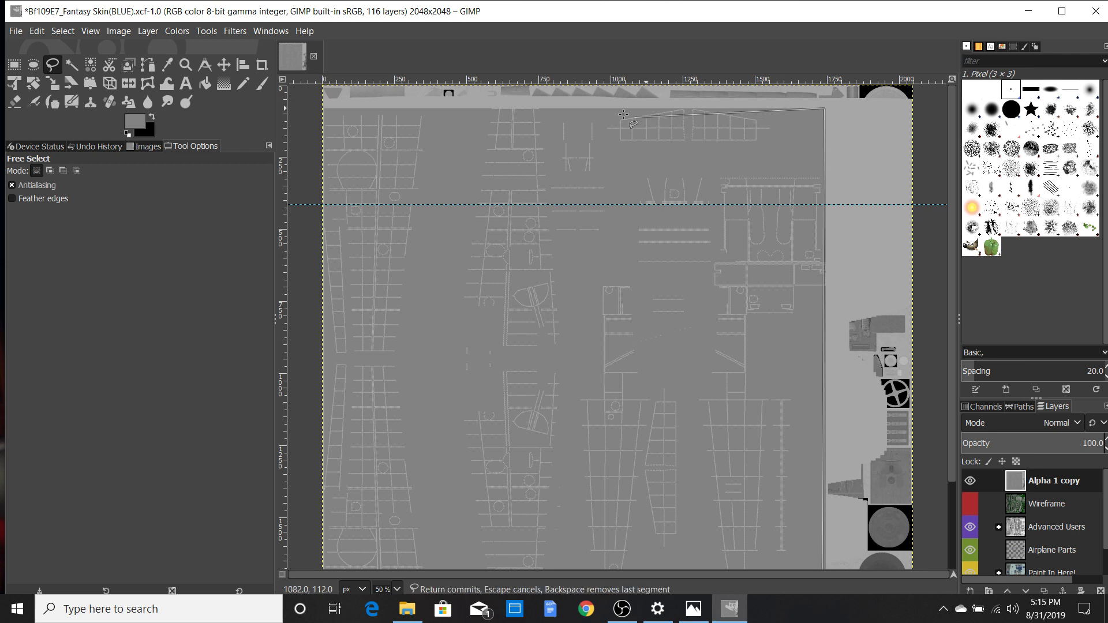
left_click(319, 109)
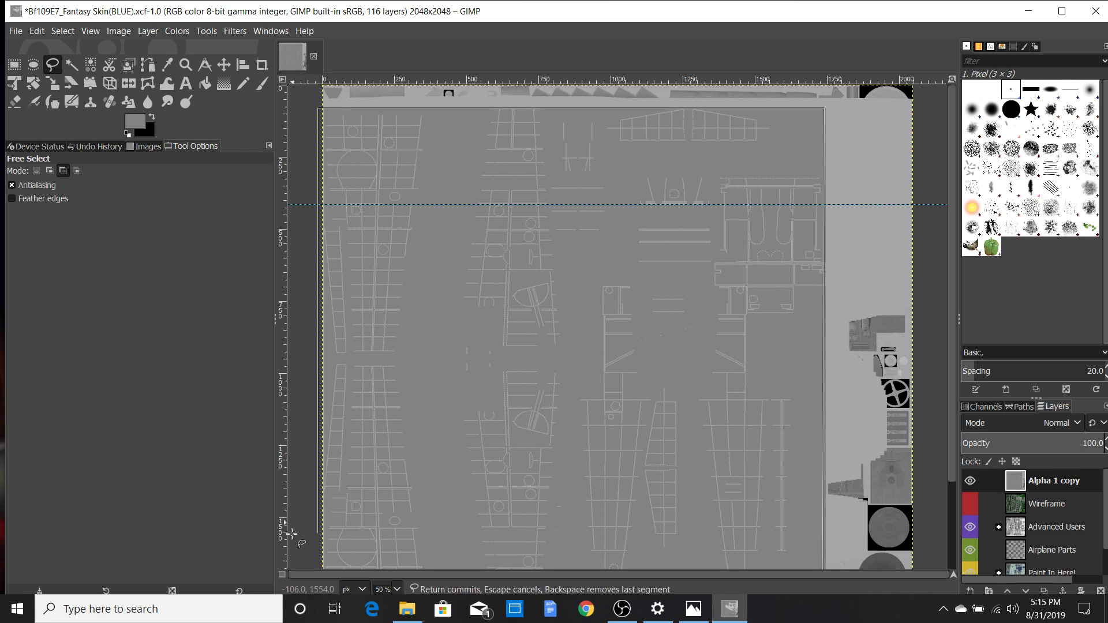
key("minus")
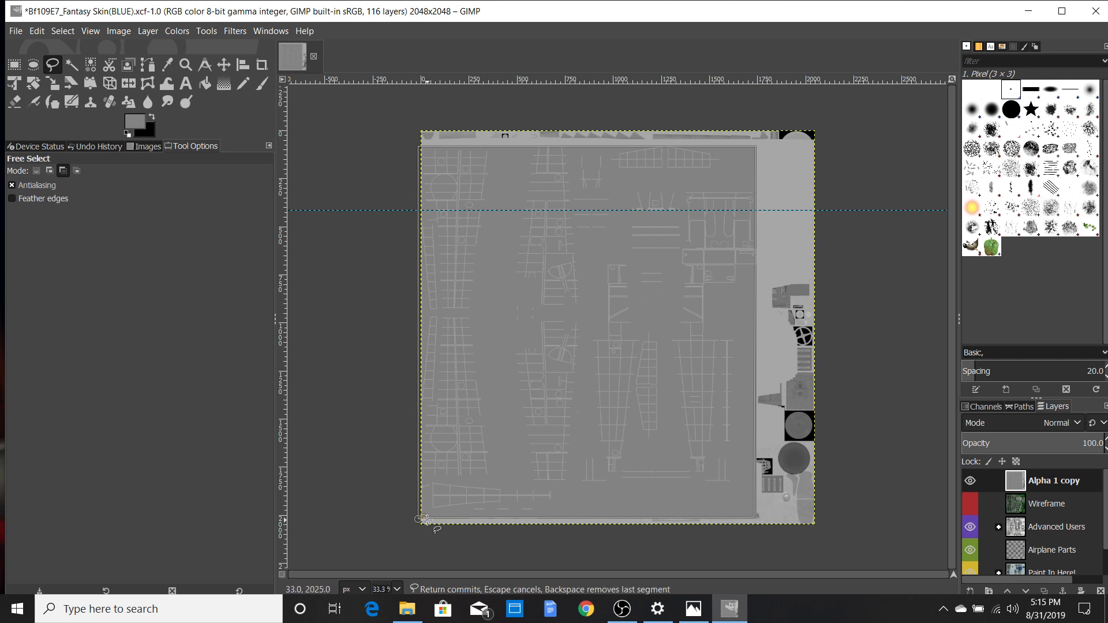
key("Escape")
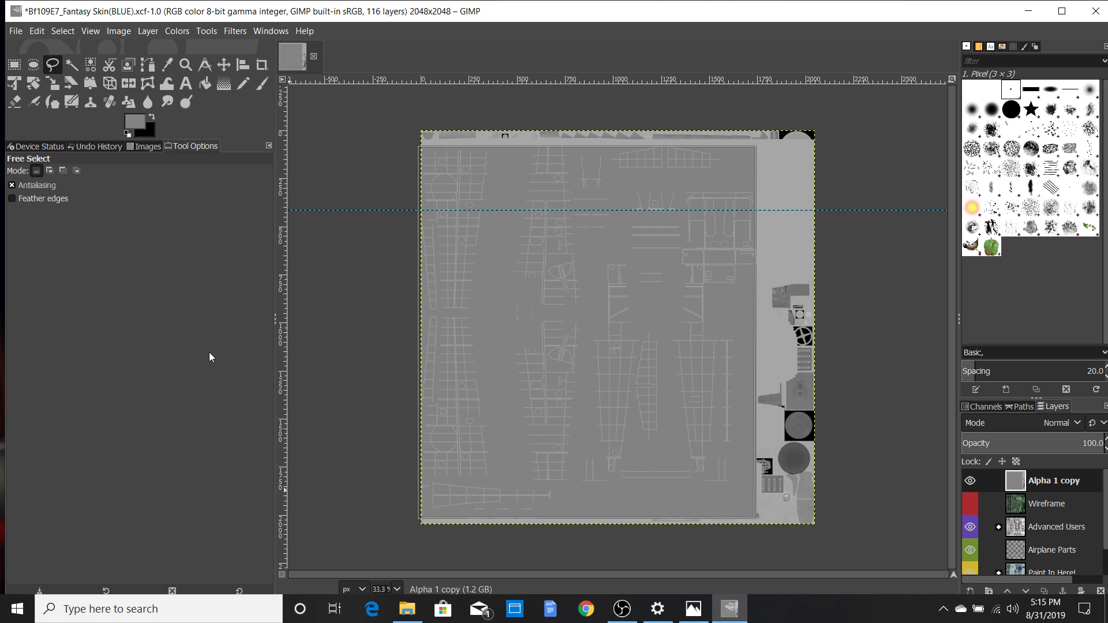
Step: Invert the selection and paint the darker grey over the outer margins and small-parts strip of the Alpha 1 copy layer with the Paintbrush
left_click(267, 85)
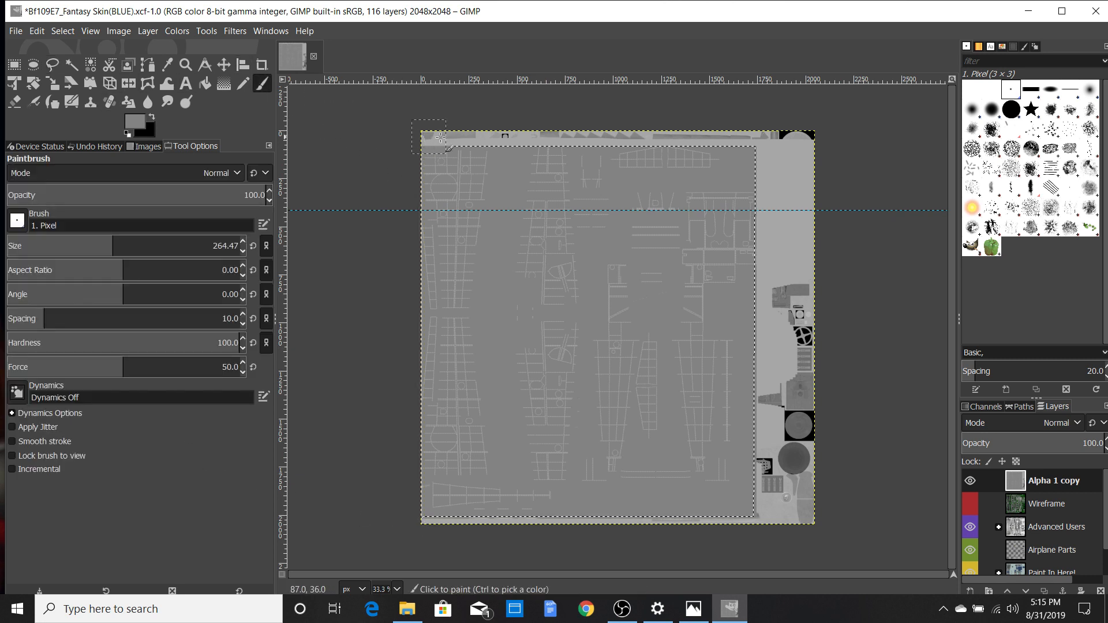
left_click(62, 30)
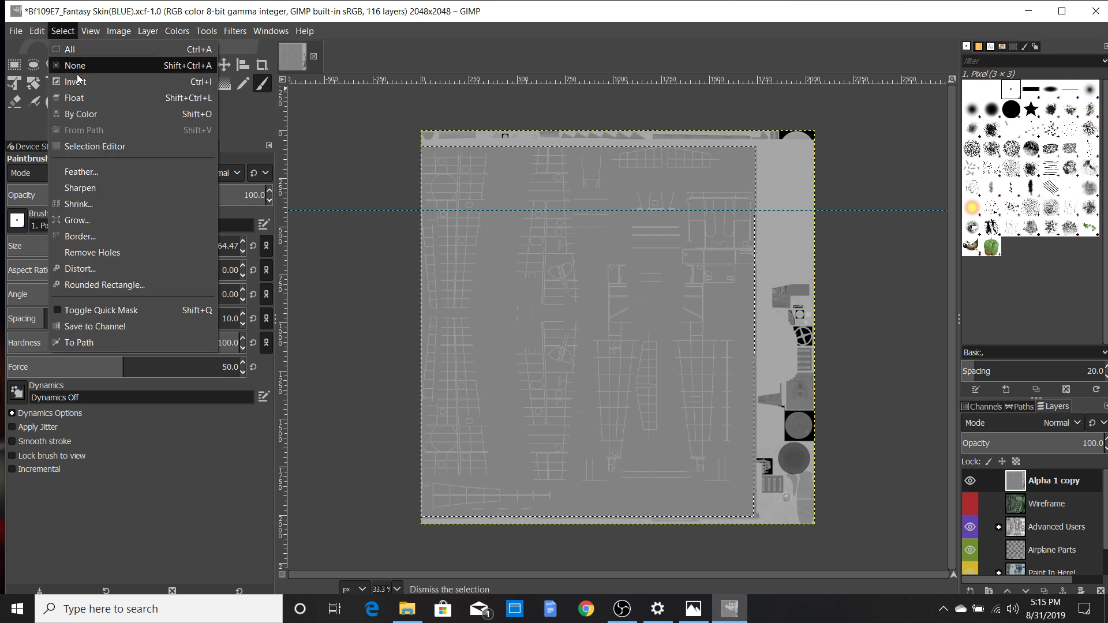
left_click(77, 72)
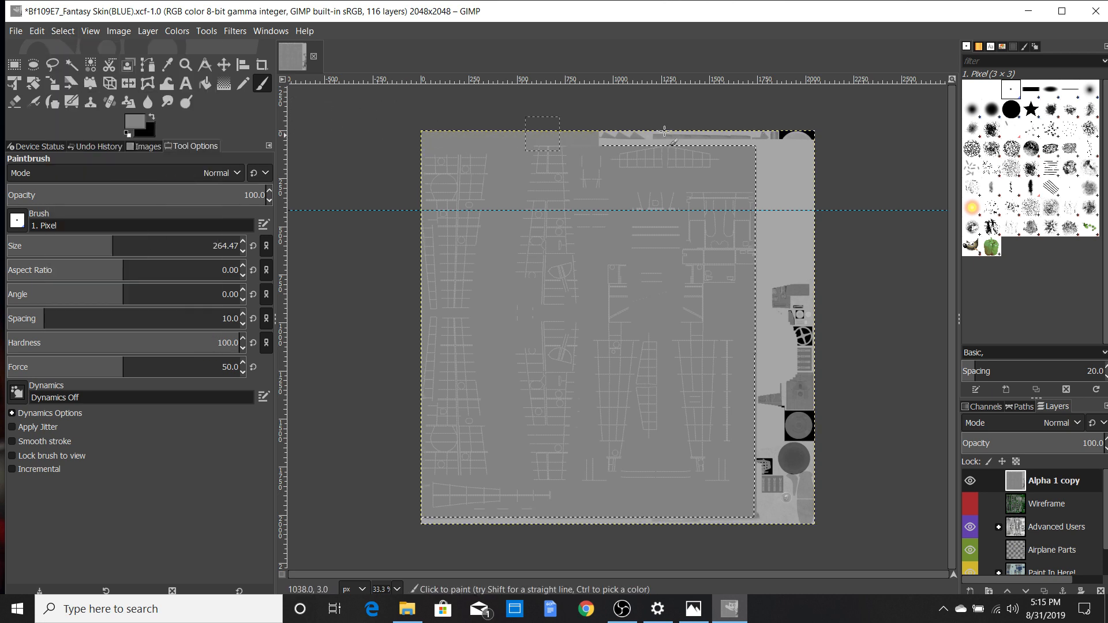
mouse_move(664, 131)
left_mouse_down()
mouse_move(933, 157)
mouse_move(774, 144)
mouse_move(723, 179)
mouse_move(760, 137)
left_mouse_up()
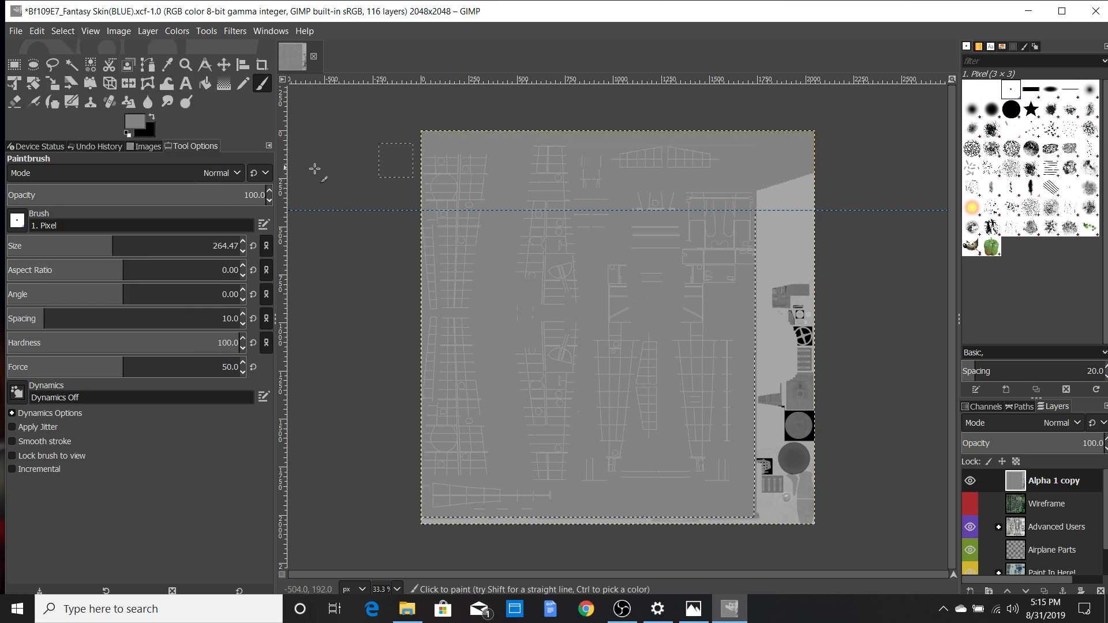
mouse_move(797, 178)
left_mouse_down()
mouse_move(825, 200)
mouse_move(811, 230)
mouse_move(860, 249)
mouse_move(714, 319)
mouse_move(742, 221)
mouse_move(817, 276)
mouse_move(780, 313)
mouse_move(834, 340)
mouse_move(749, 371)
mouse_move(693, 419)
mouse_move(764, 432)
mouse_move(680, 446)
mouse_move(765, 442)
mouse_move(770, 415)
mouse_move(886, 454)
mouse_move(645, 455)
mouse_move(860, 489)
mouse_move(778, 529)
mouse_move(688, 518)
mouse_move(692, 486)
mouse_move(883, 475)
mouse_move(813, 494)
left_mouse_up()
mouse_move(317, 475)
left_mouse_down()
mouse_move(668, 538)
mouse_move(768, 515)
left_mouse_up()
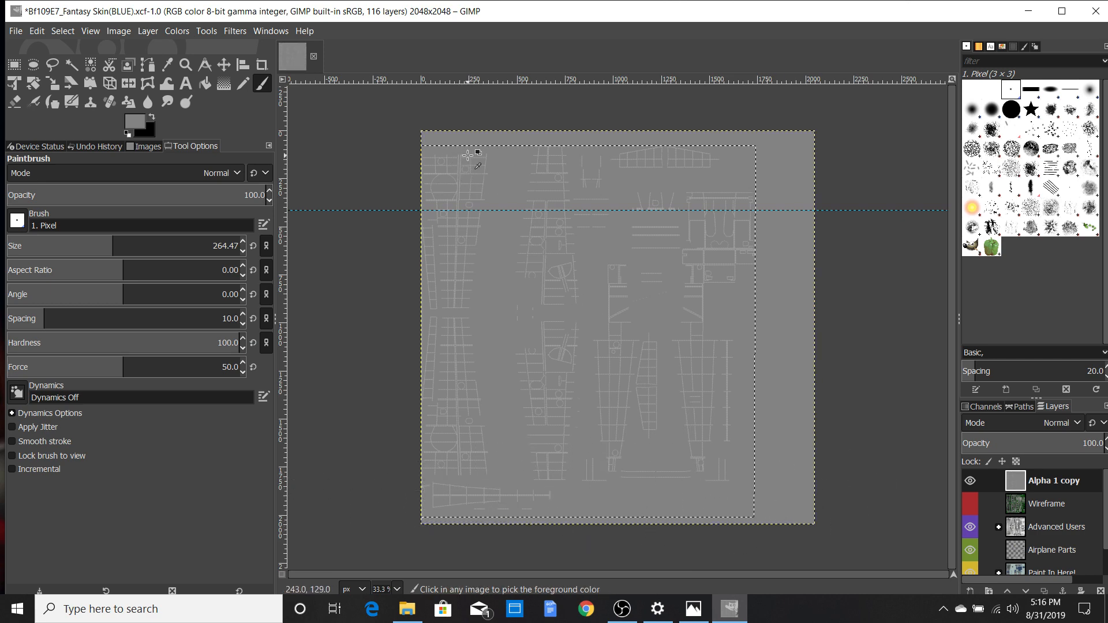
Step: Examine the wing and tailplane rivet lines and the repainted margins of the Alpha 1 copy layer at several magnifications
scroll(453, 162, "up", 3)
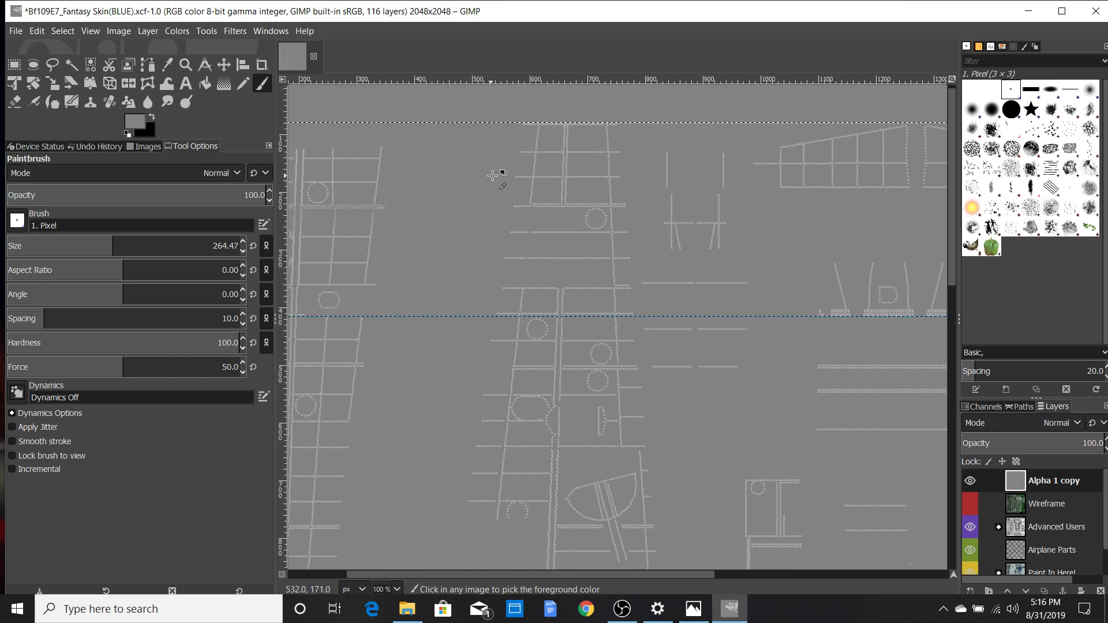
scroll(509, 180, "up", 1)
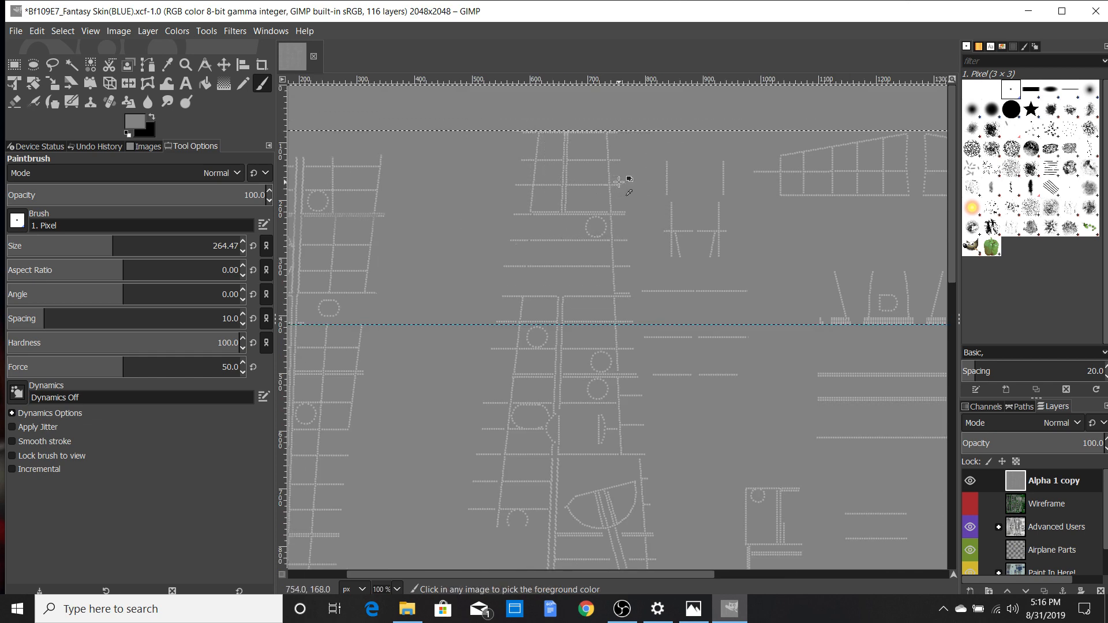
scroll(581, 185, "down", 2)
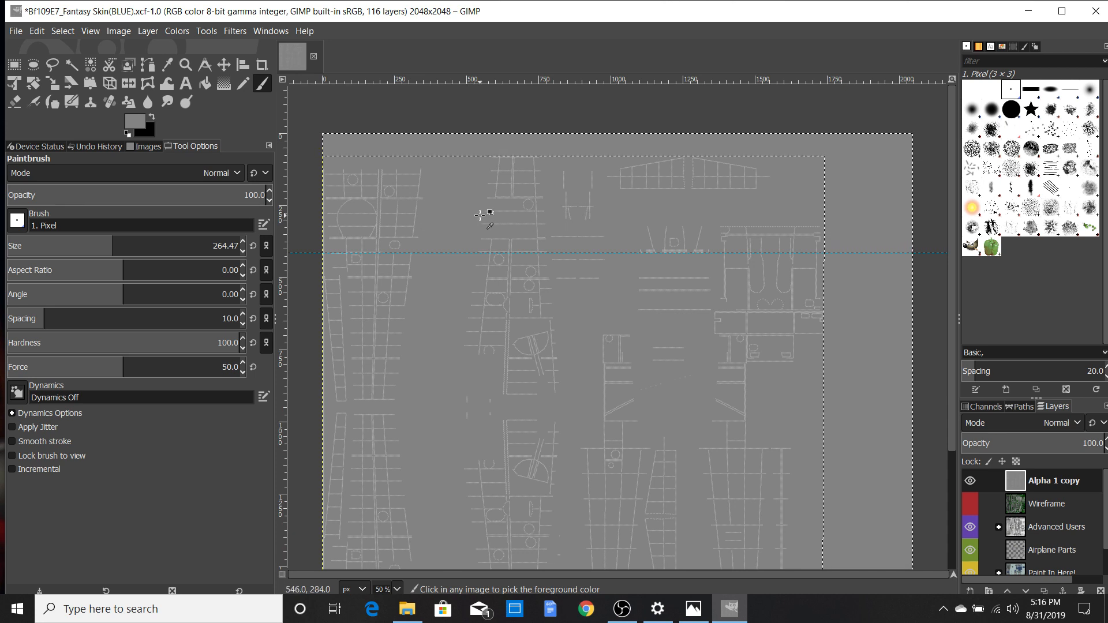
scroll(480, 215, "up", 1)
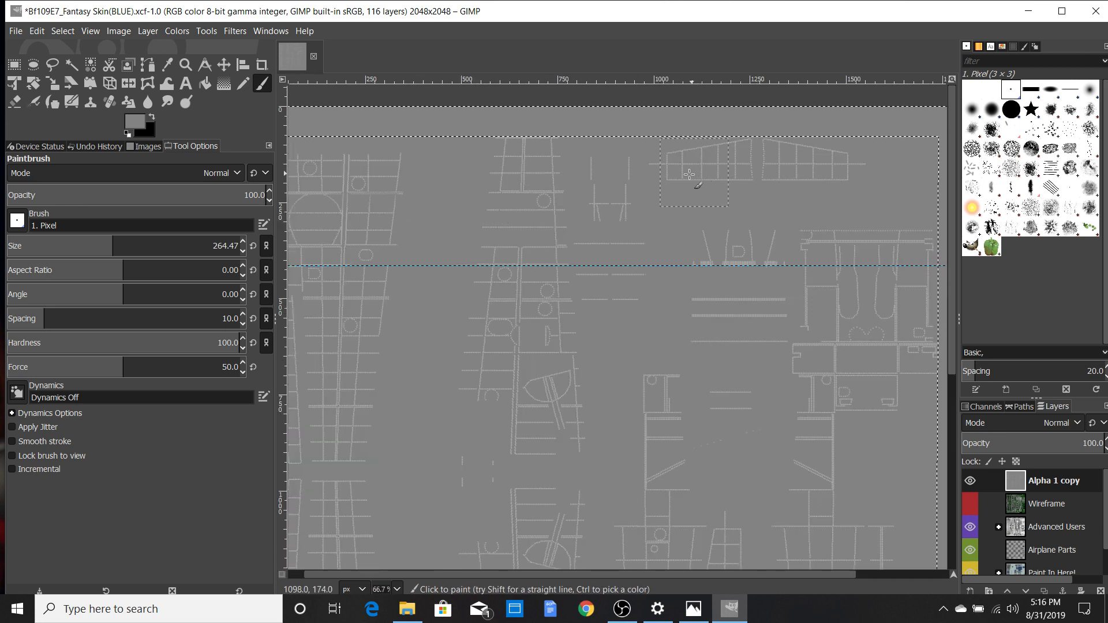
scroll(629, 187, "down", 1)
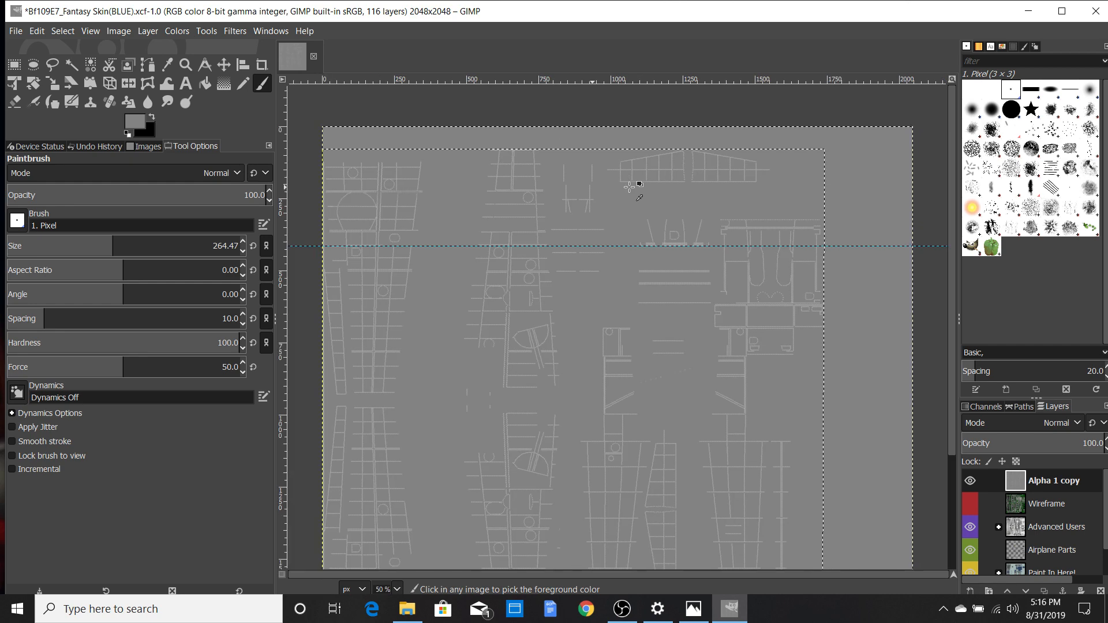
scroll(629, 187, "up", 1)
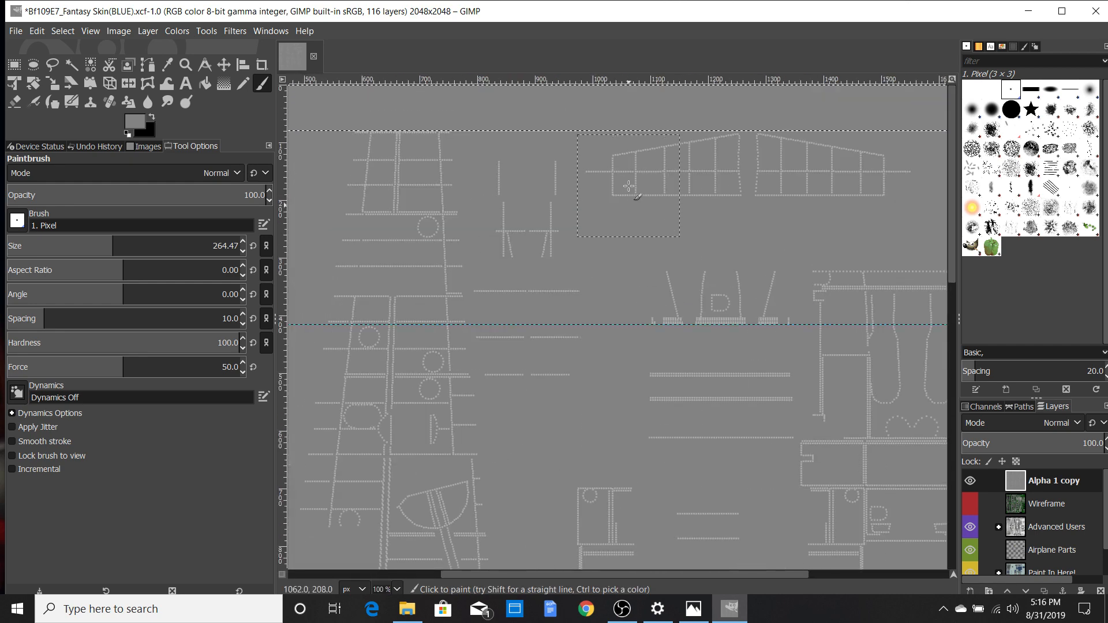
scroll(630, 187, "down", 1)
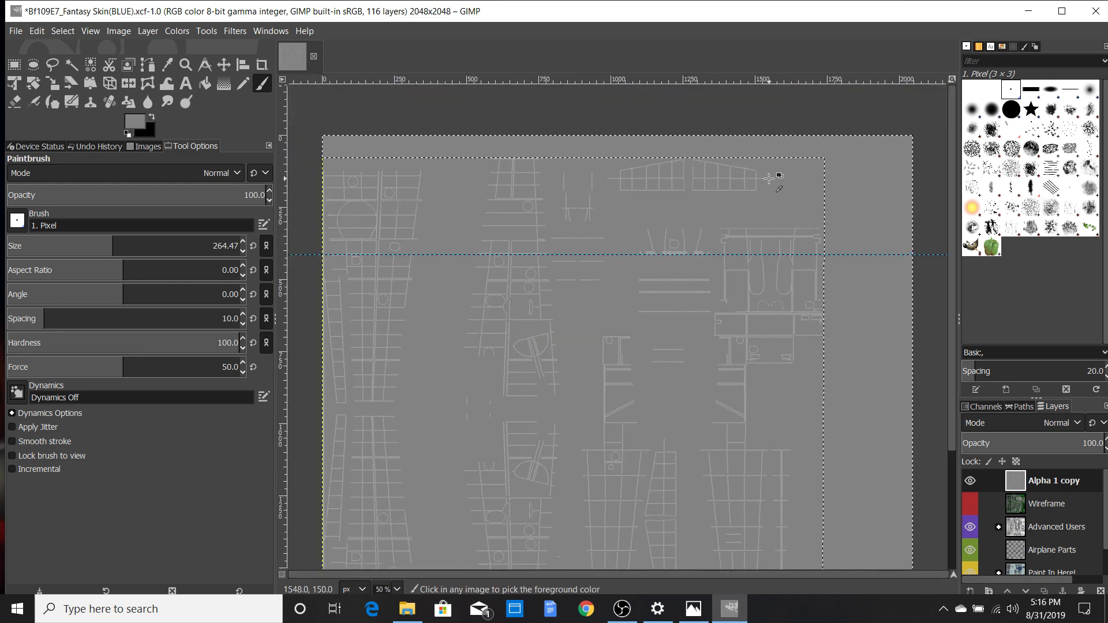
scroll(594, 168, "up", 2)
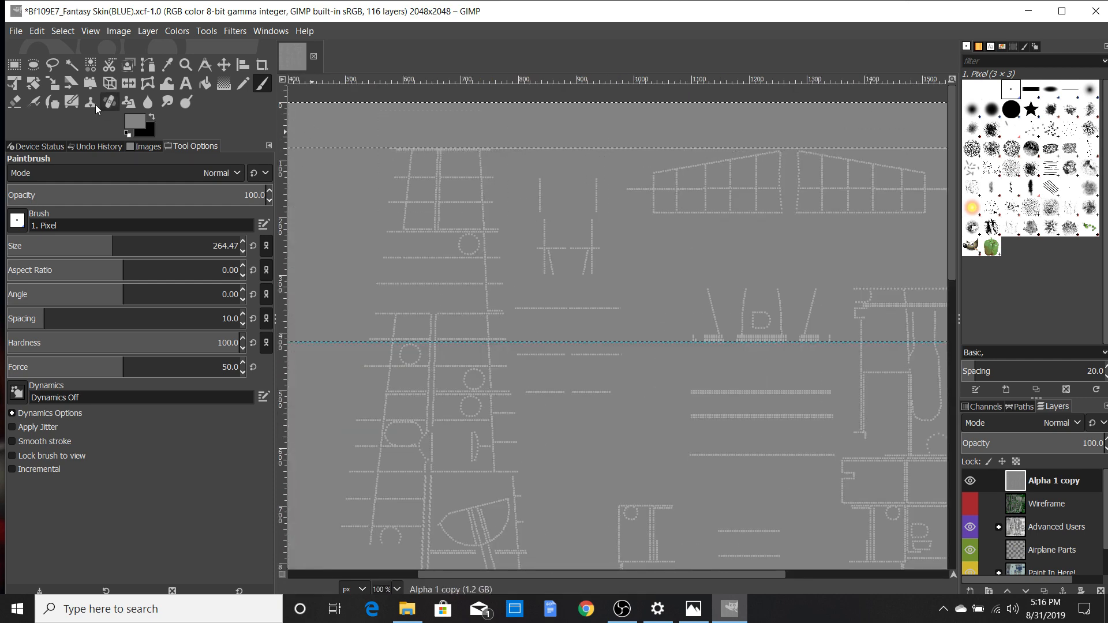
Step: Clear the selection and set the Paintbrush size to 60.92
left_click(70, 32)
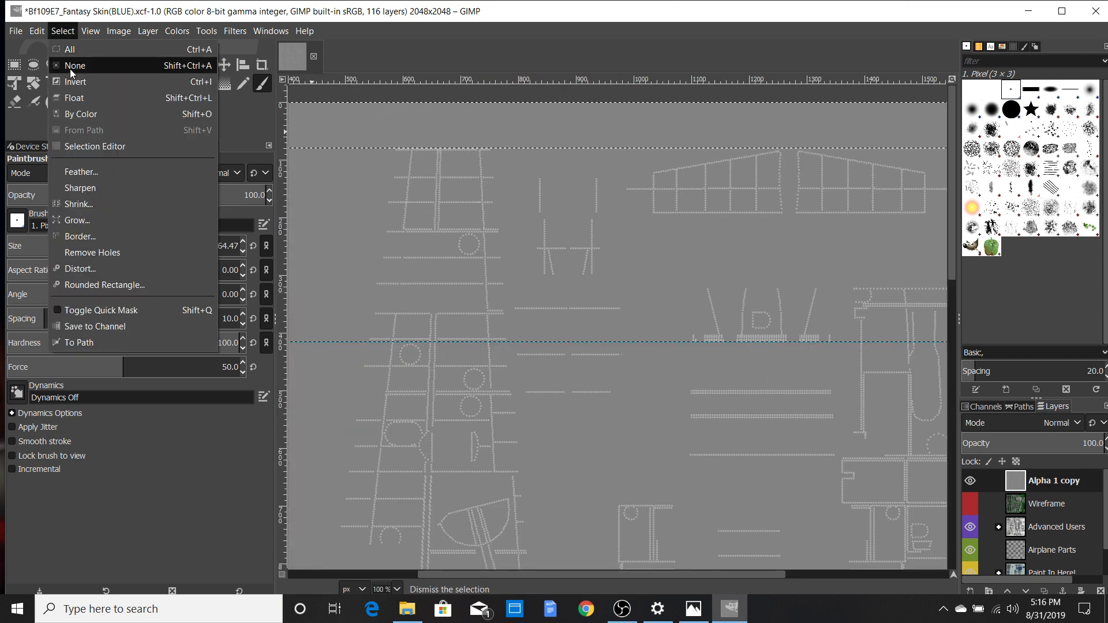
left_click(72, 67)
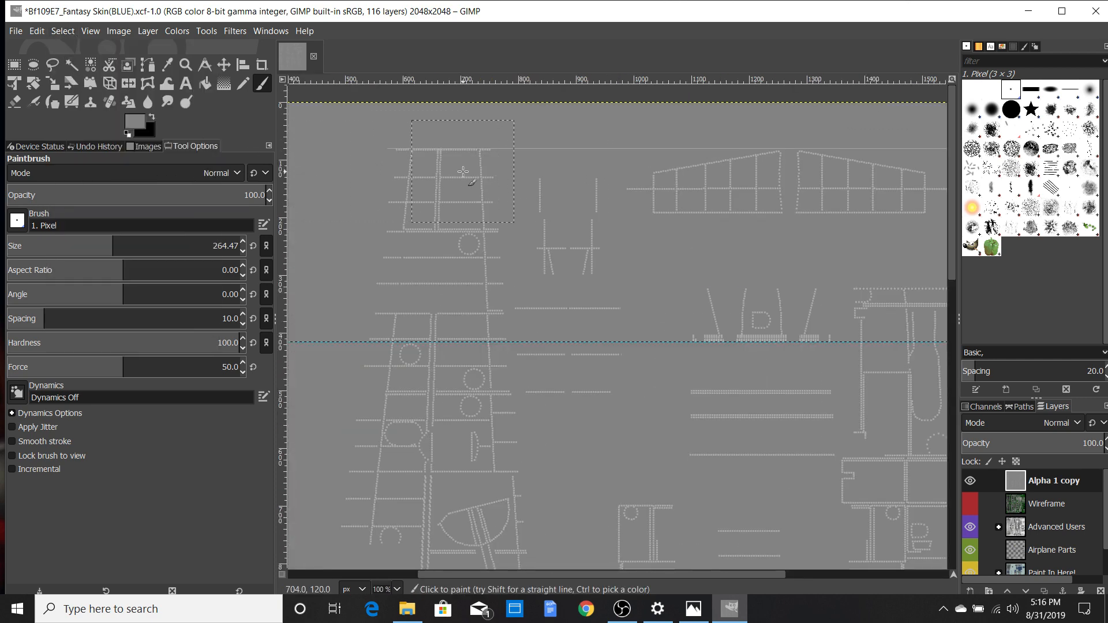
left_click(51, 243)
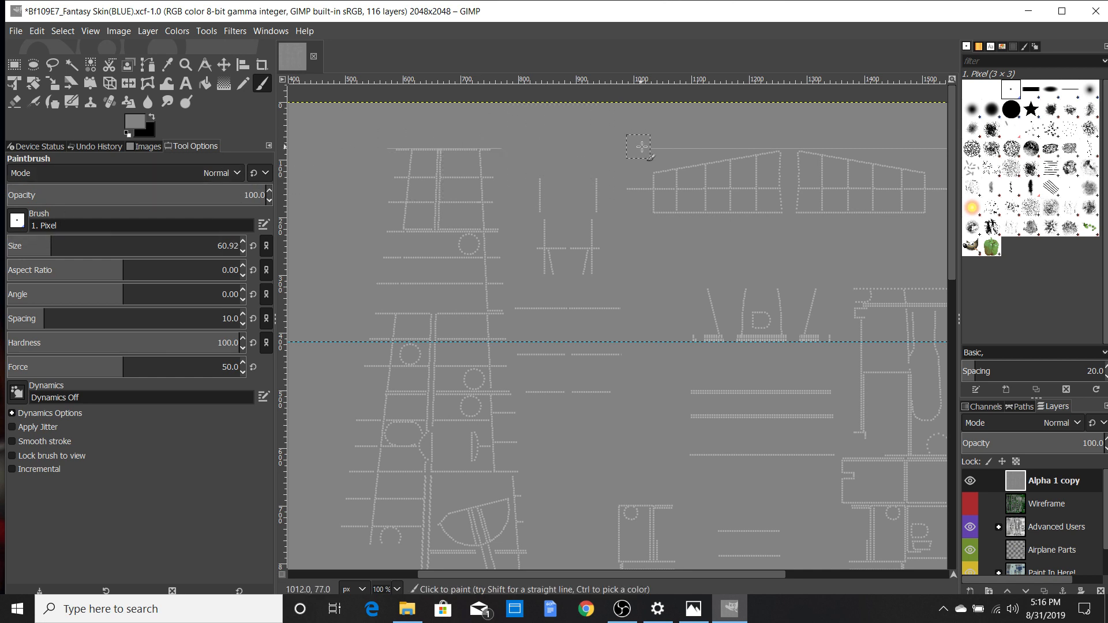
Step: Paint the darker grey over the thin leftover border line running above the two tailplane rivet grids, out to the margin beyond them
left_click_drag(712, 140, 790, 136)
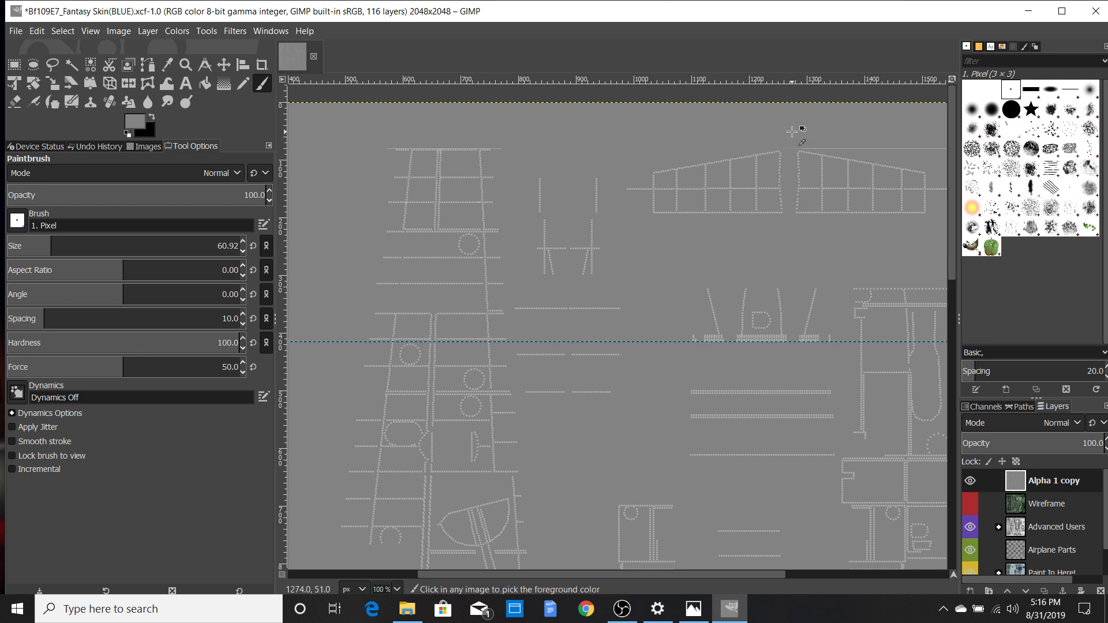
scroll(797, 129, "up", 3, "ctrl")
scroll(797, 129, "up", 3, "ctrl")
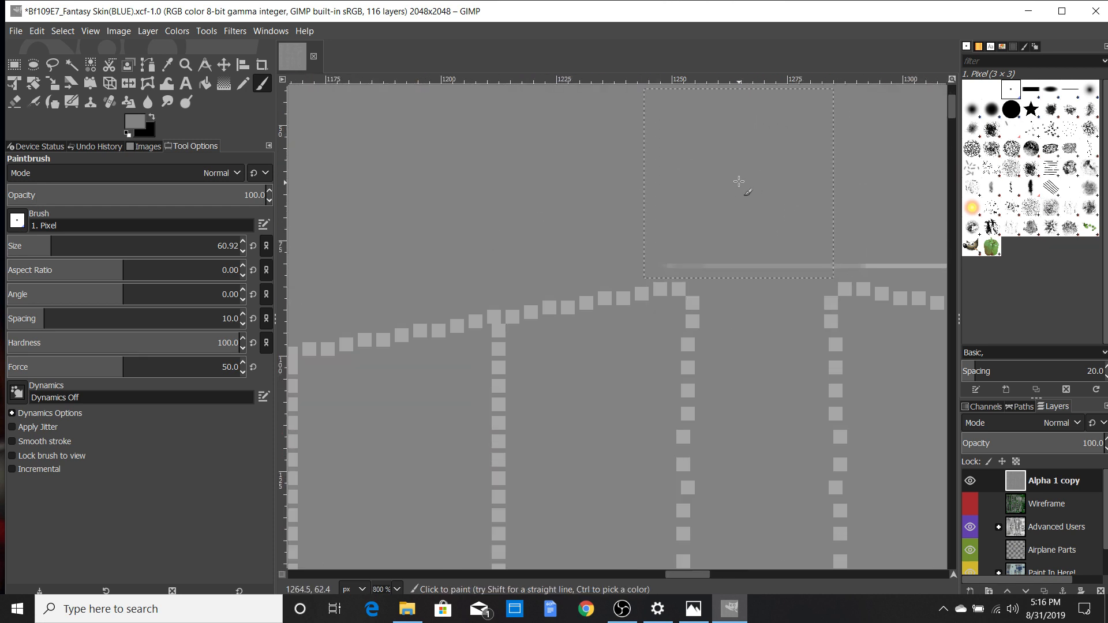
scroll(765, 170, "down", 4, "ctrl")
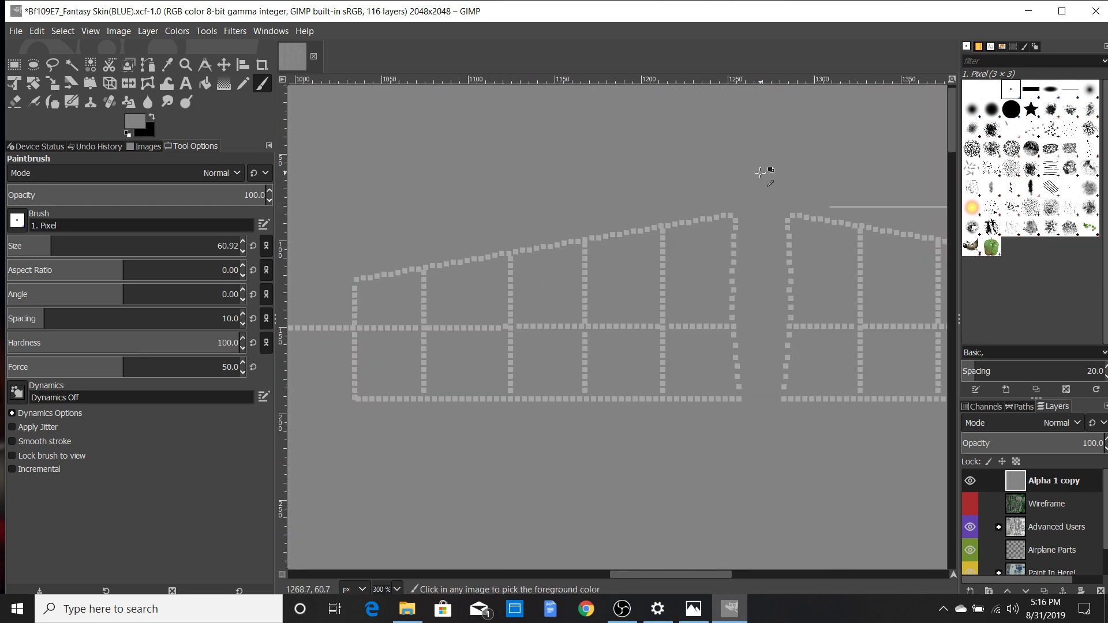
scroll(807, 169, "down", 1, "ctrl")
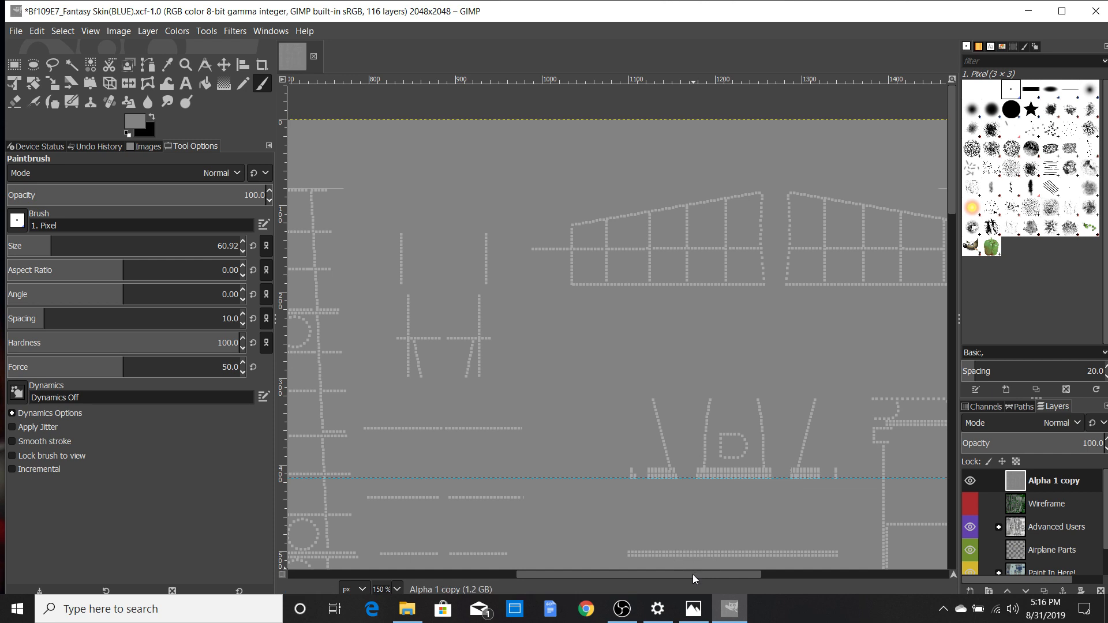
left_click_drag(692, 573, 759, 579)
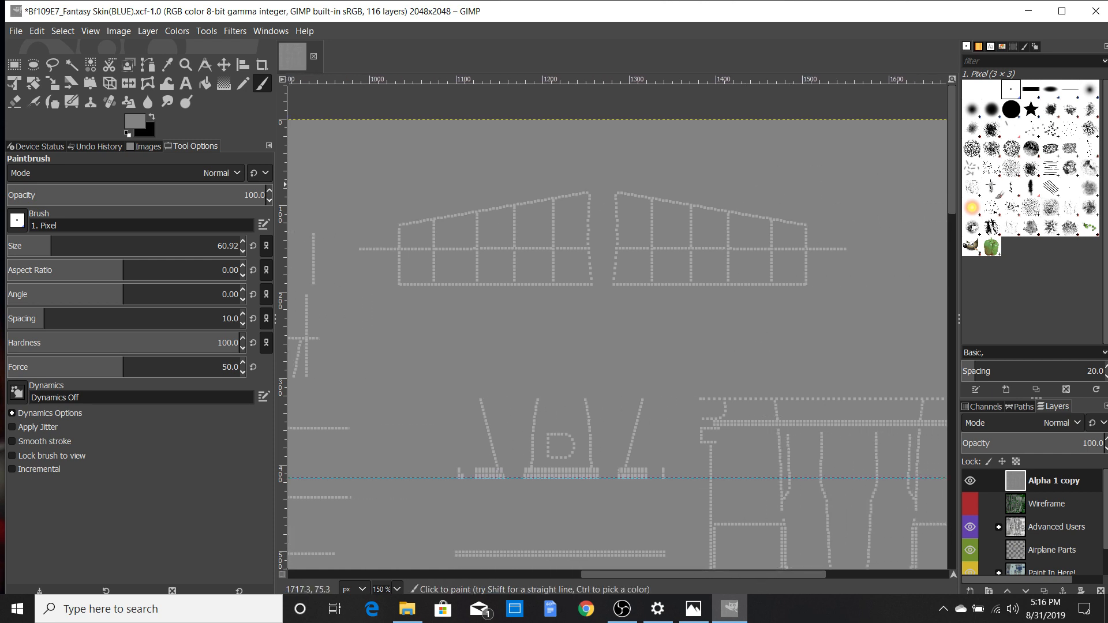
left_click_drag(719, 574, 842, 574)
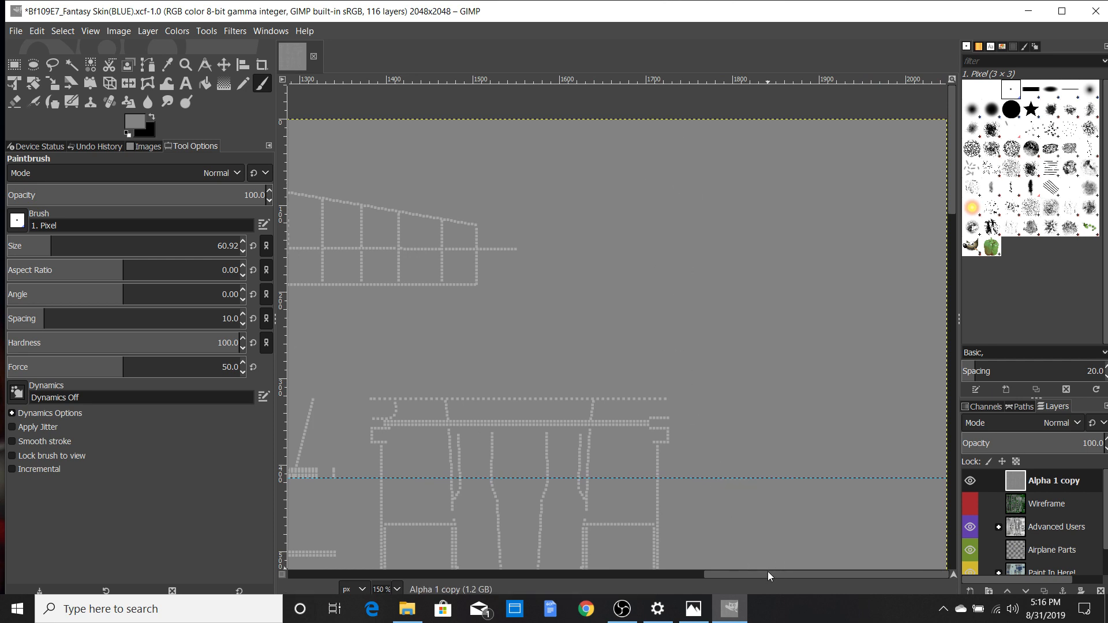
Step: Paint the darker grey over both protruding ends of the thin leftover line above the upper wing rivet grid on the Alpha 1 copy layer
left_click_drag(768, 573, 461, 521)
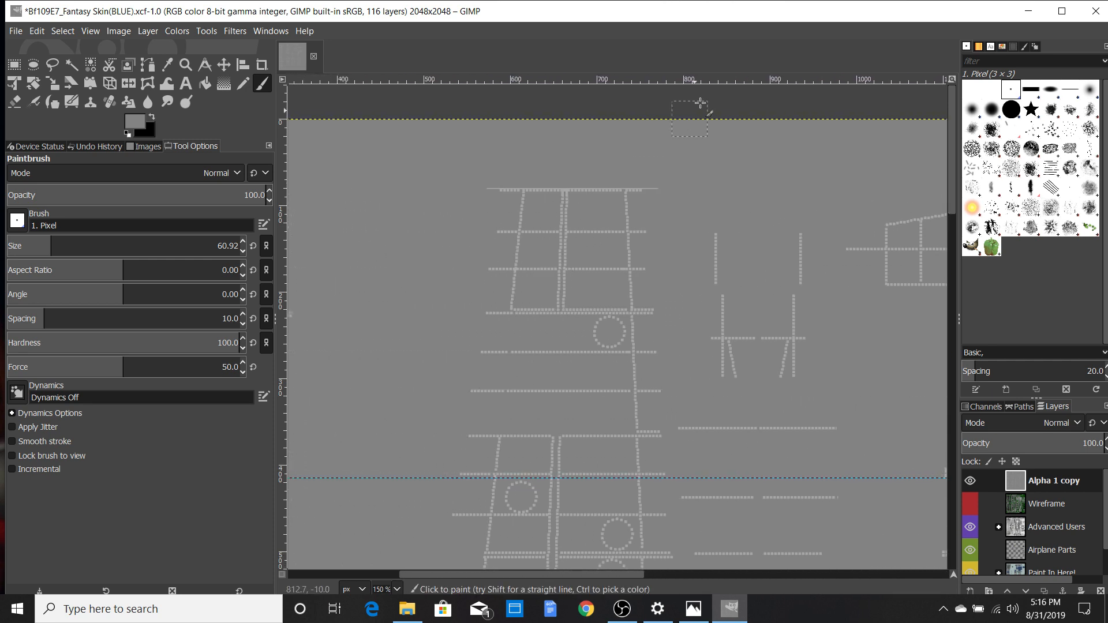
scroll(669, 162, "up", 2)
scroll(669, 161, "up", 1)
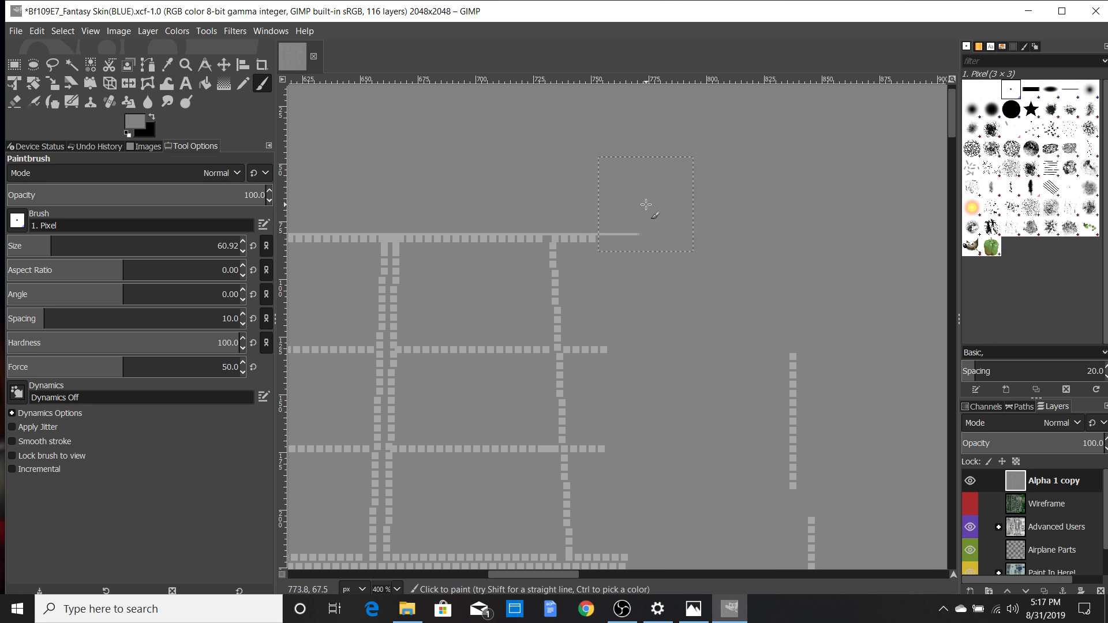
scroll(649, 205, "down", 3)
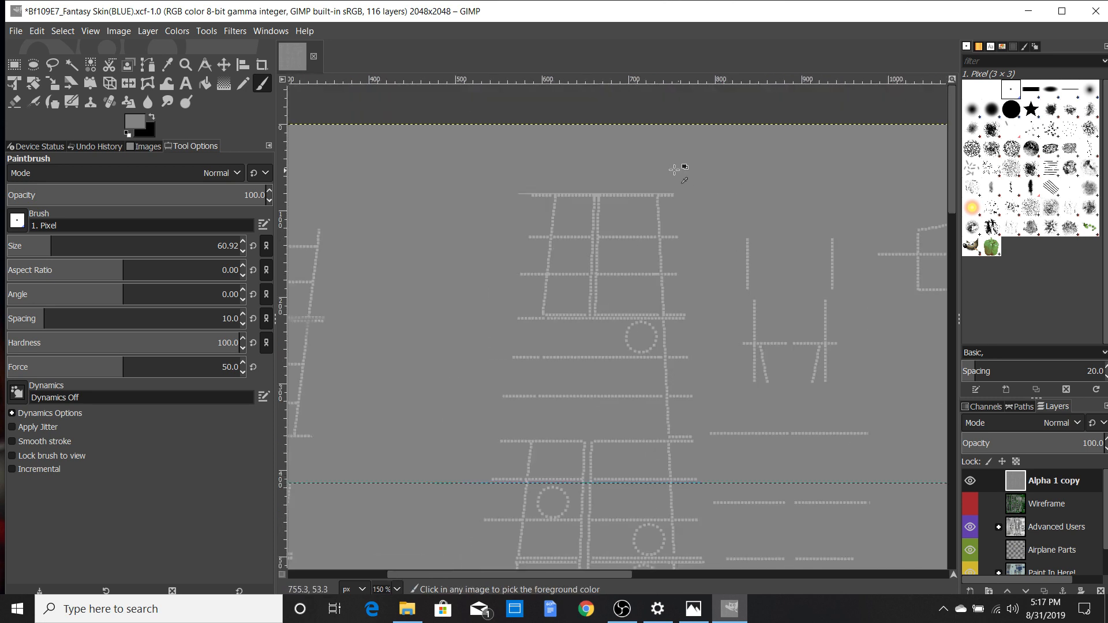
scroll(491, 167, "up", 3)
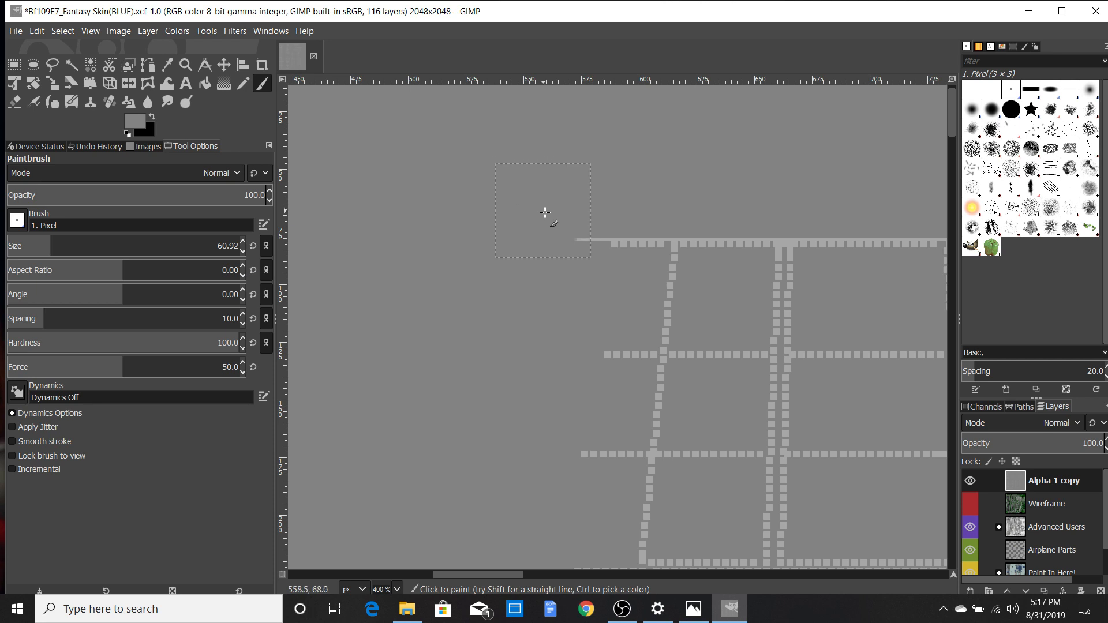
key("ctrl+z")
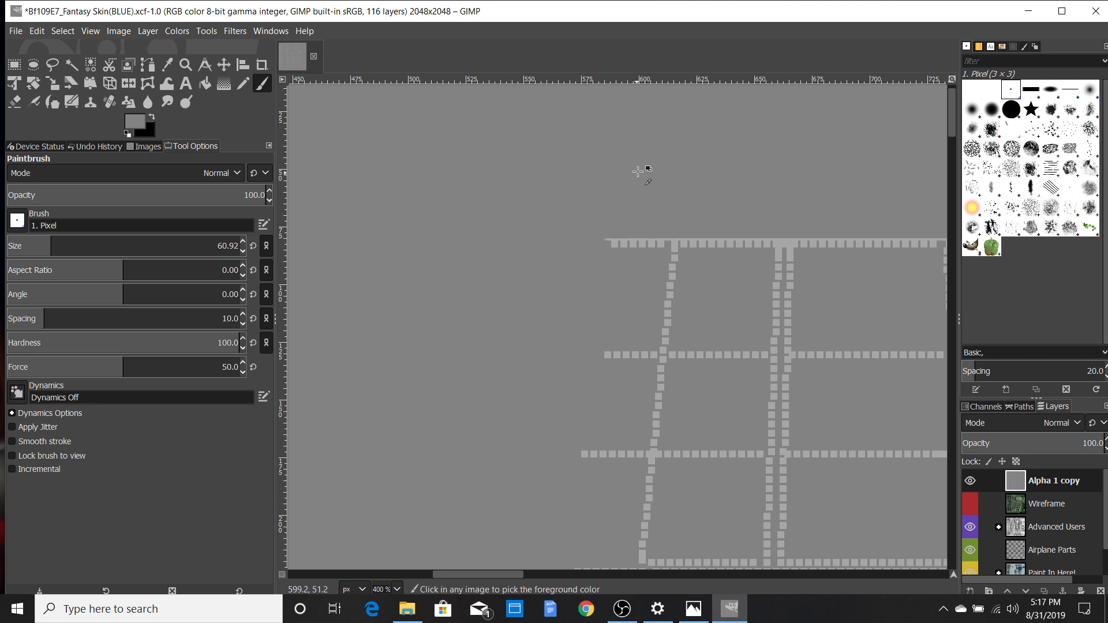
scroll(638, 172, "down", 3)
scroll(718, 173, "down", 2)
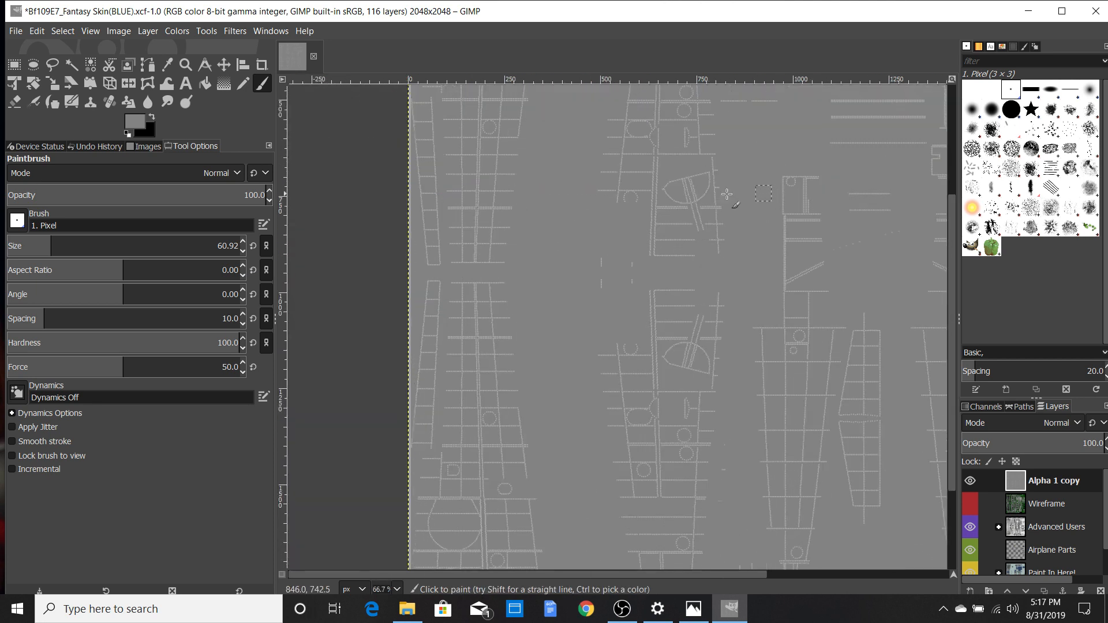
scroll(715, 199, "down", 2)
scroll(715, 262, "up", 1)
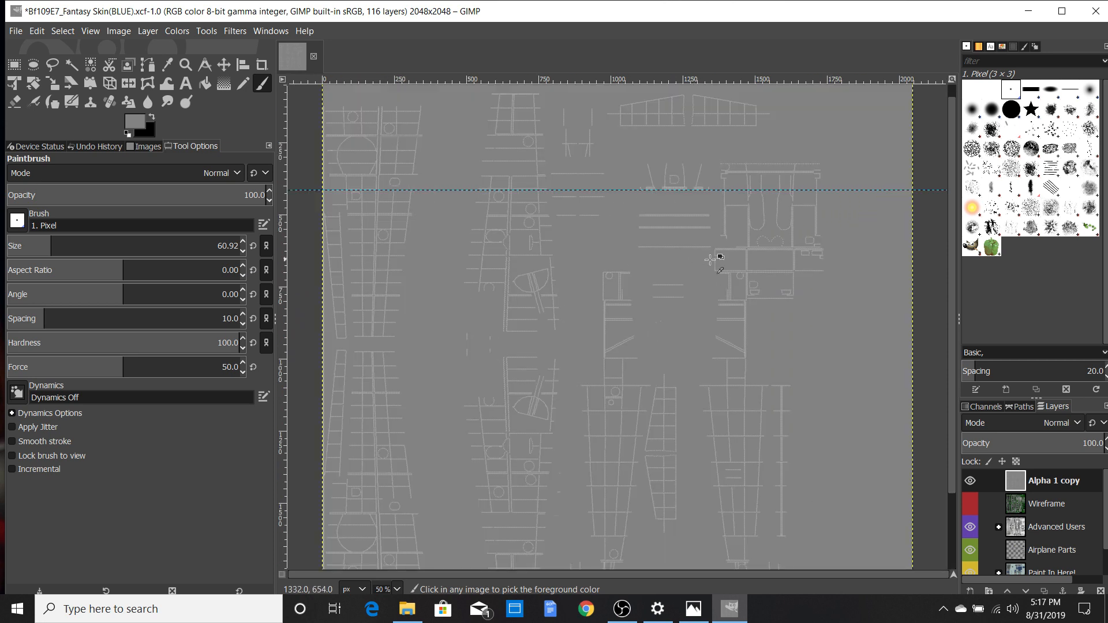
scroll(710, 260, "down", 1)
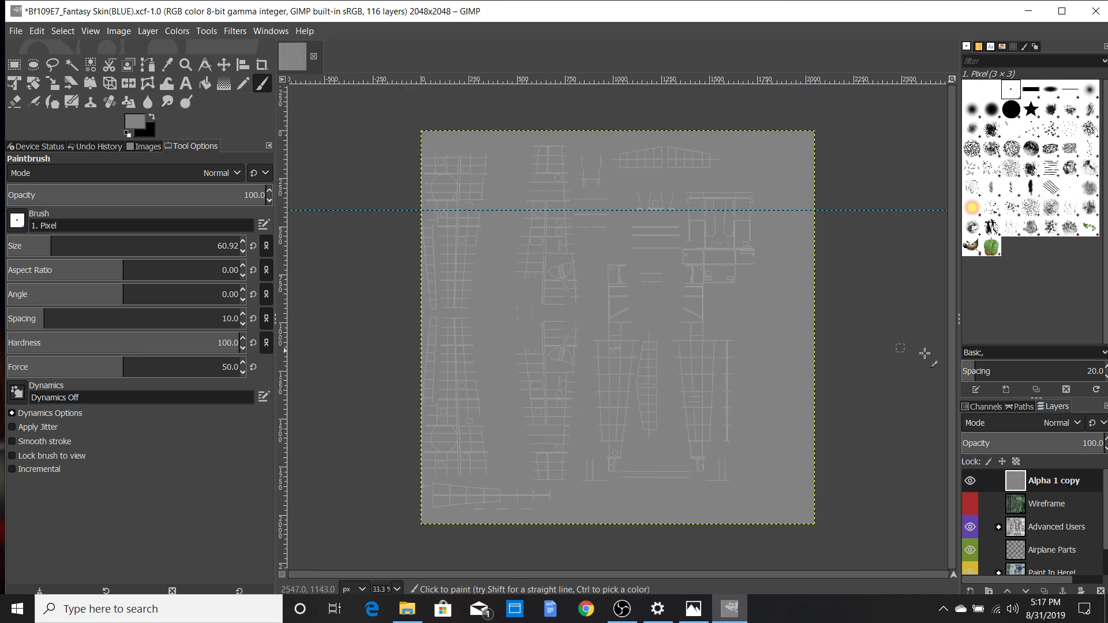
Step: Create a channel from the Alpha 1 copy layer and hide that new channel
left_click(1043, 483)
left_click_drag(1043, 483, 1016, 559)
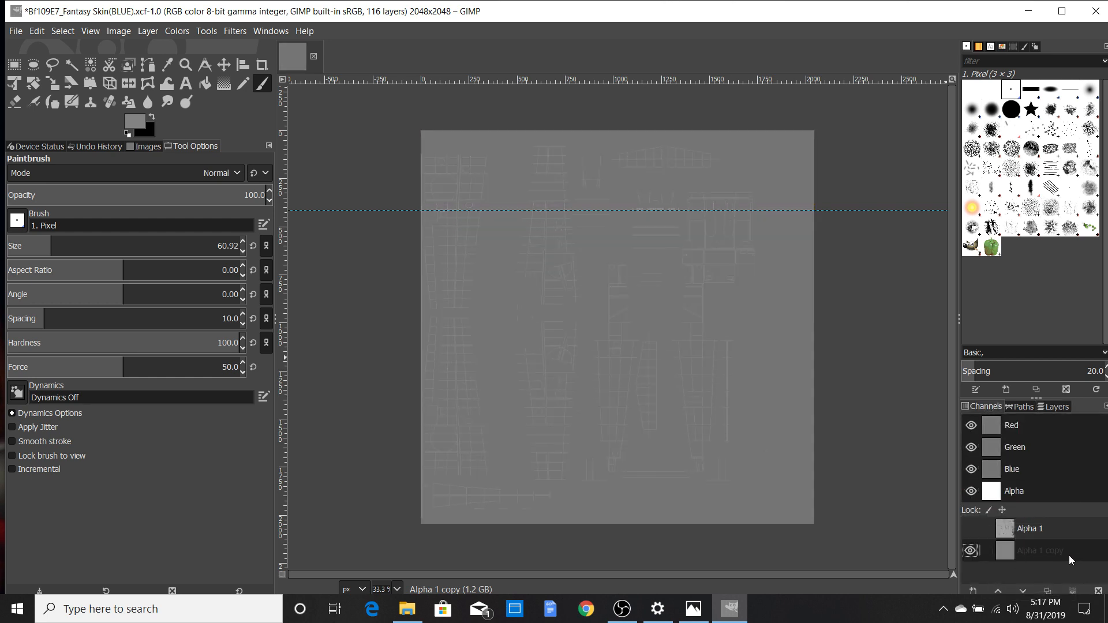
left_click(970, 551)
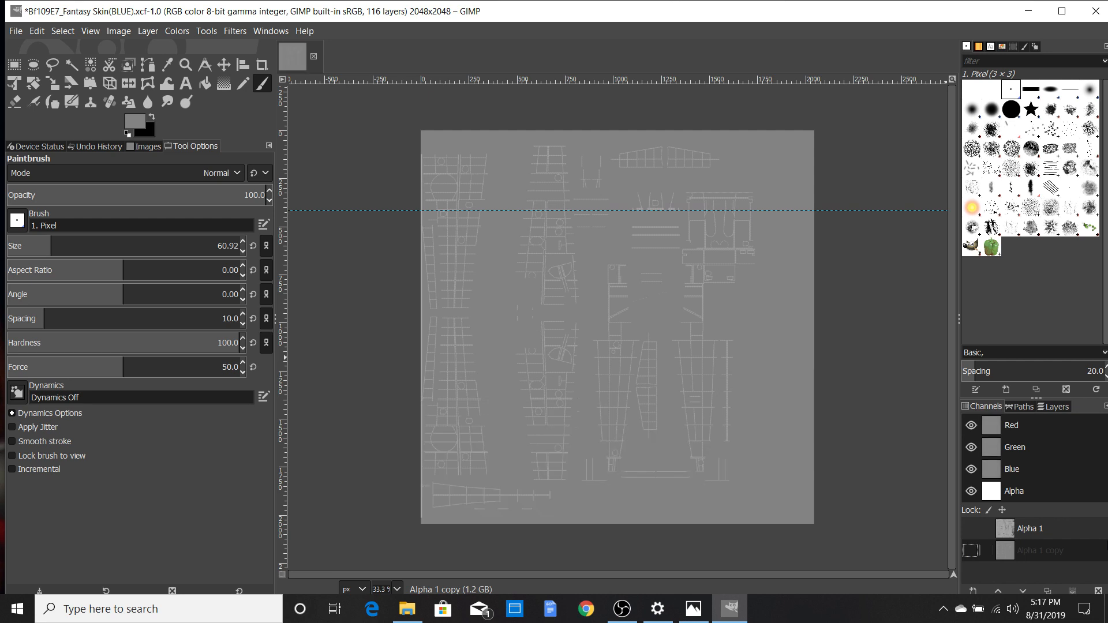
Step: Hide the Alpha 1 copy layer and flatten the image into a single Background layer
left_click(1057, 406)
left_click(972, 482)
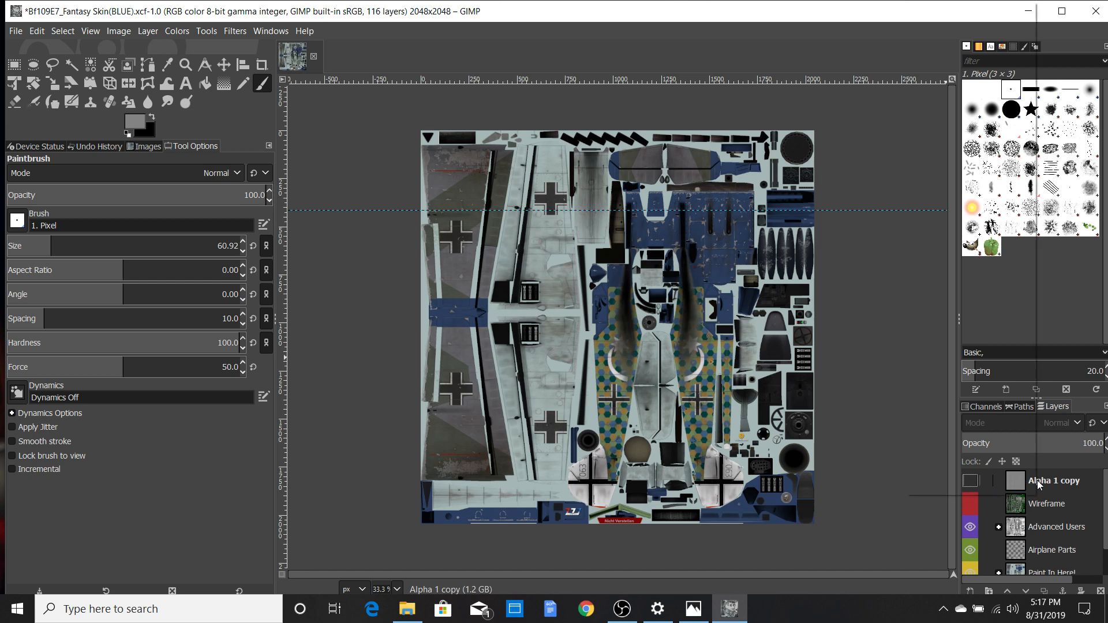
right_click(1036, 484)
left_click(1005, 491)
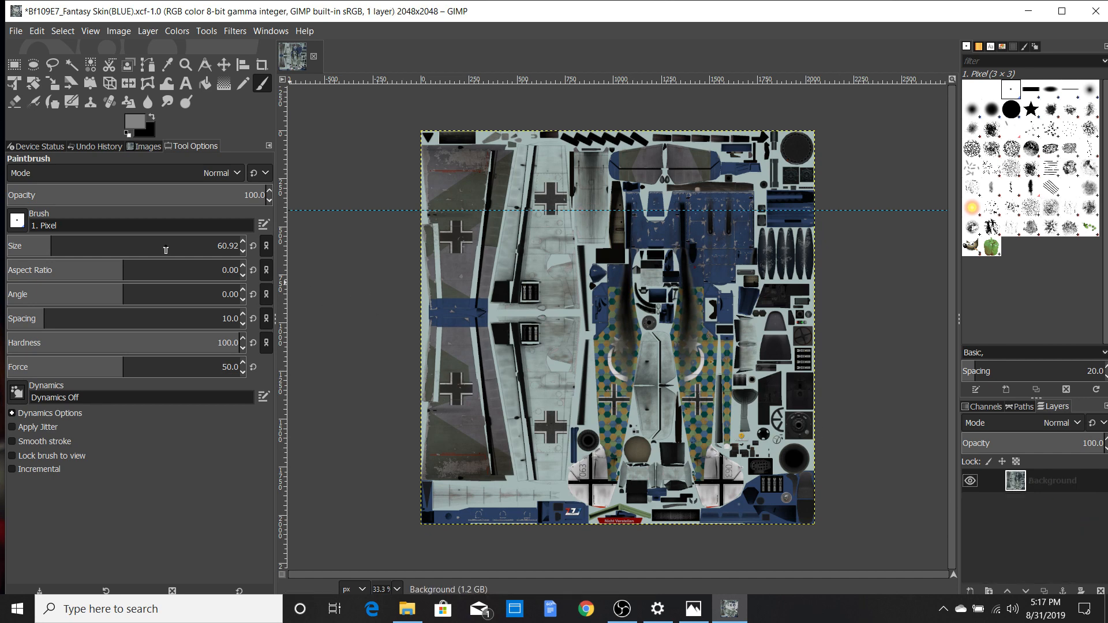
Step: Add a layer mask to the Background layer, initialized from the Alpha 1 copy channel without inverting it
left_click(151, 33)
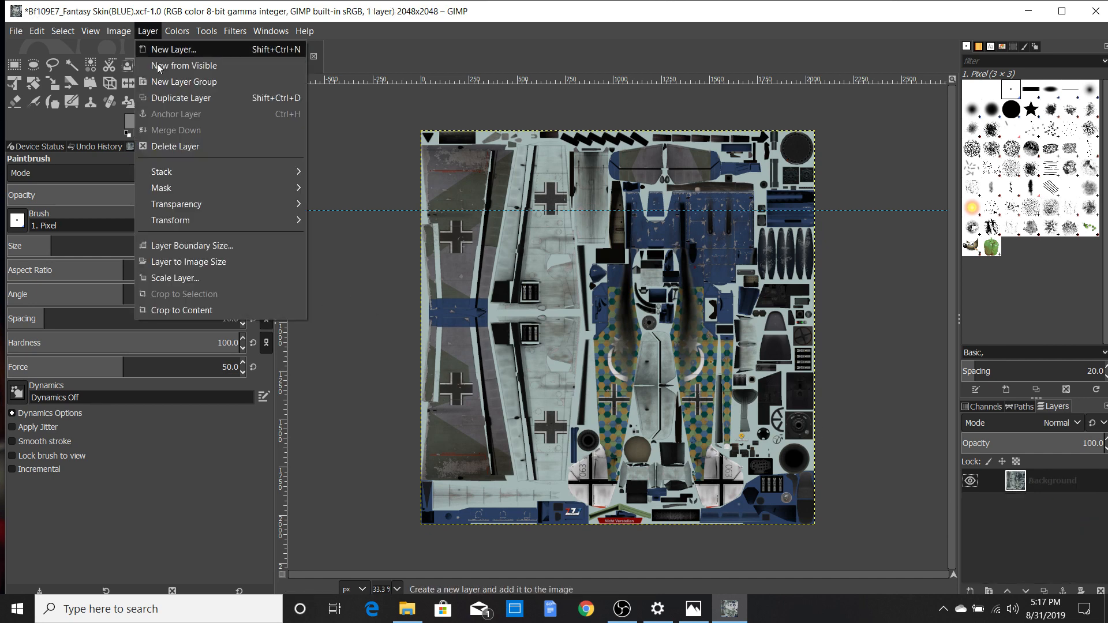
mouse_move(170, 186)
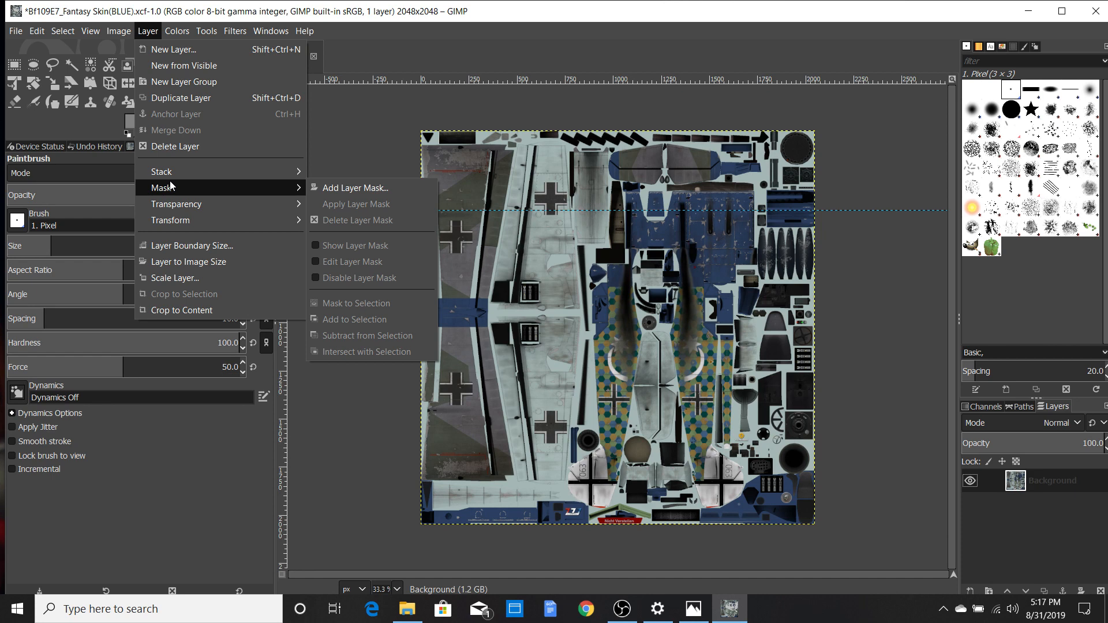
left_click(336, 187)
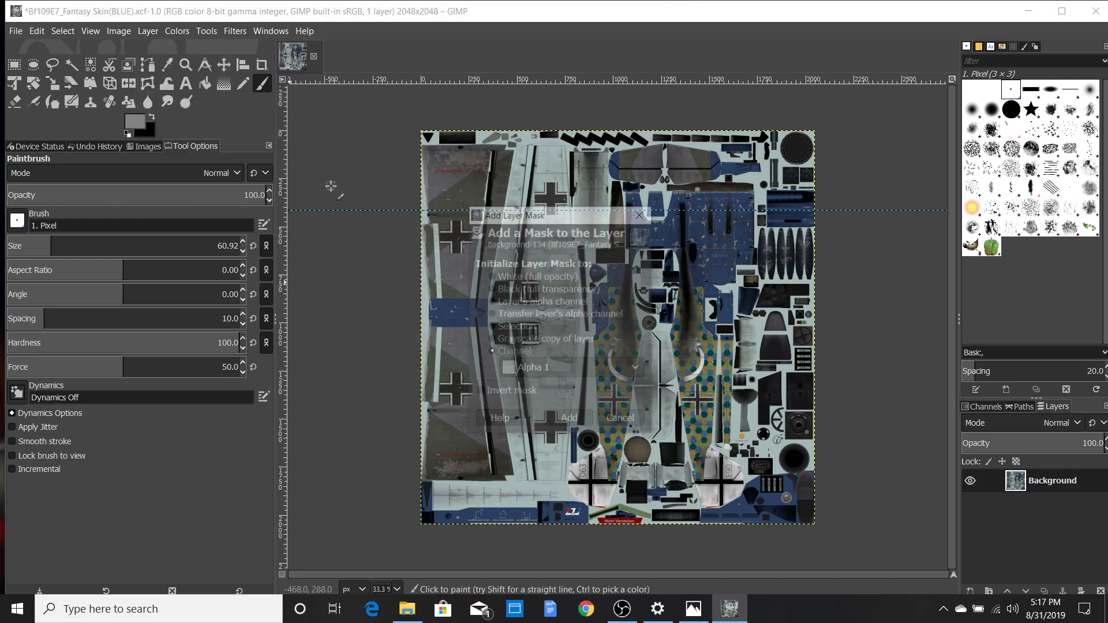
left_click(576, 365)
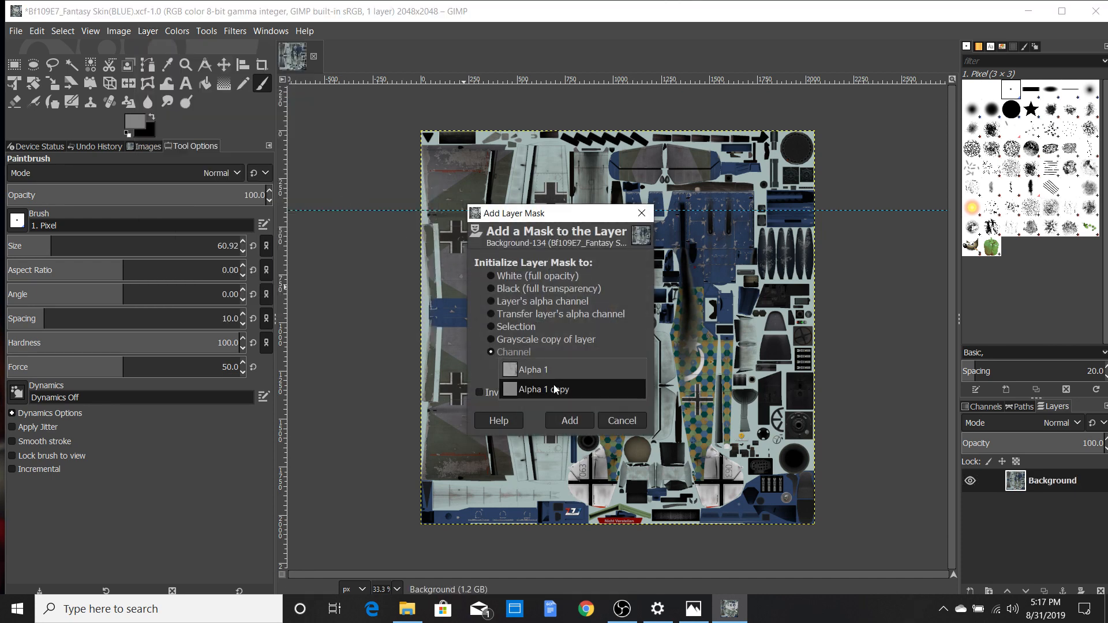
left_click(982, 407)
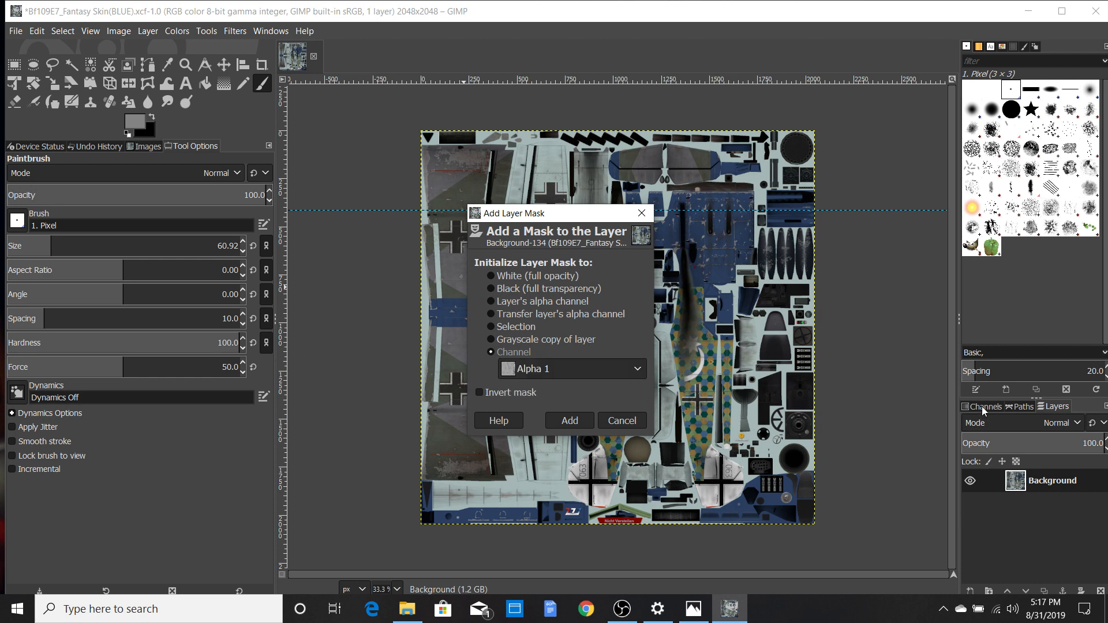
left_click(982, 406)
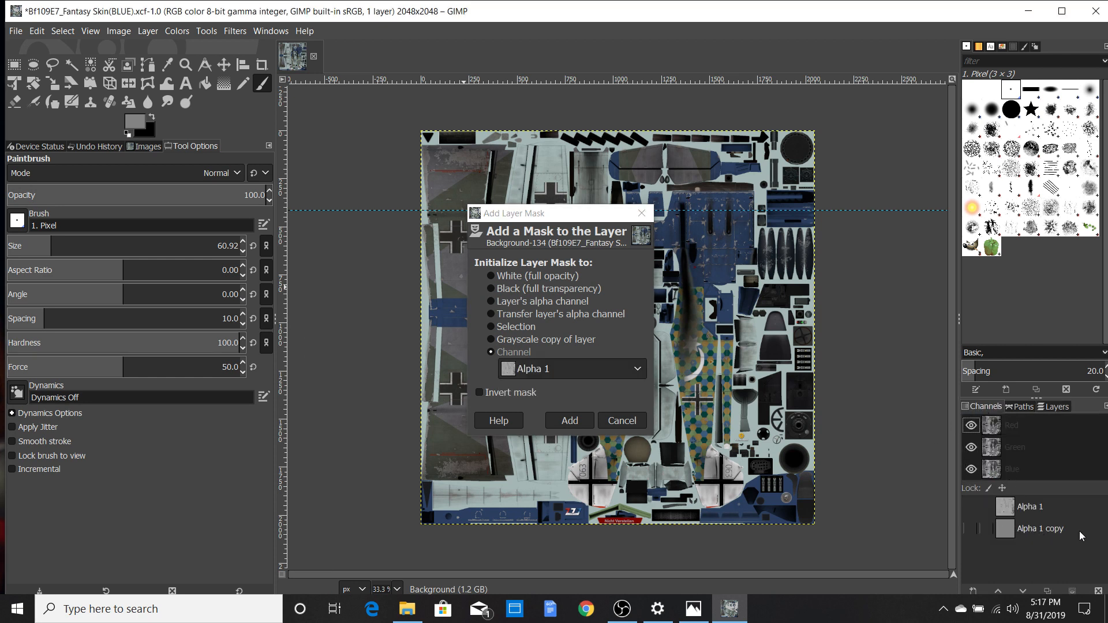
left_click(588, 368)
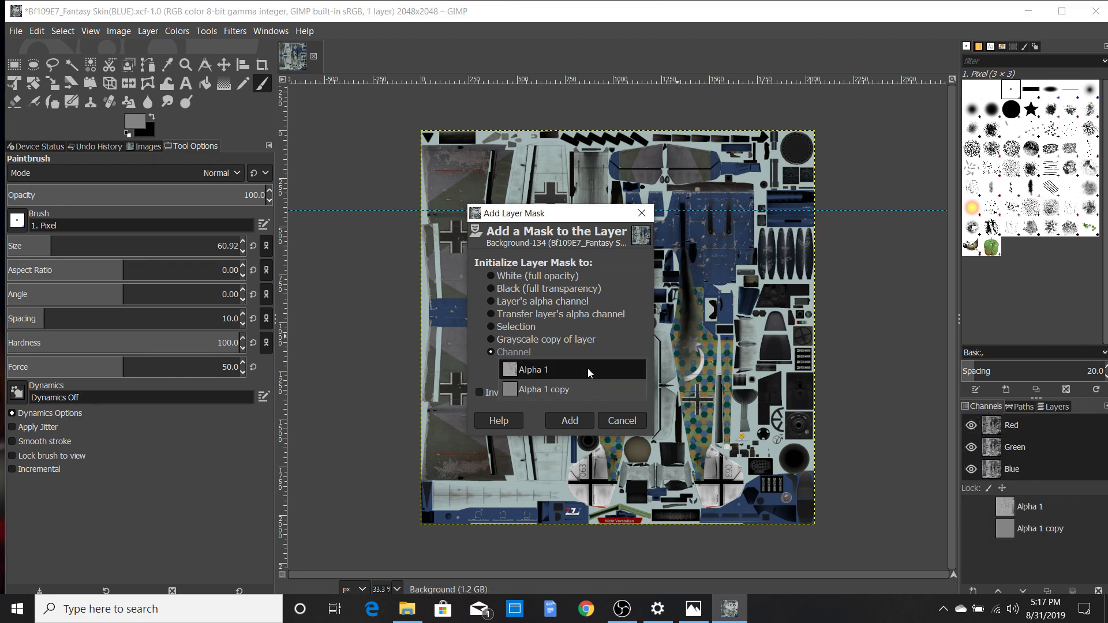
left_click(559, 389)
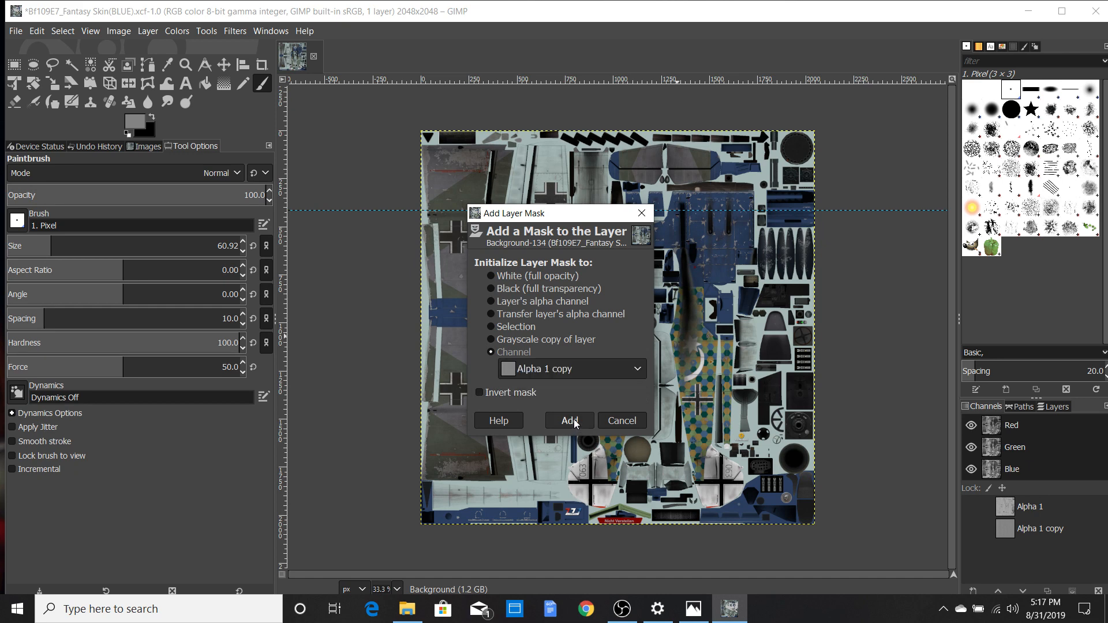
left_click(570, 421)
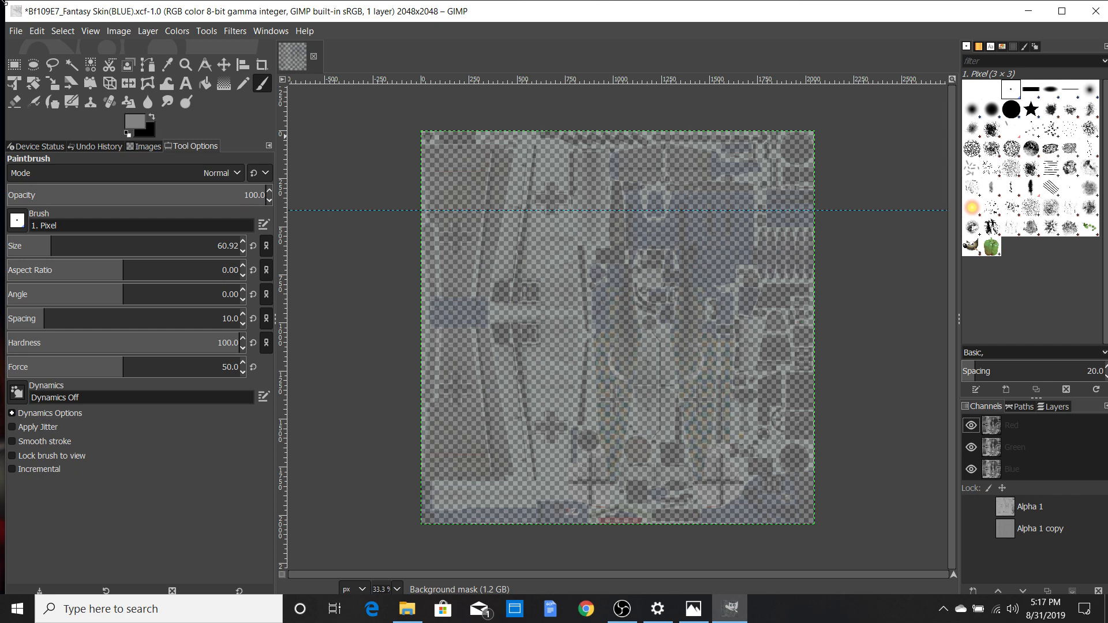
Step: Export the masked image to the Desktop as Bf109E7_Fantasy Skin(BLUE)2.bmp, keeping the offered BMP options
left_click(15, 32)
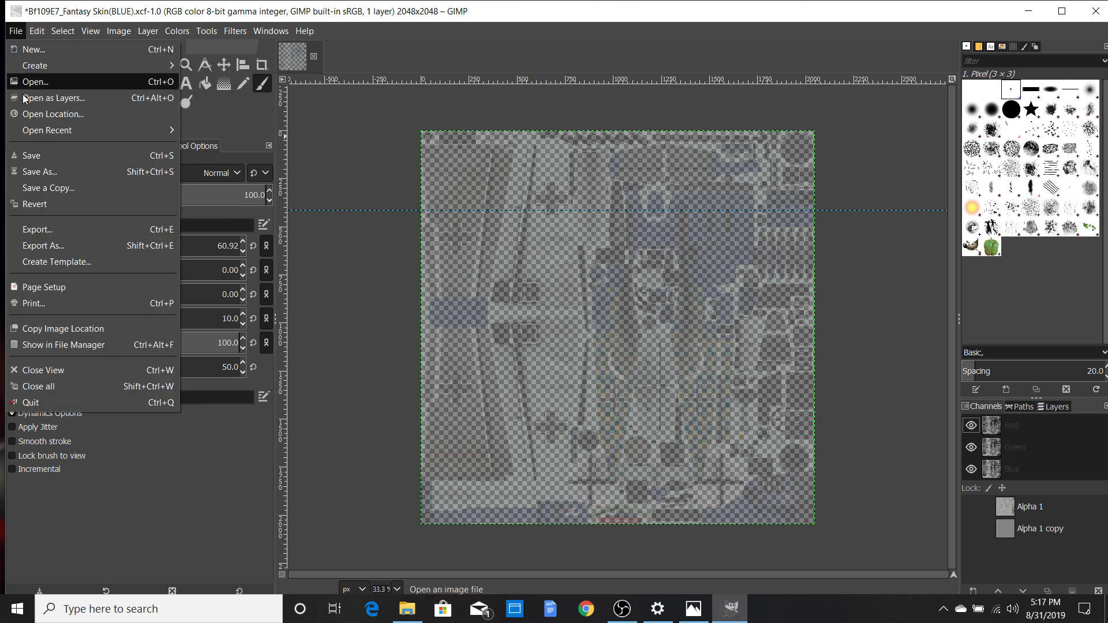
left_click(31, 247)
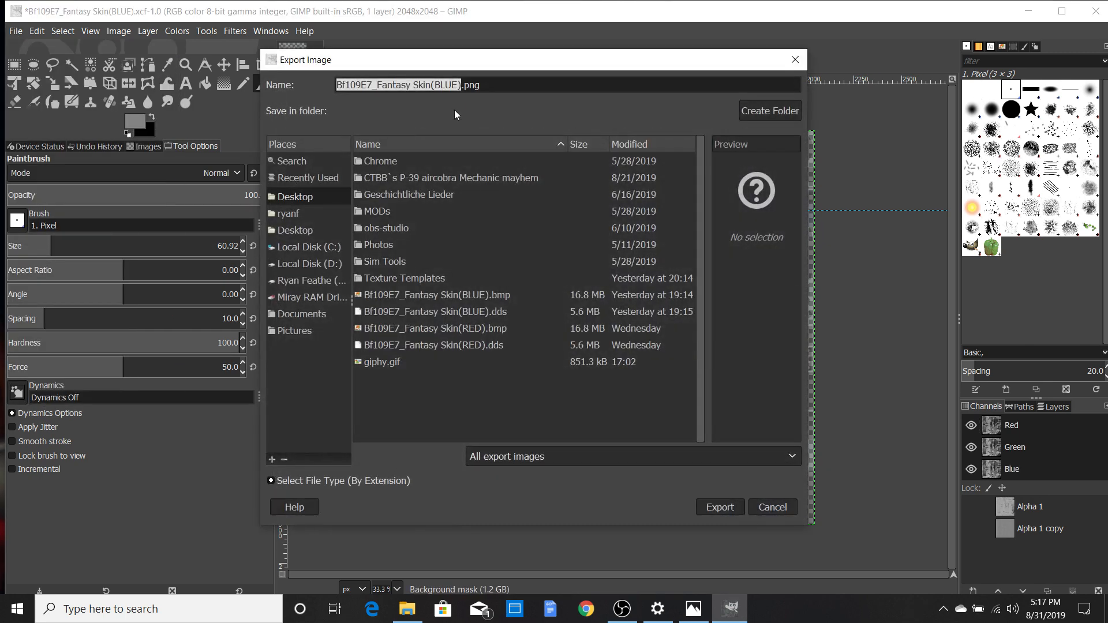
left_click(488, 87)
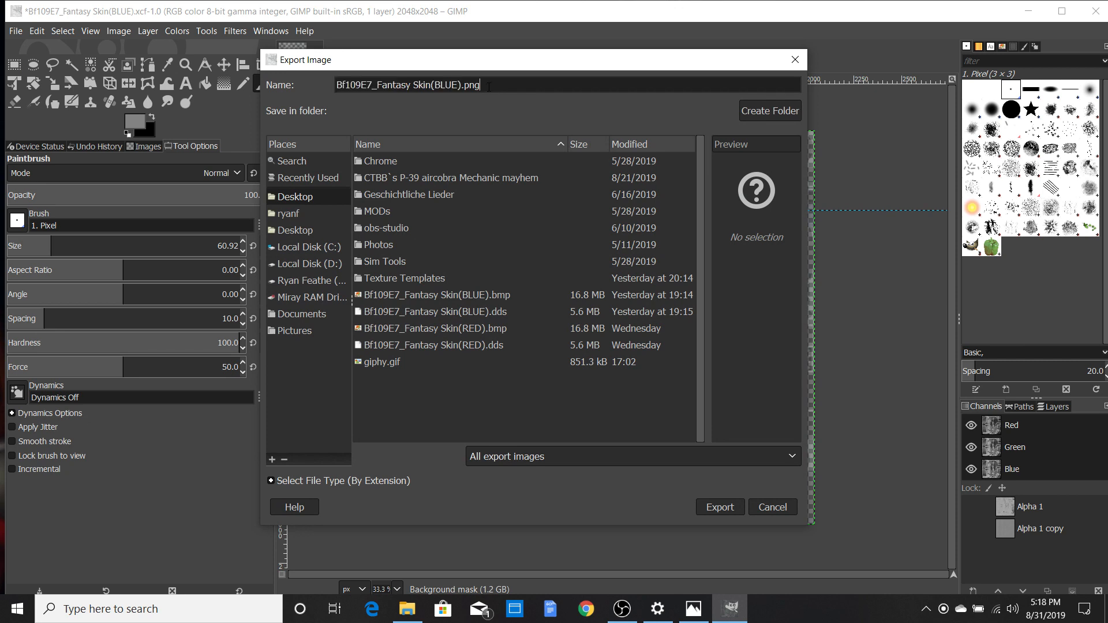
key("BackSpace")
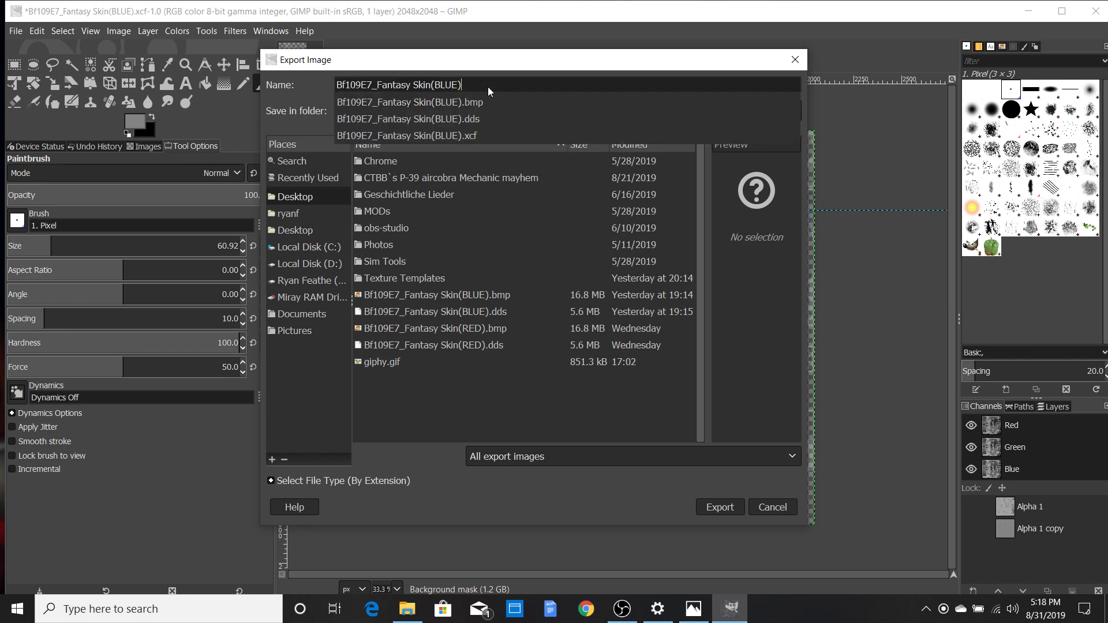
type("2")
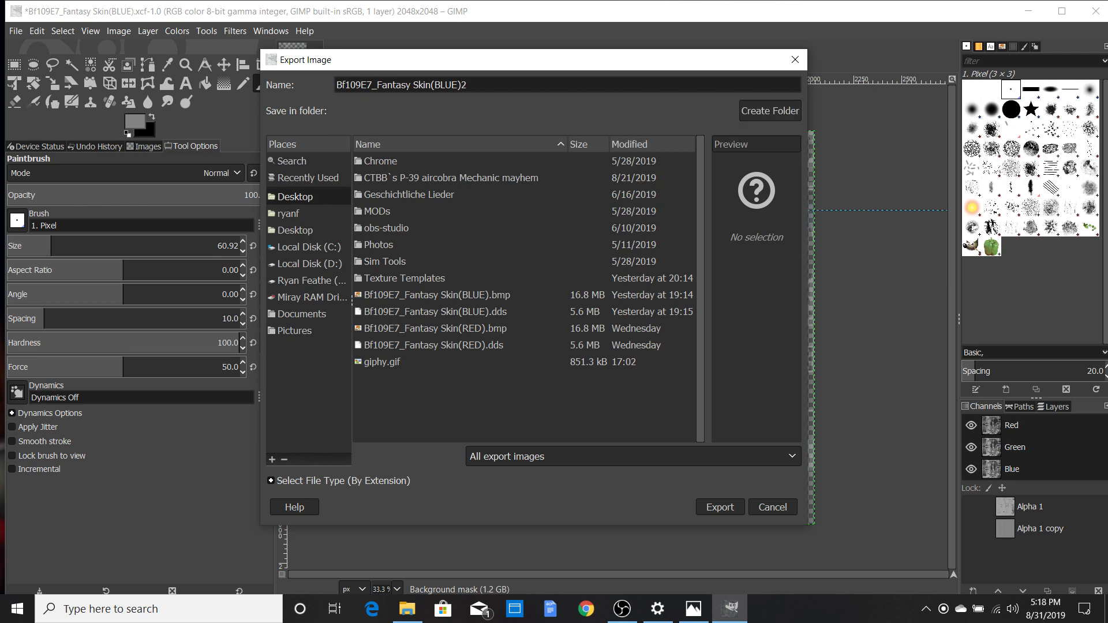
type("bmp")
left_click(713, 508)
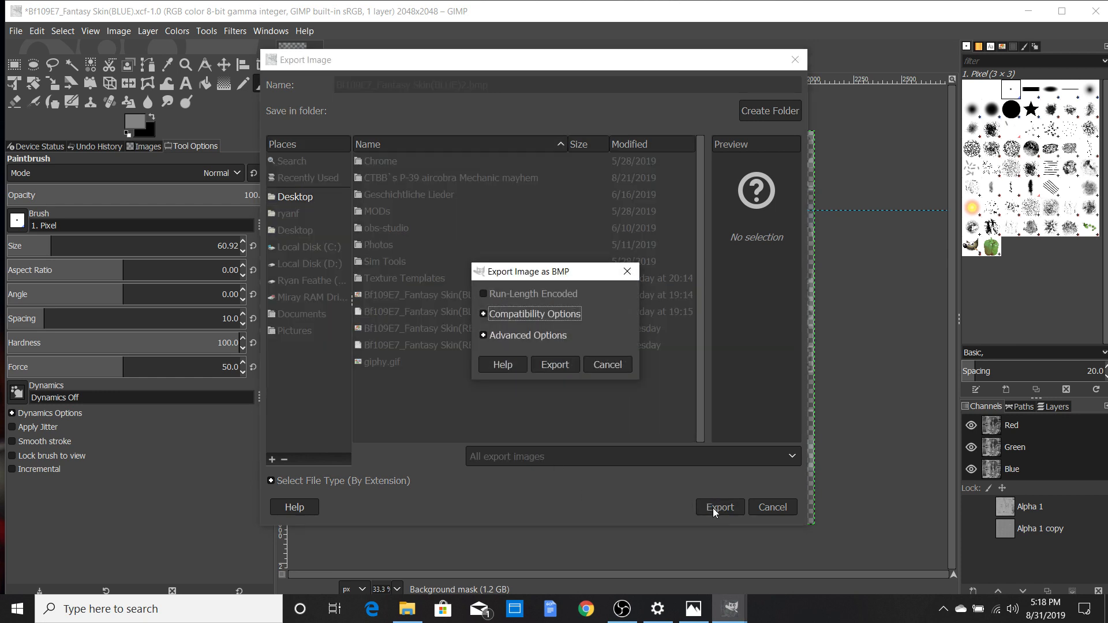
left_click(555, 364)
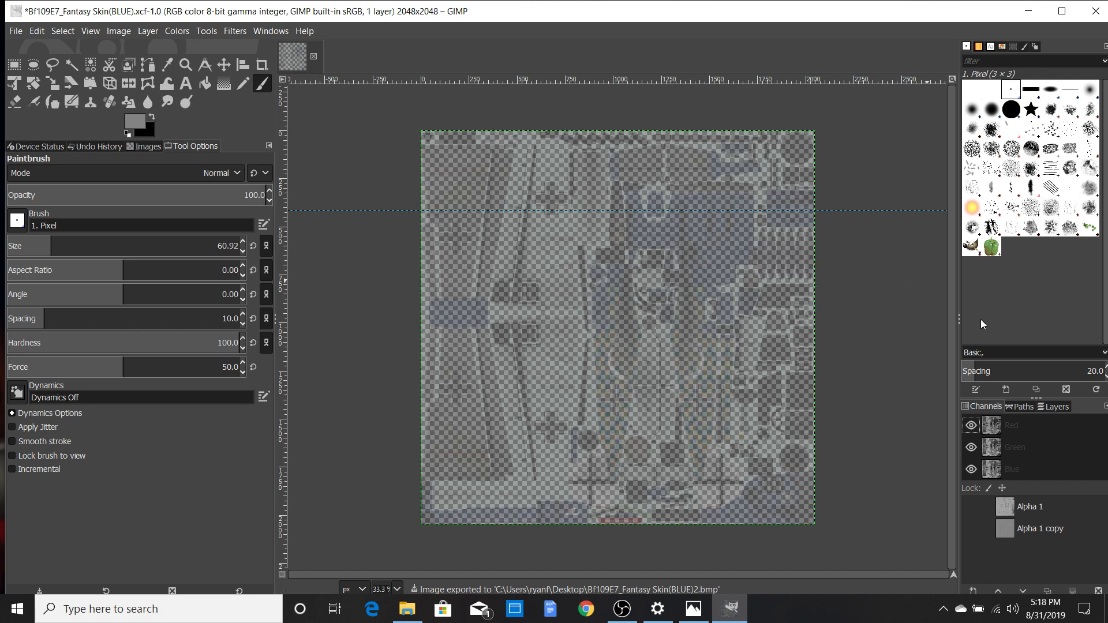
Step: Switch to DXTBmp from the desktop and load Bf109E7_Fantasy Skin(BLUE)2.bmp into it
left_click(1026, 12)
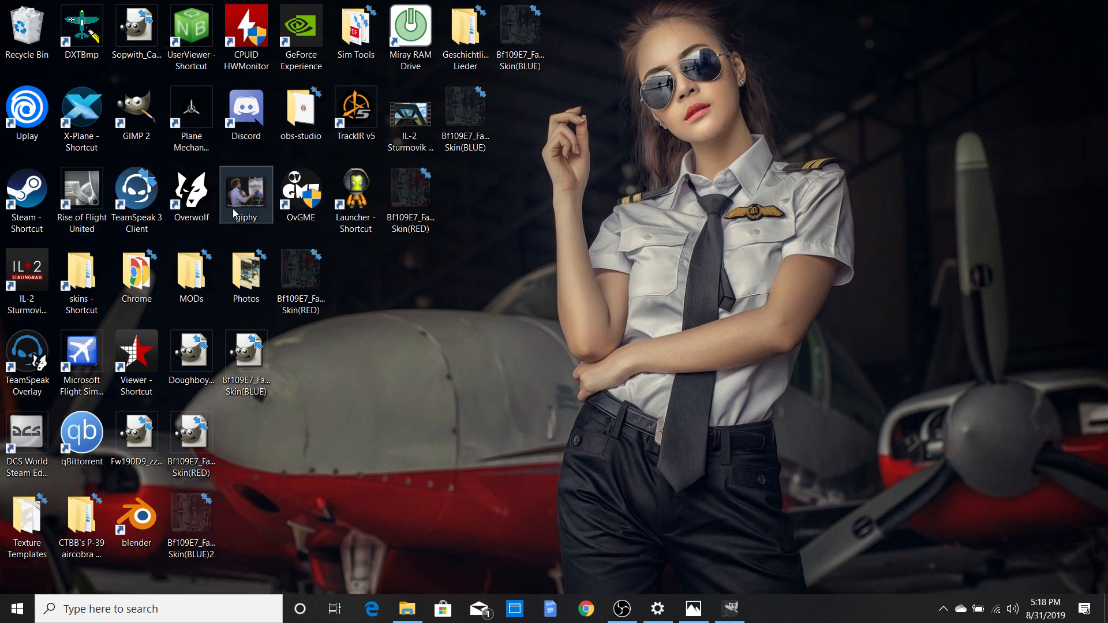
double_click(82, 26)
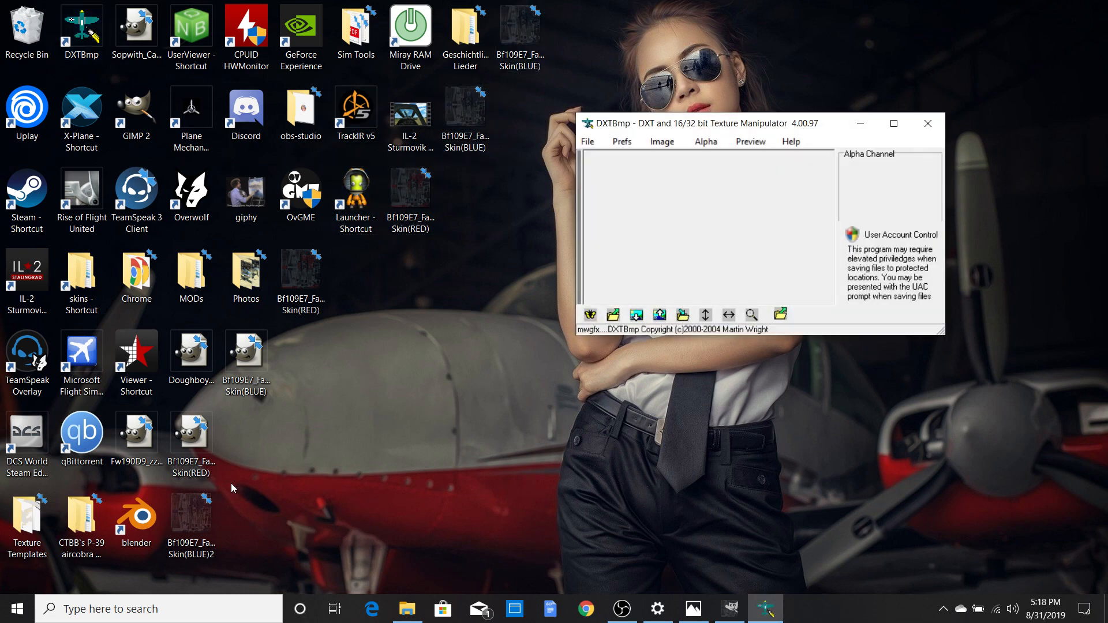
left_click_drag(191, 523, 677, 234)
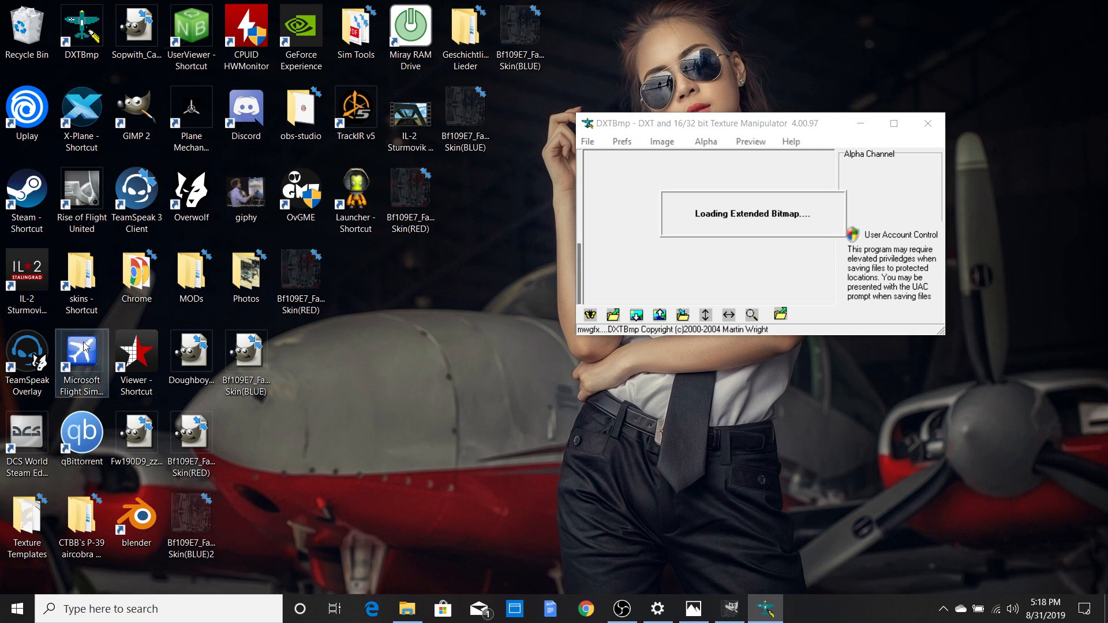
Step: Open the game's skins folder from the desktop, place its window below DXTBmp, and go into the Bf109E7 folder
double_click(75, 260)
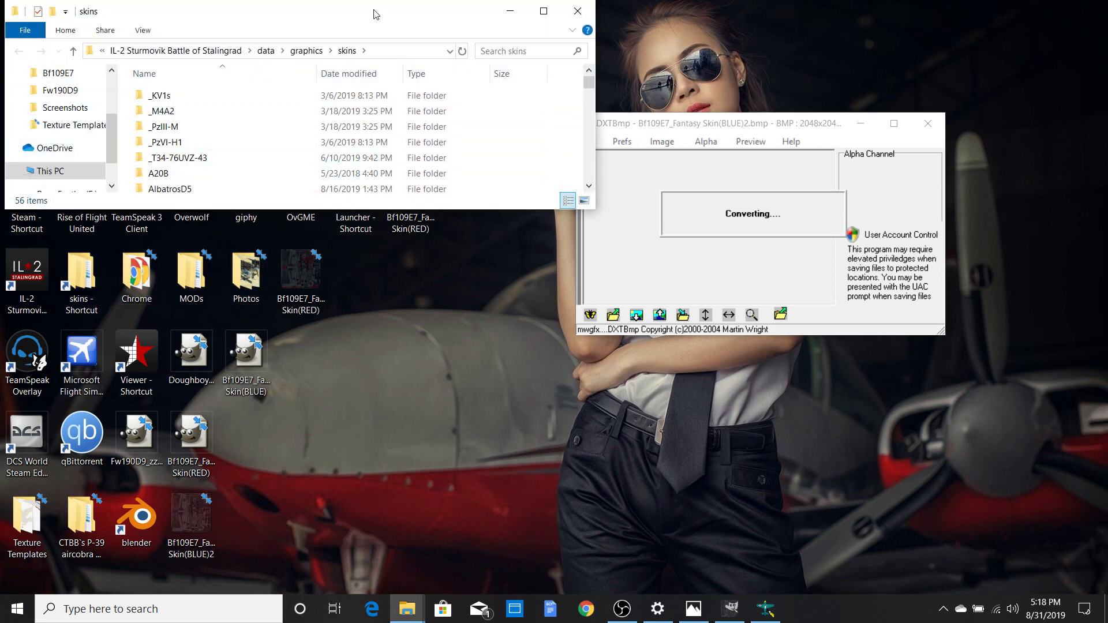
left_click_drag(375, 13, 828, 370)
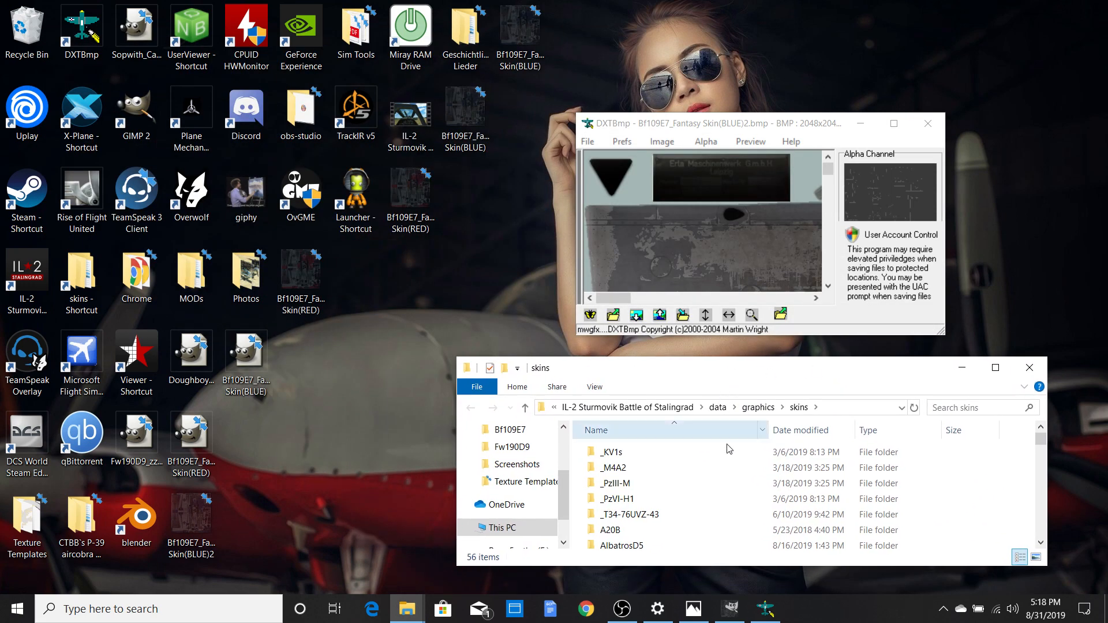
scroll(718, 496, "down", 5)
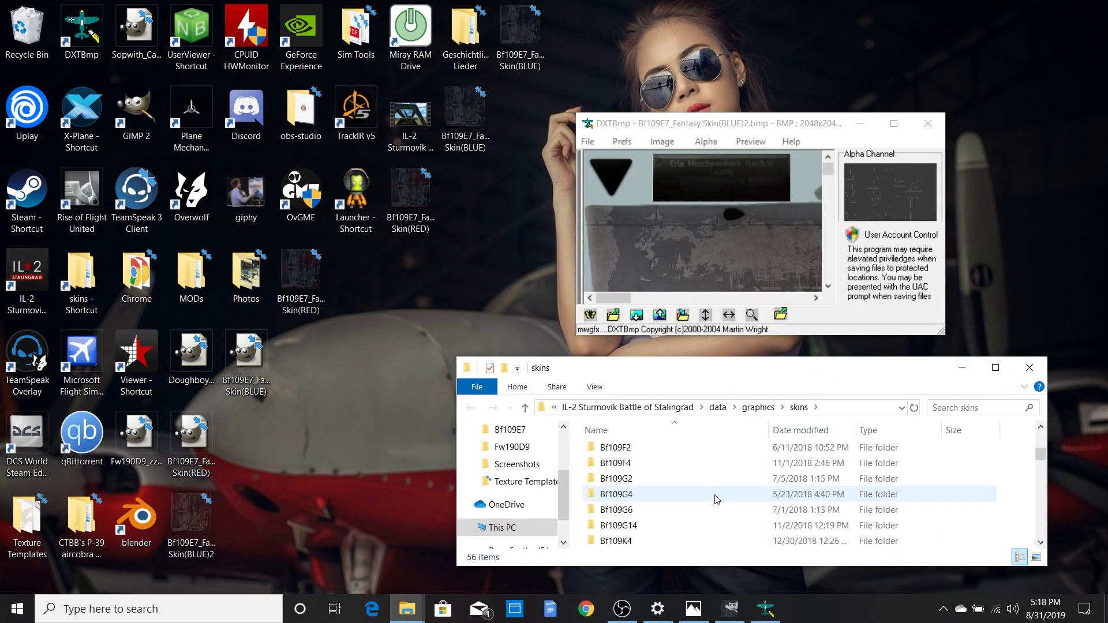
scroll(717, 498, "up", 2)
scroll(712, 493, "down", 1)
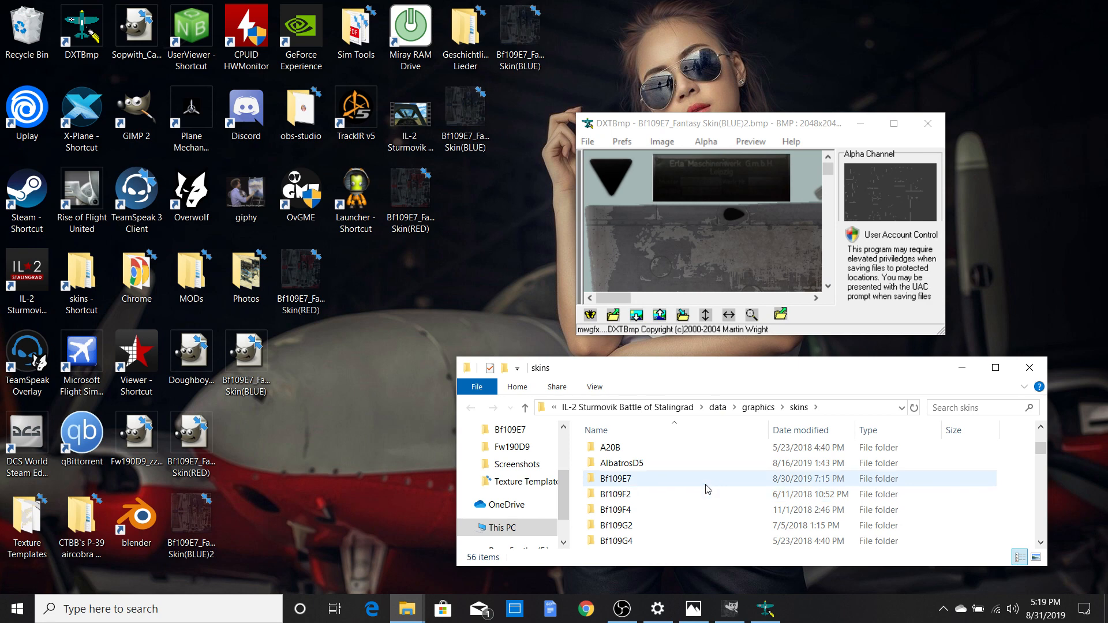
double_click(708, 489)
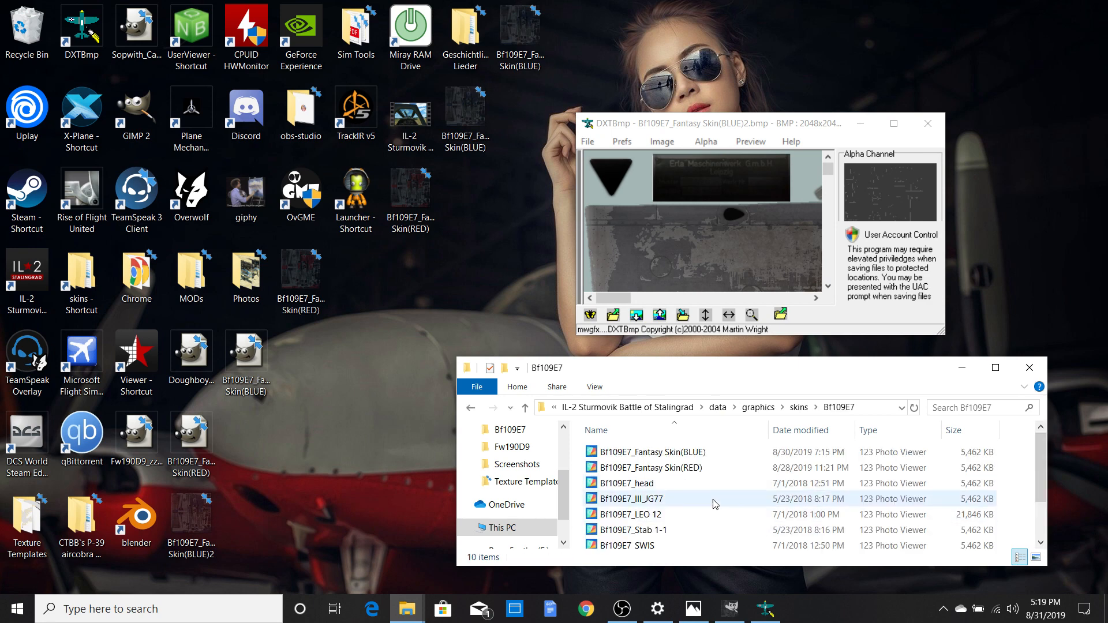
Step: Export the texture to the Desktop as DDS DXT5 named Bf109E7_Fantasy Skin(BLUE)2 and copy that file into the Bf109E7 skins folder
left_click(586, 142)
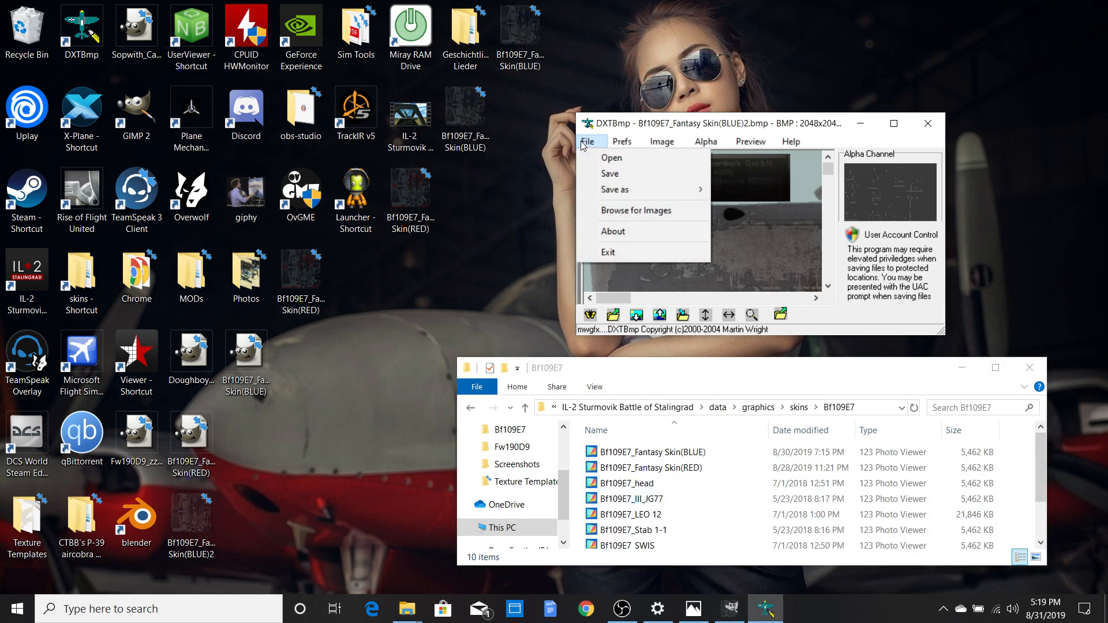
mouse_move(619, 191)
left_click(755, 193)
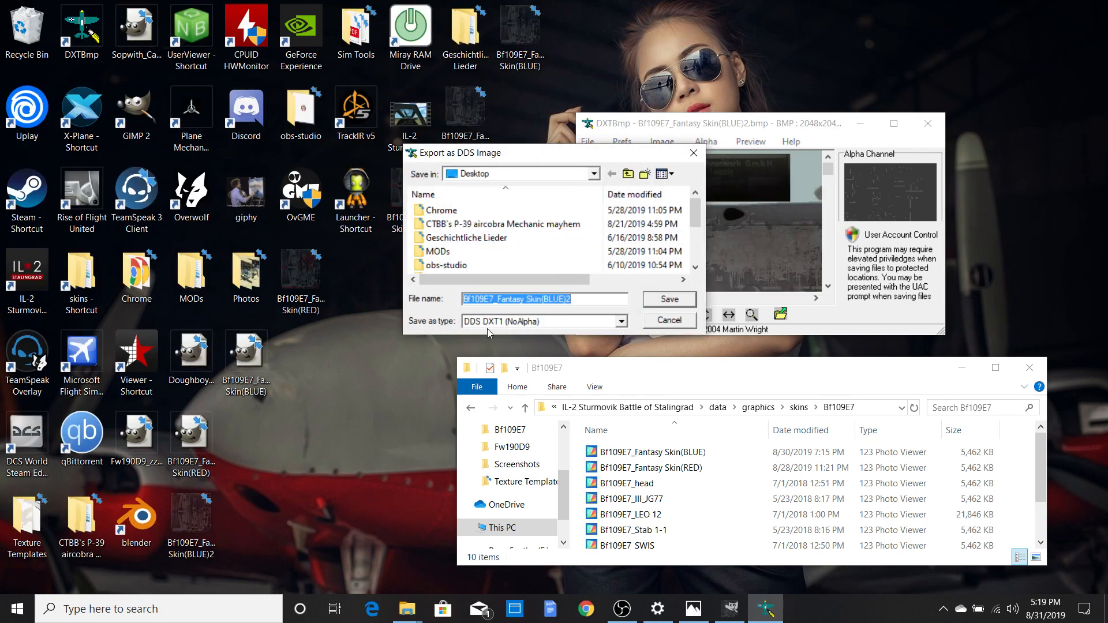
left_click(570, 326)
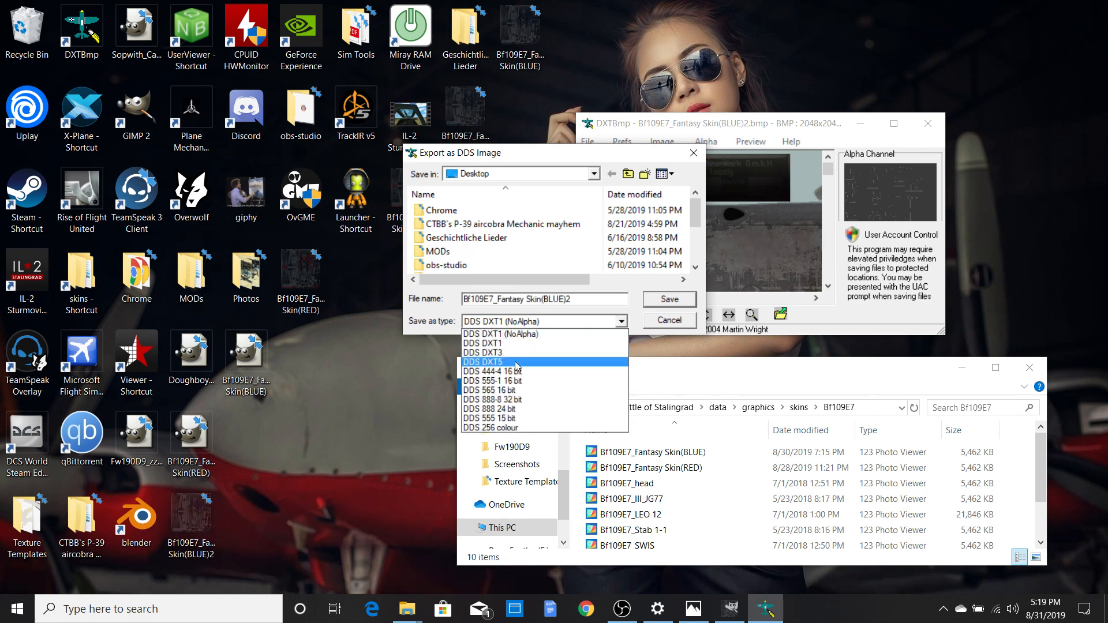
left_click(516, 362)
left_click(670, 300)
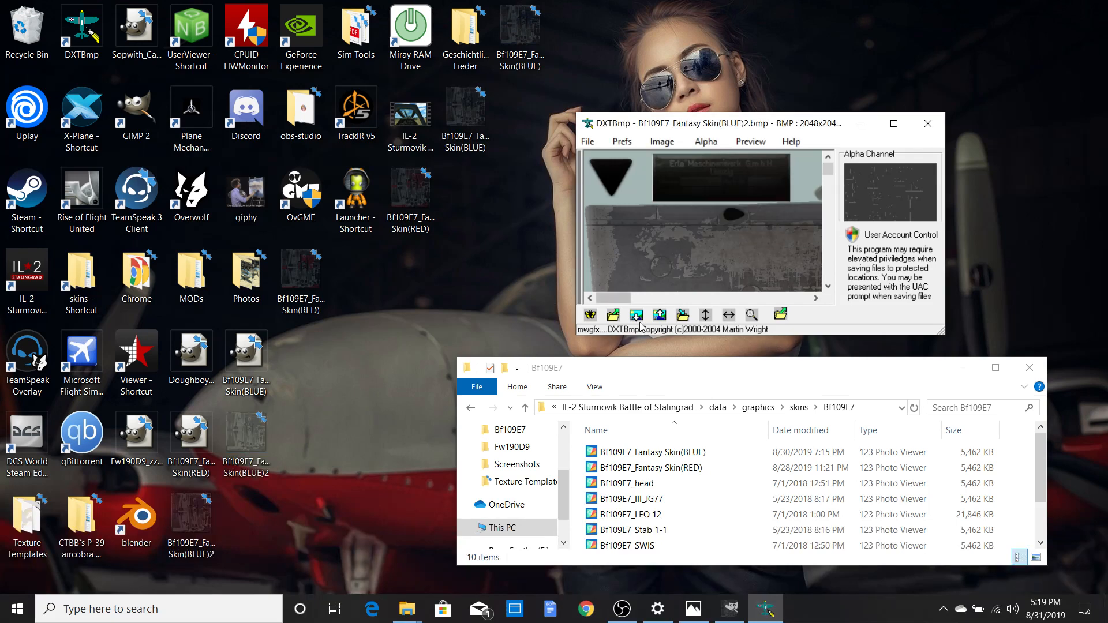
left_click_drag(231, 453, 843, 410)
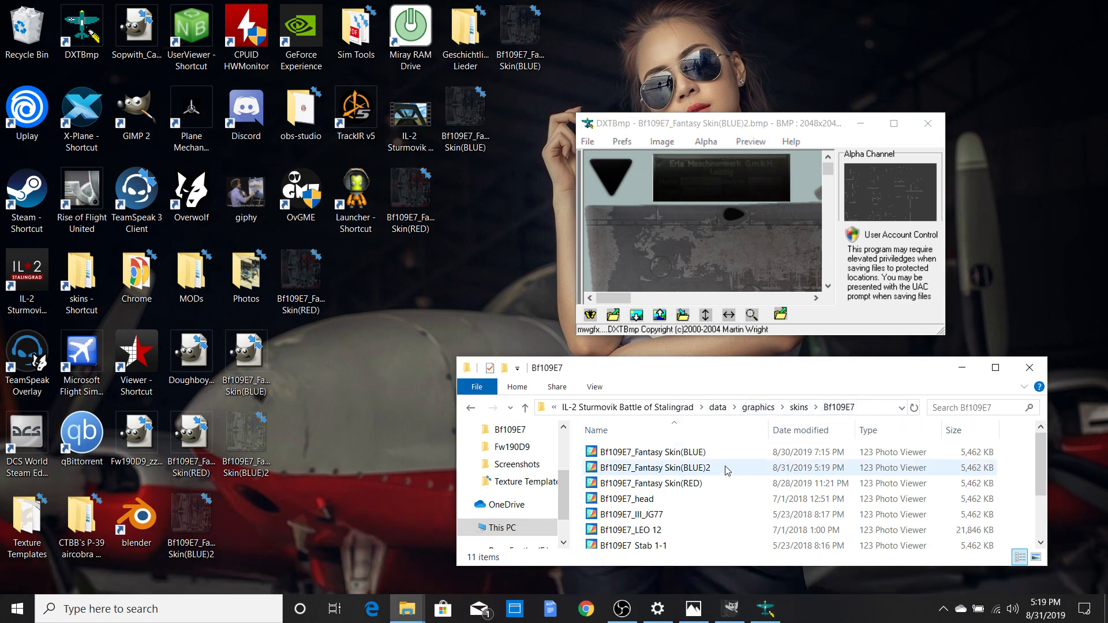
left_click(962, 368)
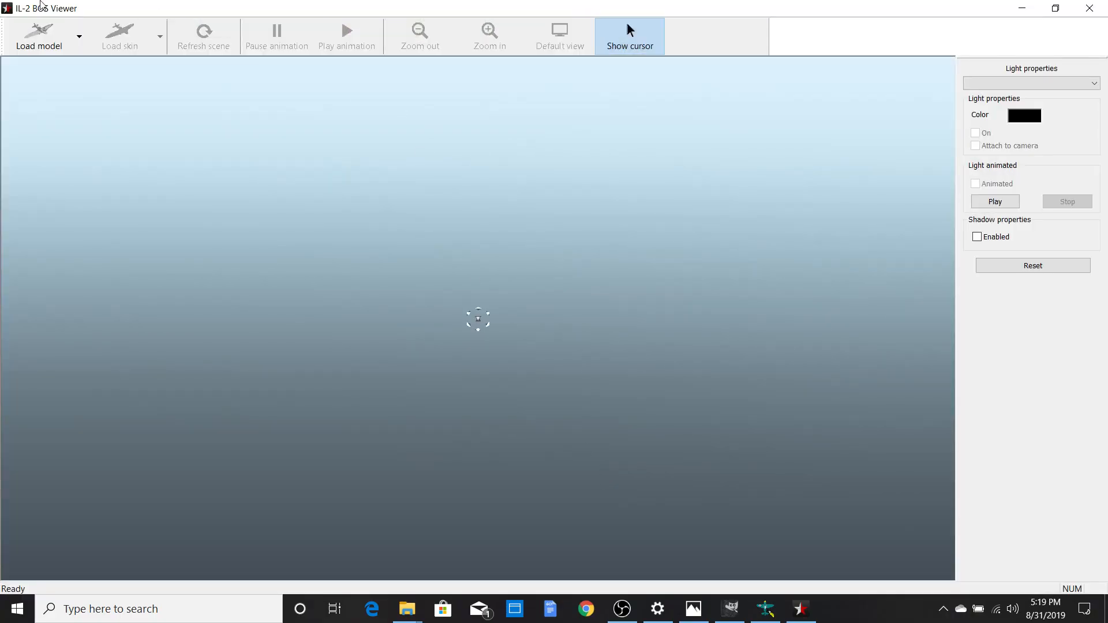
Step: In IL-2 BOS Viewer, load the Bf 109 E-7 model and apply the skin bf109e7_fantasy skin(blue)2.dds
left_click(65, 37)
left_click(80, 57)
left_click(119, 39)
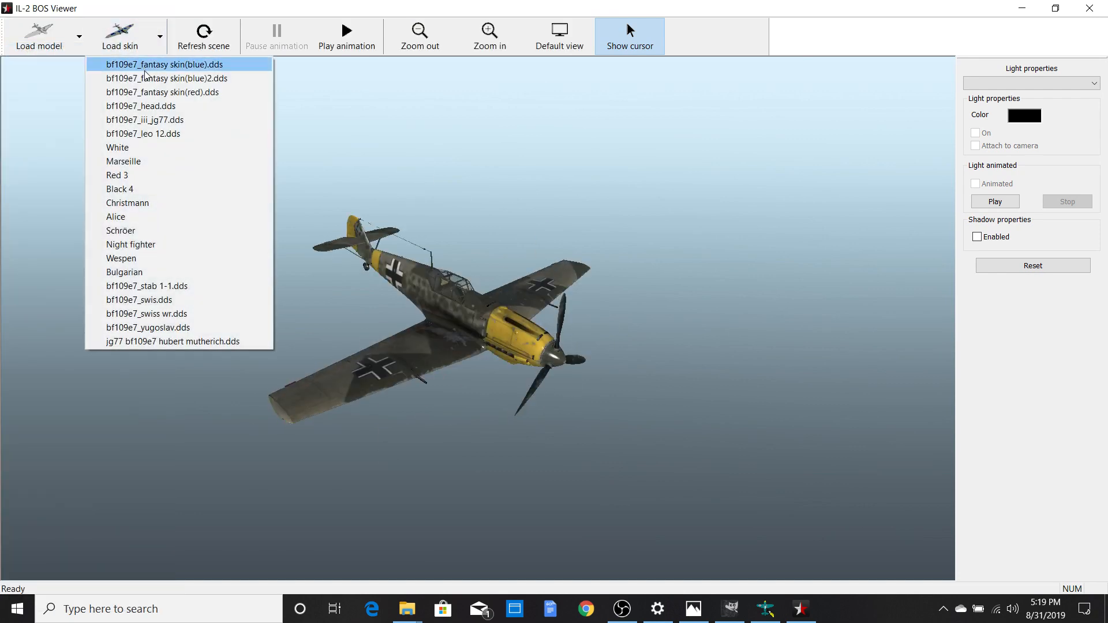
left_click(148, 81)
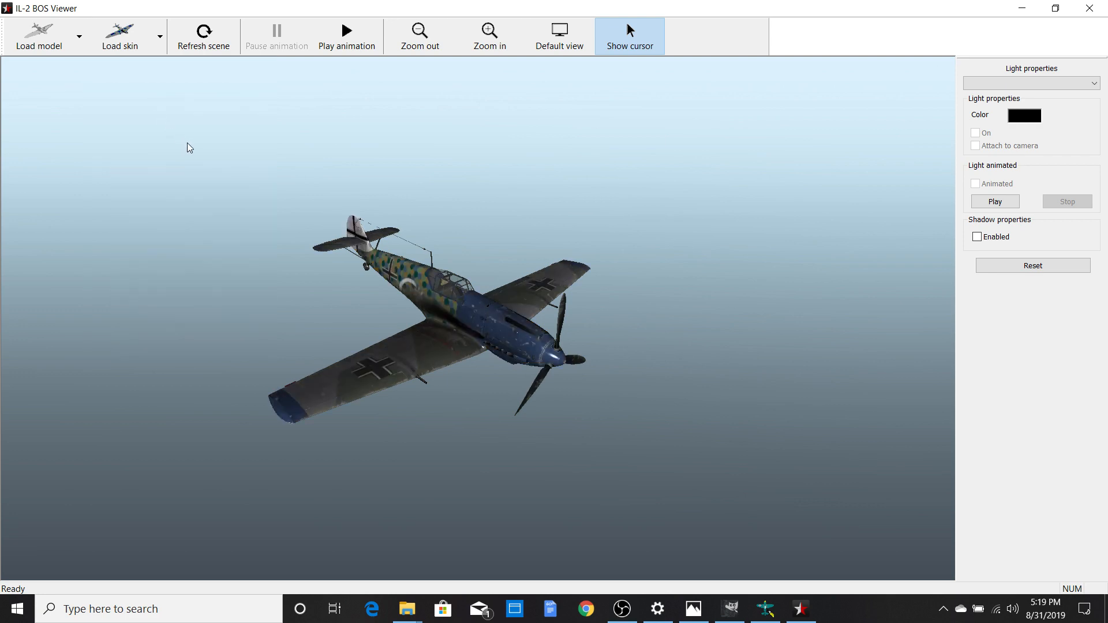
Step: Examine the skin's shine and paint chipping on the engine cowling, wing roots and fuselage from several angles
left_click_drag(187, 144, 424, 276)
scroll(272, 269, "up", 5)
scroll(424, 276, "up", 6)
scroll(423, 277, "up", 4)
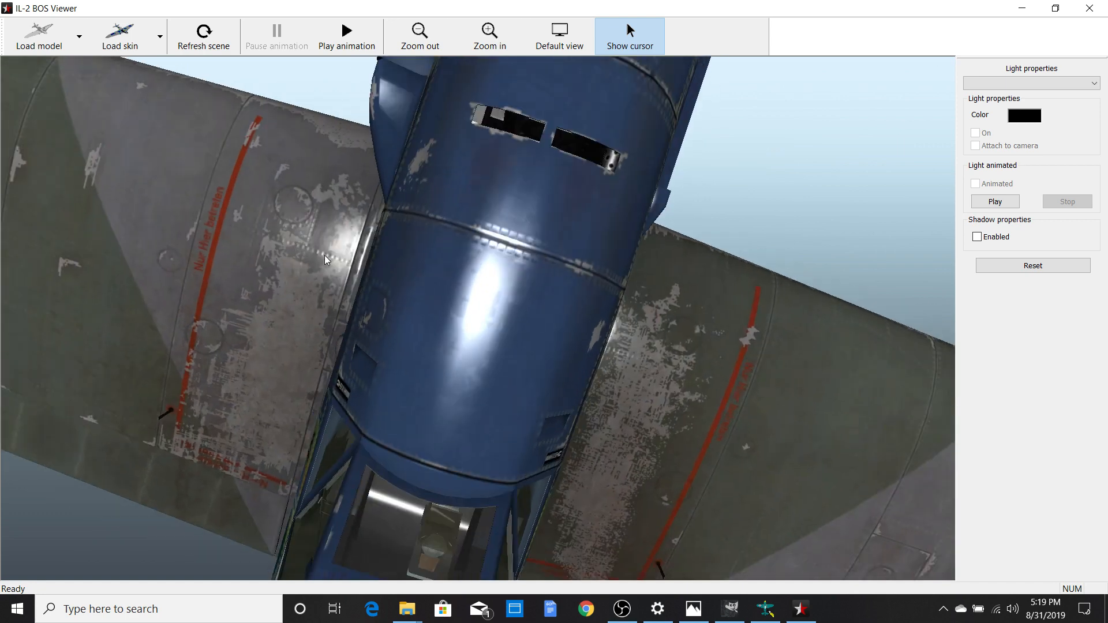
left_click_drag(593, 260, 430, 203)
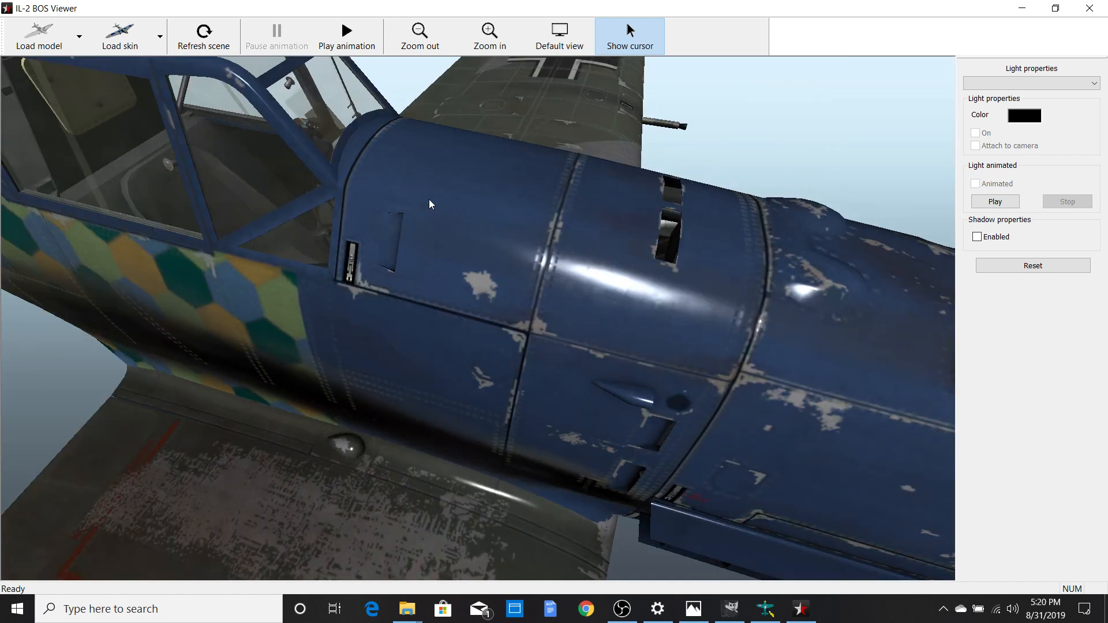
scroll(429, 203, "down", 4)
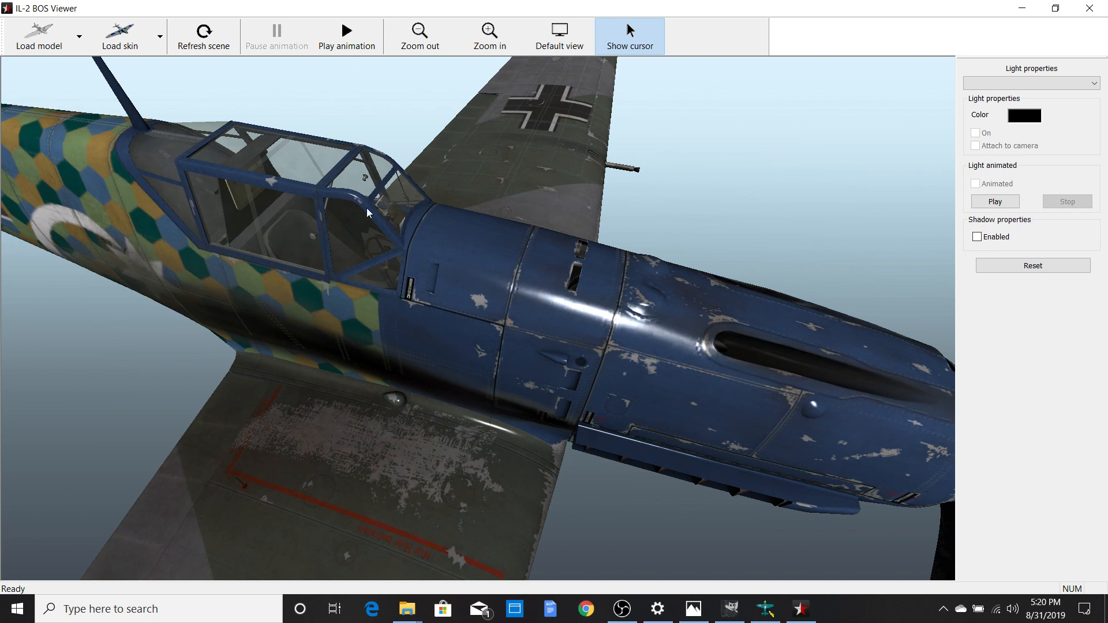
left_click_drag(368, 213, 376, 169)
scroll(431, 154, "down", 2)
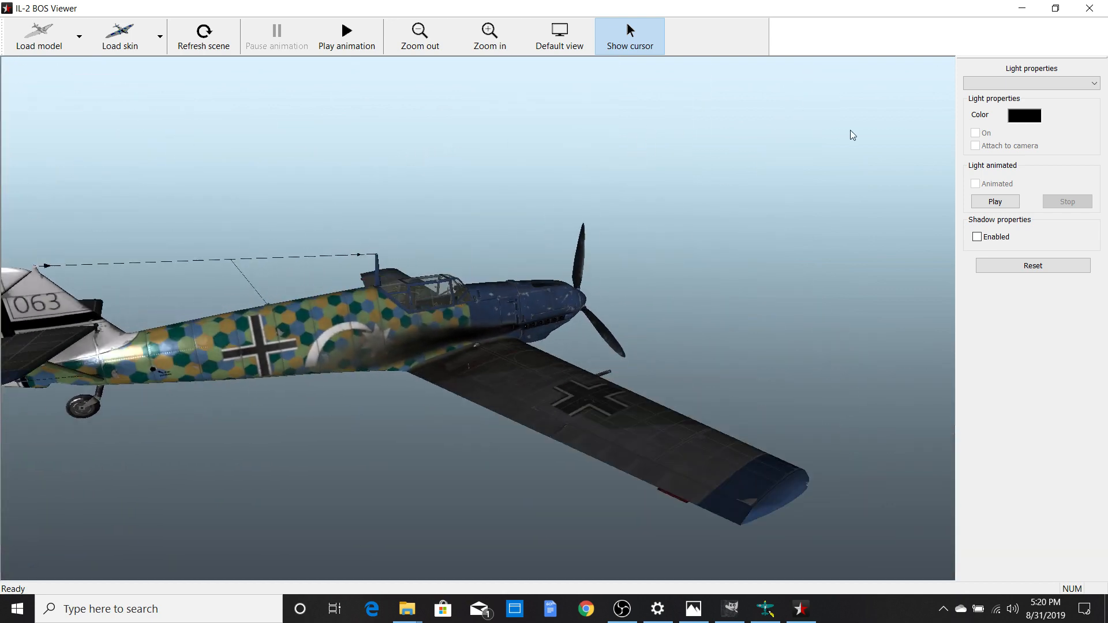
Step: Select the Ambient light for the scene, inspect the aircraft from the nose side, and close the viewer
left_click(1012, 85)
left_click(989, 114)
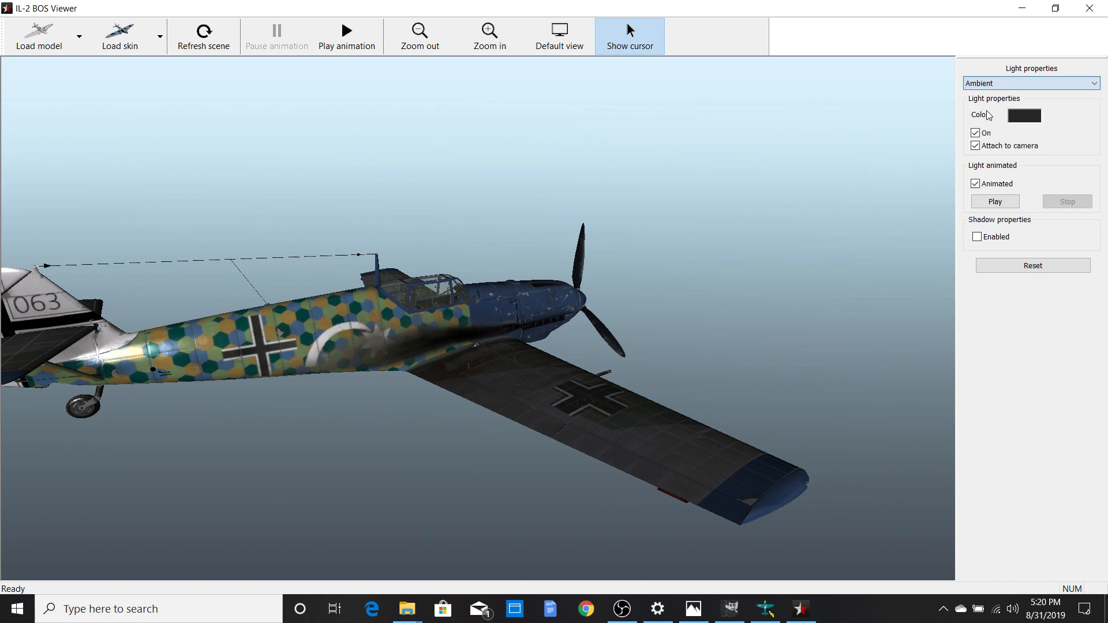
mouse_move(768, 137)
left_mouse_down()
mouse_move(539, 179)
mouse_move(549, 139)
mouse_move(653, 257)
mouse_move(663, 292)
mouse_move(645, 338)
mouse_move(664, 325)
mouse_move(748, 312)
mouse_move(753, 286)
mouse_move(700, 286)
mouse_move(670, 271)
mouse_move(583, 312)
mouse_move(520, 289)
mouse_move(477, 292)
mouse_move(496, 312)
mouse_move(577, 344)
mouse_move(709, 279)
mouse_move(796, 280)
mouse_move(770, 263)
mouse_move(617, 235)
mouse_move(406, 228)
mouse_move(311, 247)
mouse_move(172, 215)
mouse_move(192, 169)
mouse_move(196, 176)
mouse_move(142, 179)
mouse_move(168, 177)
mouse_move(160, 237)
mouse_move(188, 283)
mouse_move(368, 311)
mouse_move(473, 272)
mouse_move(493, 245)
mouse_move(494, 185)
mouse_move(619, 307)
mouse_move(513, 276)
mouse_move(394, 308)
mouse_move(399, 342)
mouse_move(377, 369)
mouse_move(540, 453)
mouse_move(707, 439)
mouse_move(656, 407)
left_mouse_up()
scroll(553, 146, "up", 6)
scroll(196, 177, "up", 3)
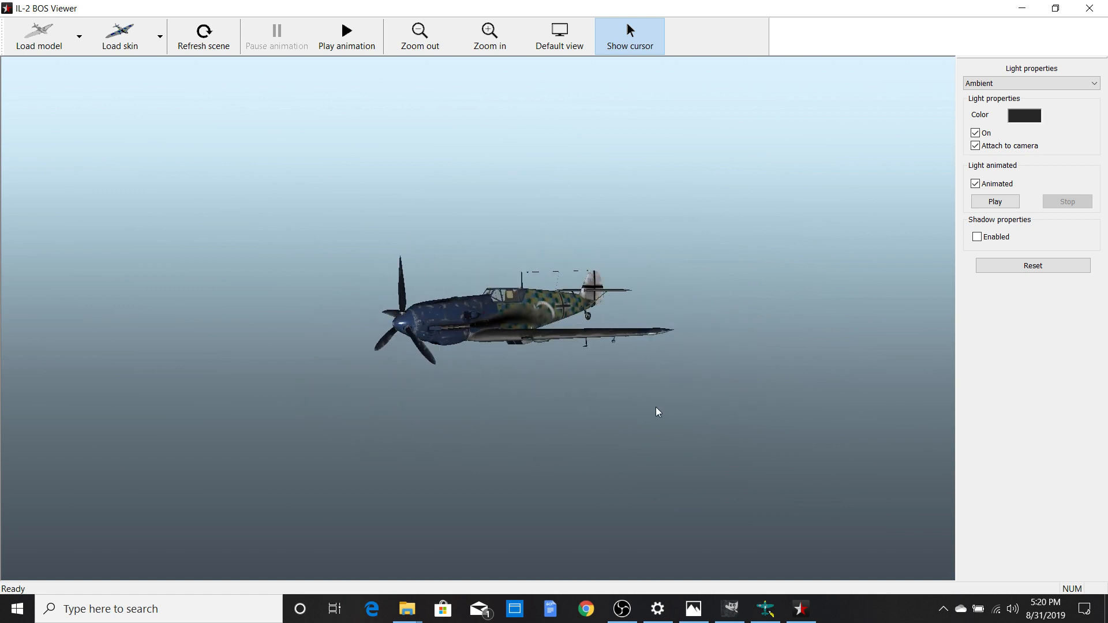
left_click(1087, 6)
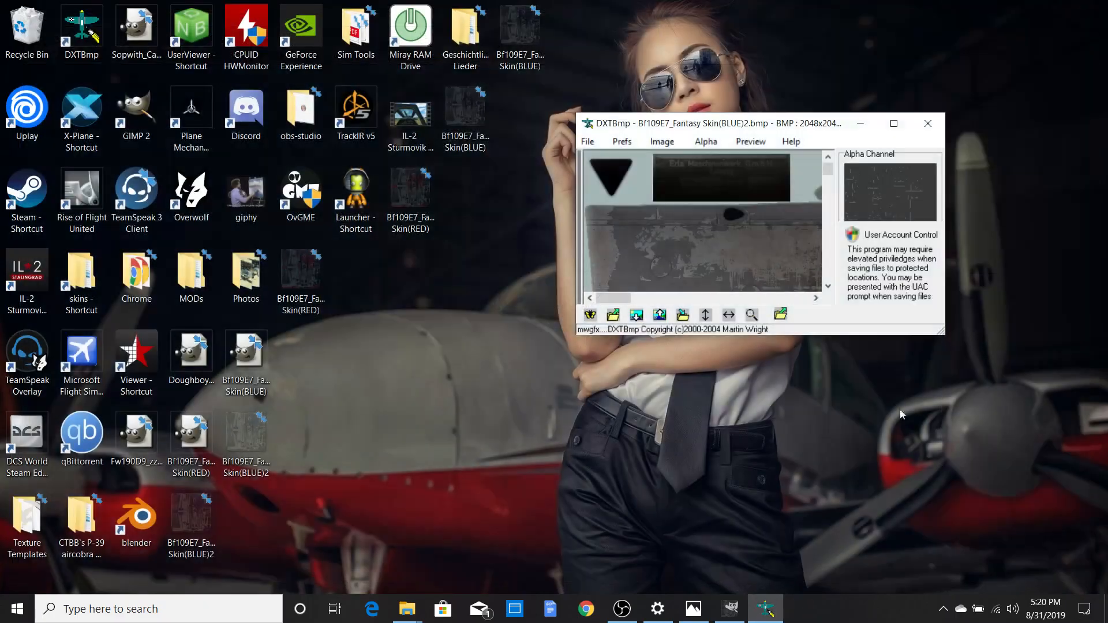
left_click(622, 609)
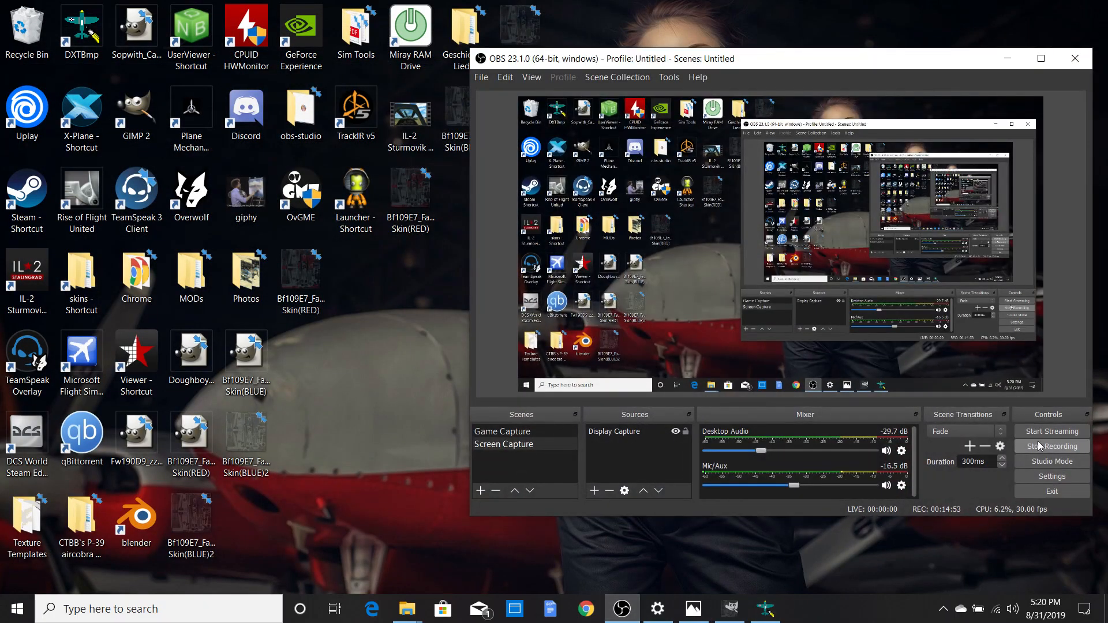